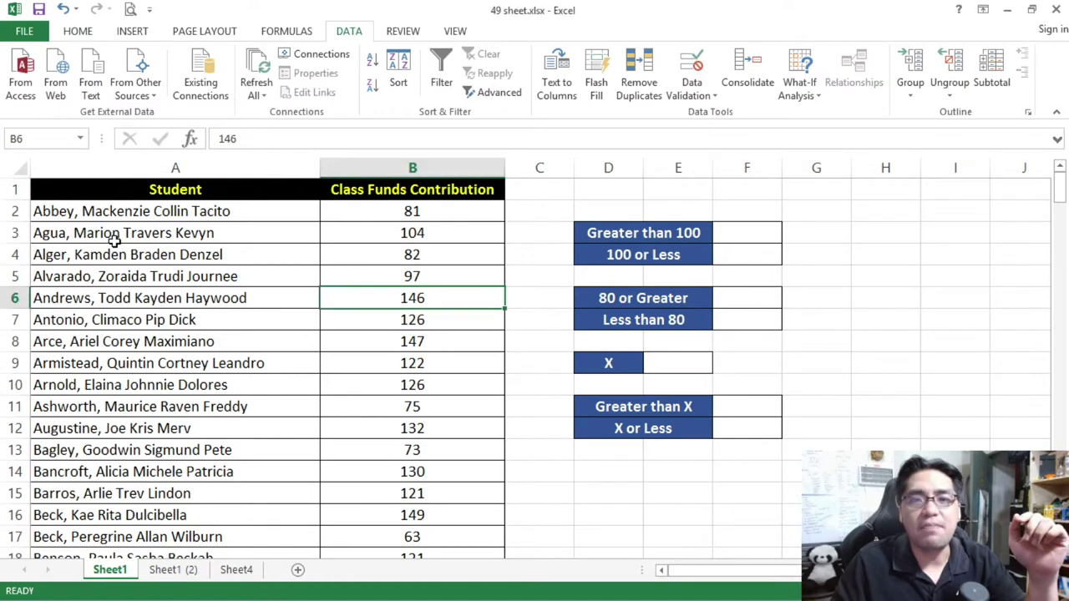
Step: Browse the student names and first contribution values, then return to the top of the sheet
{"action": "left_click", "coordinate": [175, 211]}
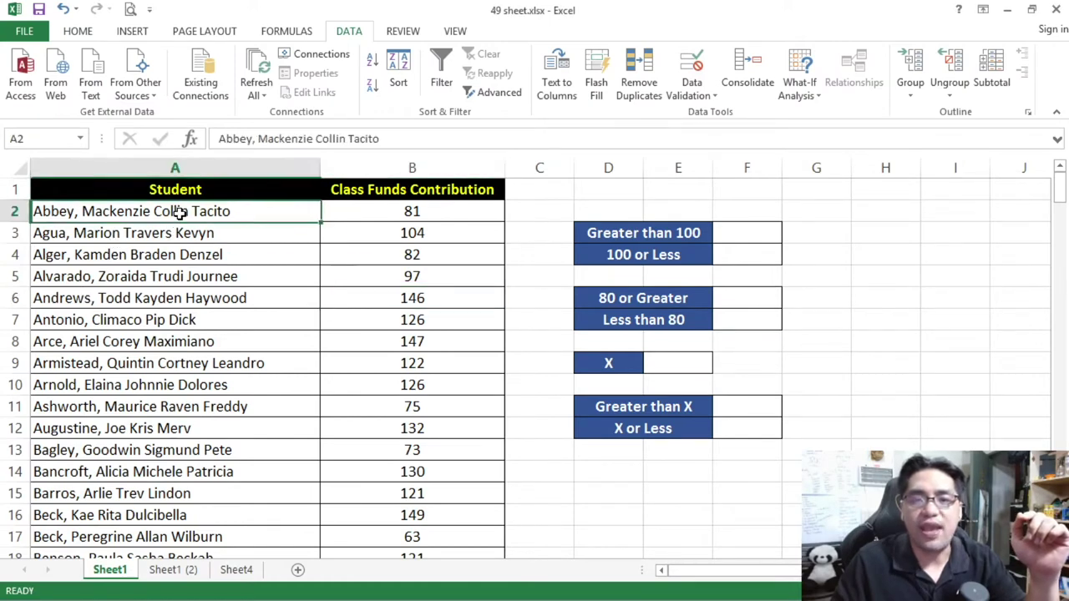
{"action": "left_click_drag", "start_coordinate": [187, 211], "coordinate": [229, 470]}
{"action": "scroll", "coordinate": [233, 470], "scroll_direction": "down", "scroll_amount": 15}
{"action": "scroll", "coordinate": [233, 472], "scroll_direction": "up", "scroll_amount": 4}
{"action": "scroll", "coordinate": [233, 471], "scroll_direction": "up", "scroll_amount": 11}
{"action": "left_click_drag", "start_coordinate": [392, 214], "coordinate": [392, 214]}
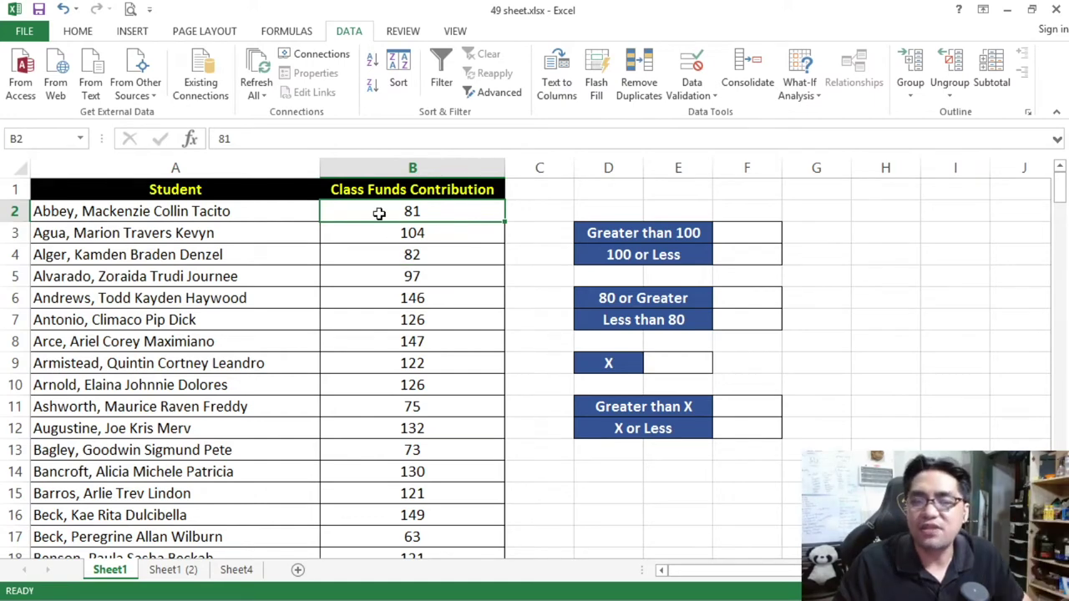
{"action": "left_click_drag", "start_coordinate": [386, 218], "coordinate": [401, 318]}
{"action": "left_click", "coordinate": [401, 319]}
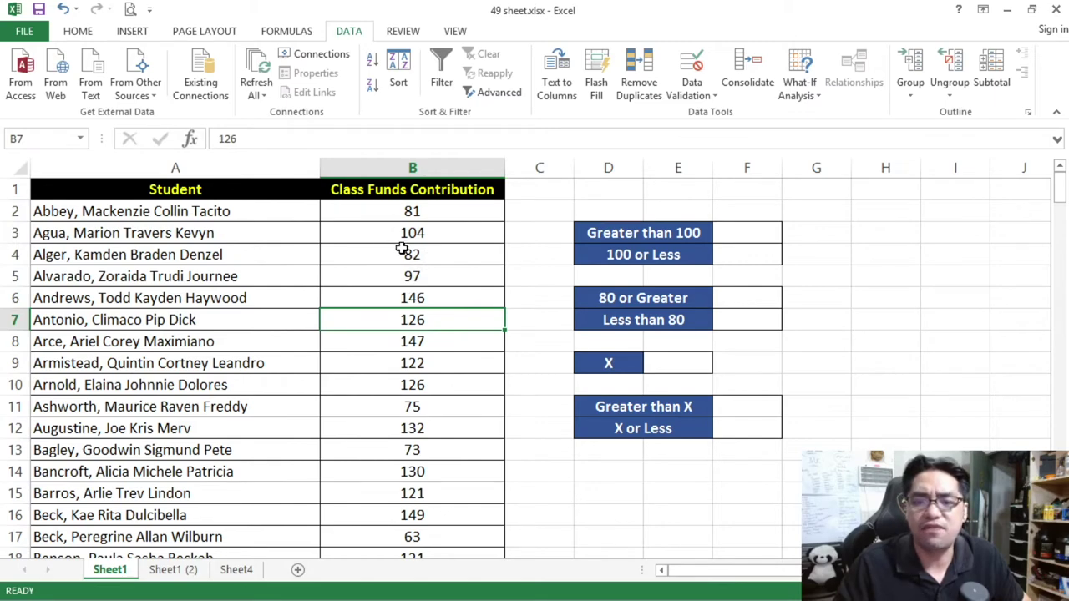
{"action": "scroll", "coordinate": [402, 249], "scroll_direction": "down", "scroll_amount": 3}
{"action": "scroll", "coordinate": [402, 249], "scroll_direction": "down", "scroll_amount": 4}
{"action": "scroll", "coordinate": [403, 249], "scroll_direction": "up", "scroll_amount": 6}
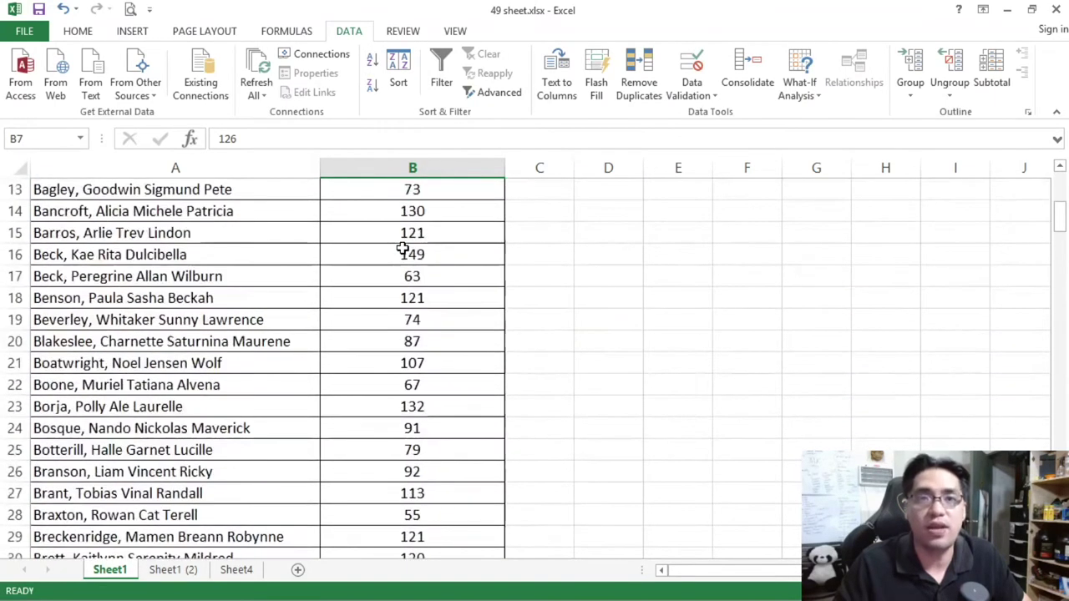
{"action": "key", "text": "ctrl+Home"}
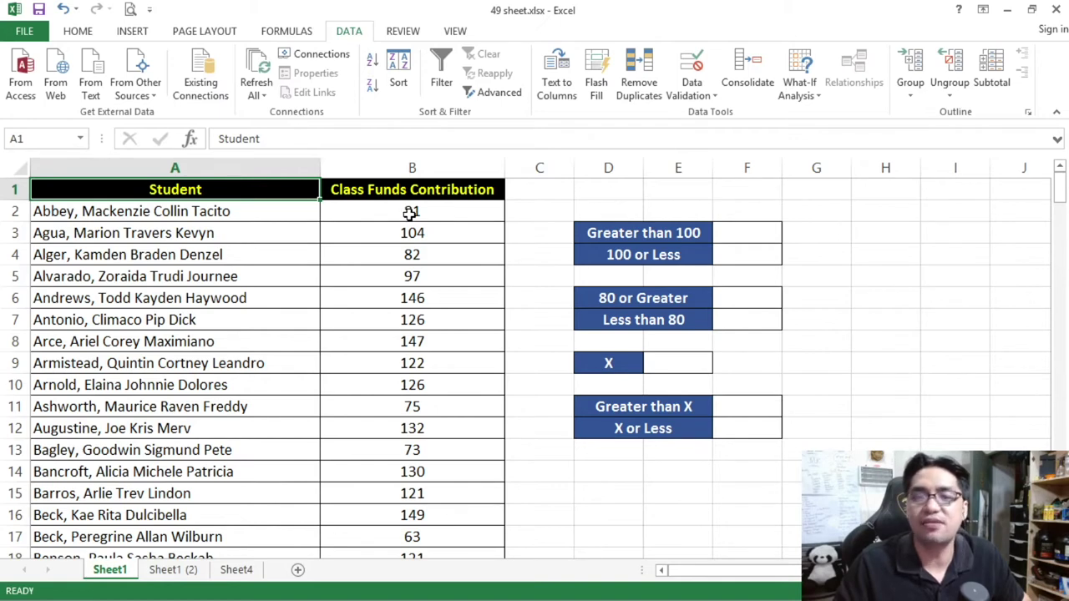
Step: Check the empty Greater than 100 total, then select the list from row 2 down to row 201
{"action": "left_click", "coordinate": [680, 233]}
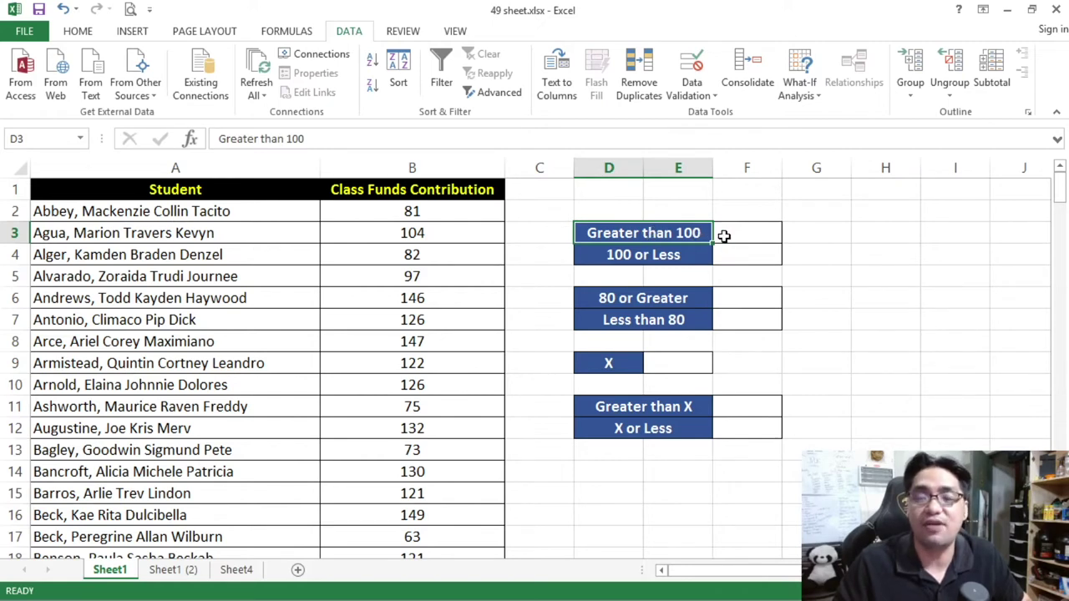
{"action": "left_click", "coordinate": [724, 236]}
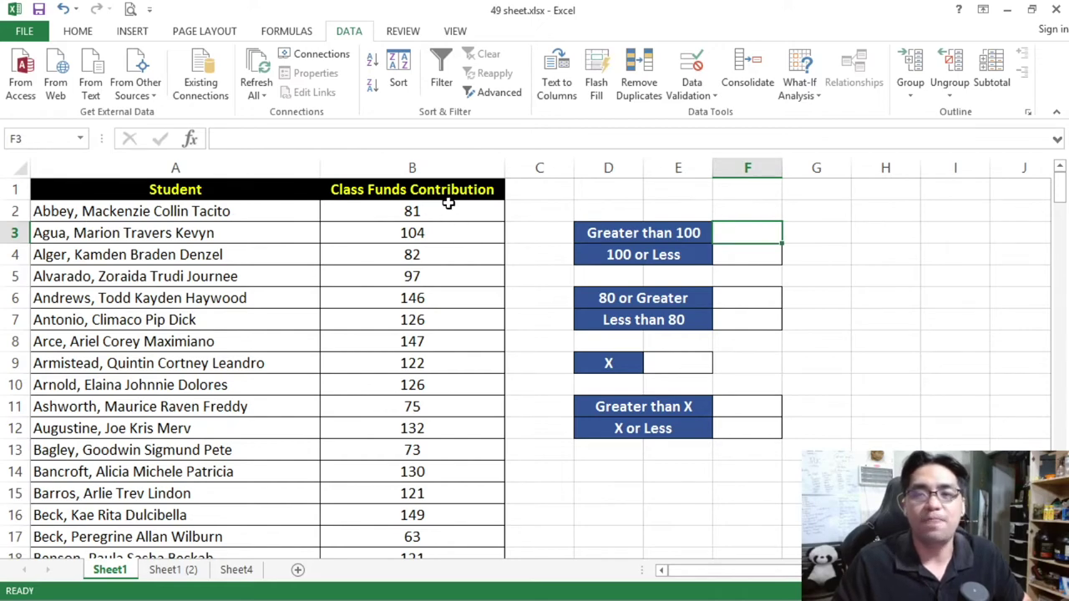
{"action": "scroll", "coordinate": [473, 269], "scroll_direction": "down", "scroll_amount": 3}
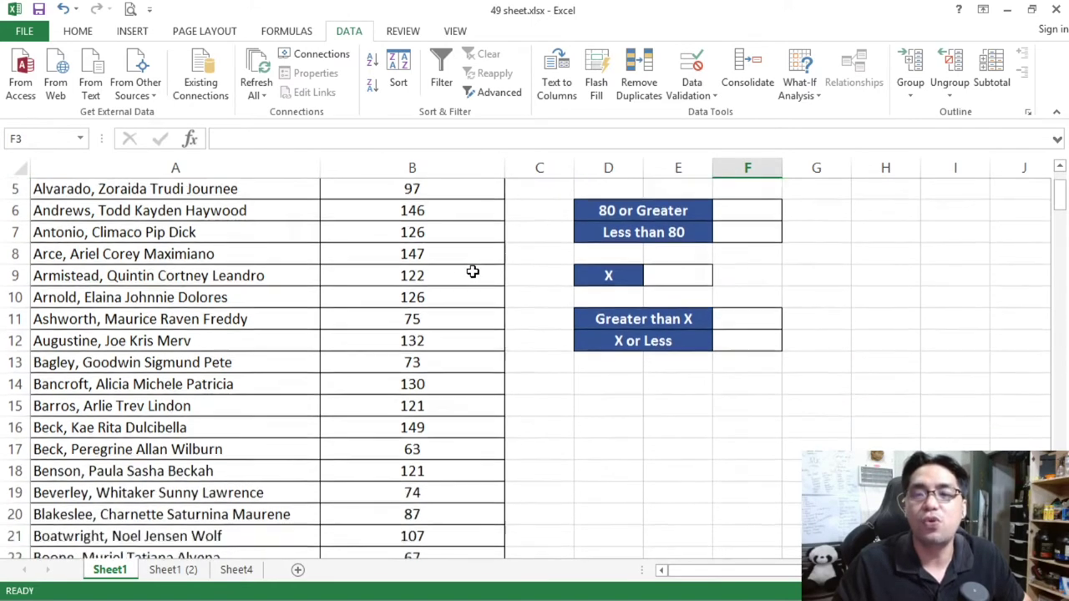
{"action": "scroll", "coordinate": [472, 271], "scroll_direction": "up", "scroll_amount": 3}
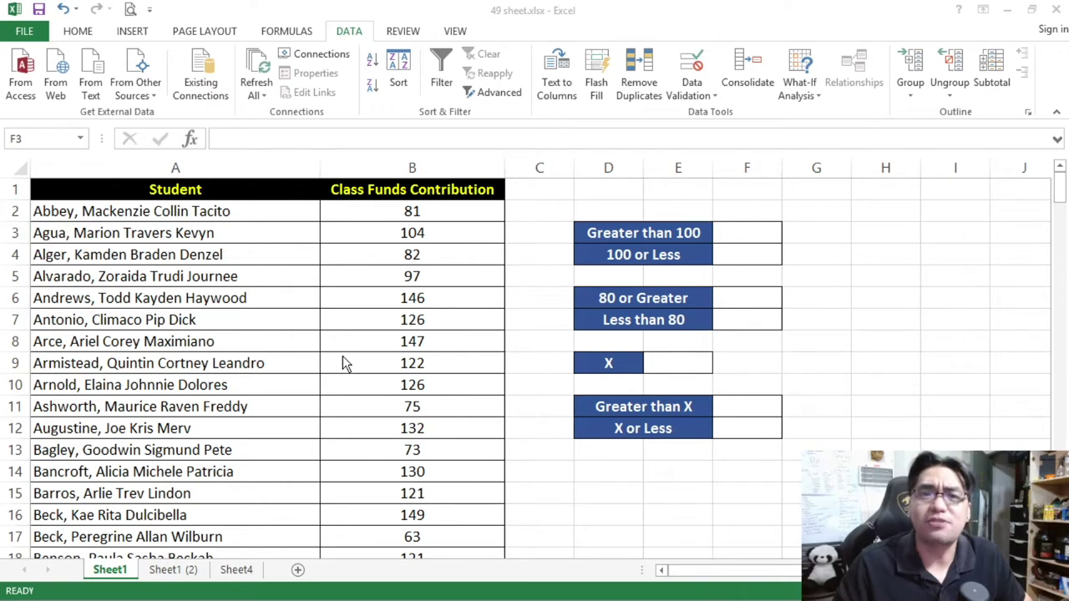
{"action": "left_click", "coordinate": [414, 294]}
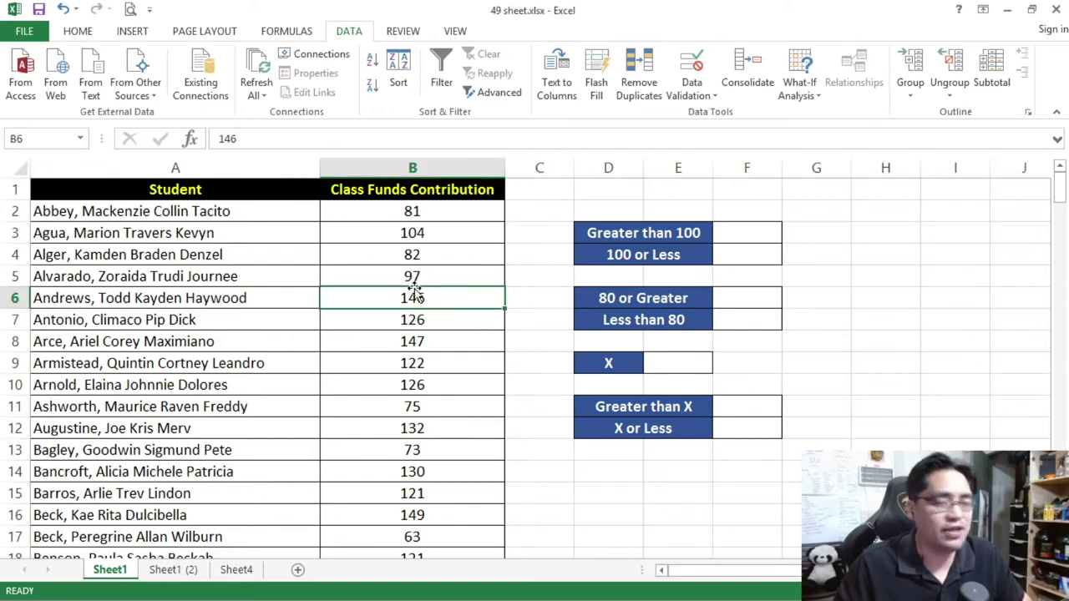
{"action": "left_click", "coordinate": [400, 213]}
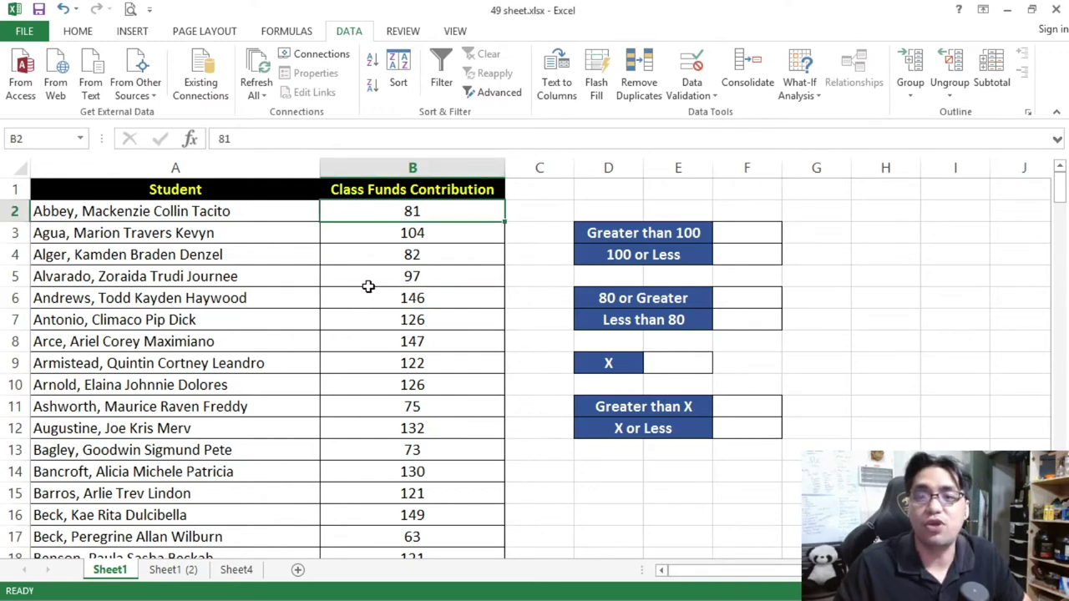
{"action": "scroll", "coordinate": [269, 407], "scroll_direction": "down", "scroll_amount": 15}
{"action": "scroll", "coordinate": [269, 407], "scroll_direction": "down", "scroll_amount": 20}
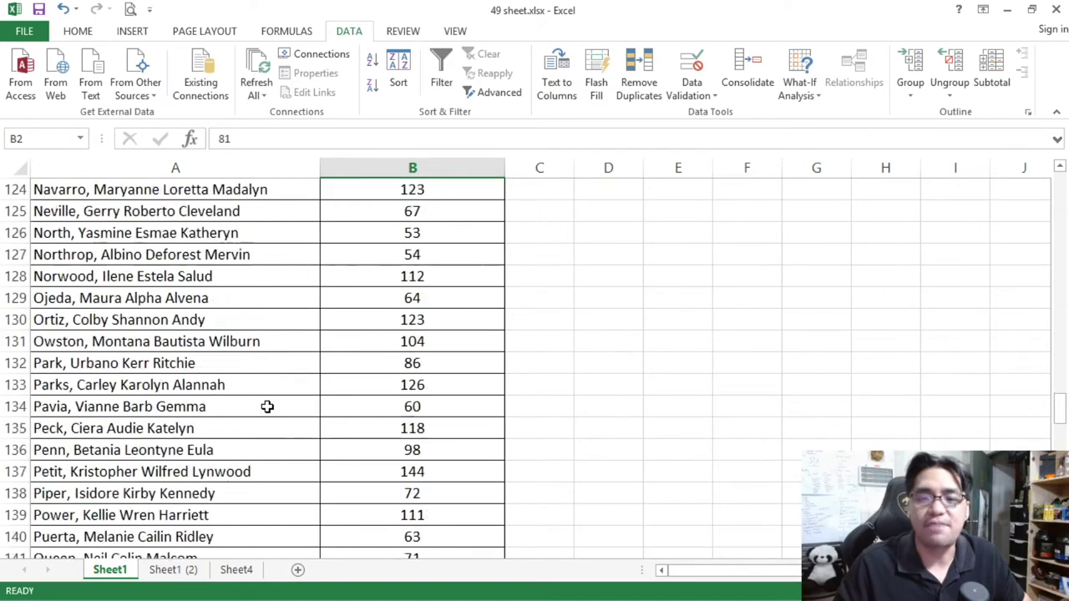
{"action": "scroll", "coordinate": [264, 408], "scroll_direction": "down", "scroll_amount": 17}
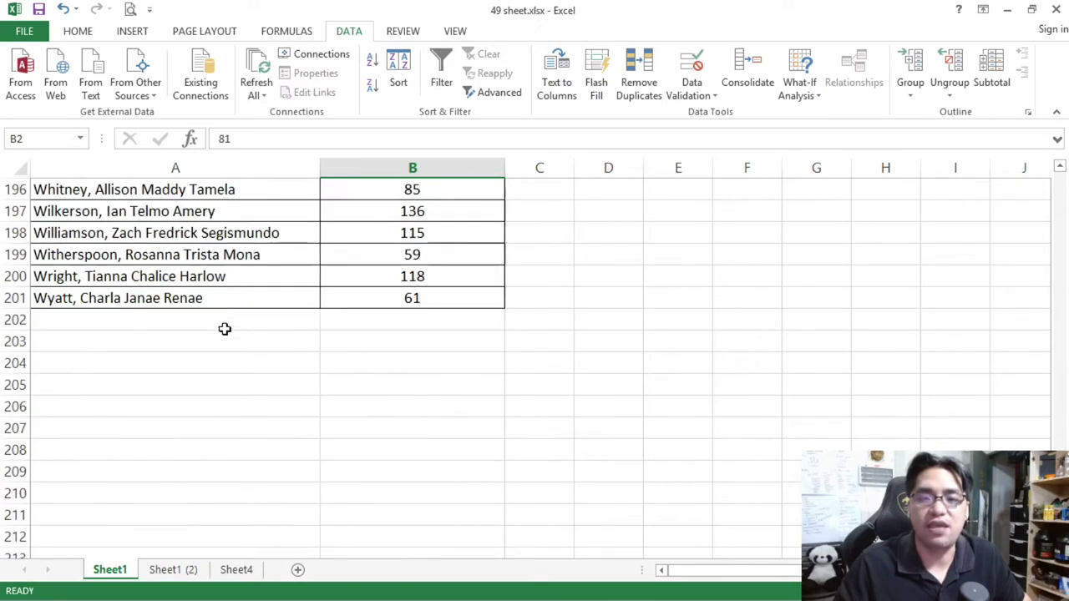
{"action": "left_click", "coordinate": [224, 296], "text": "shift"}
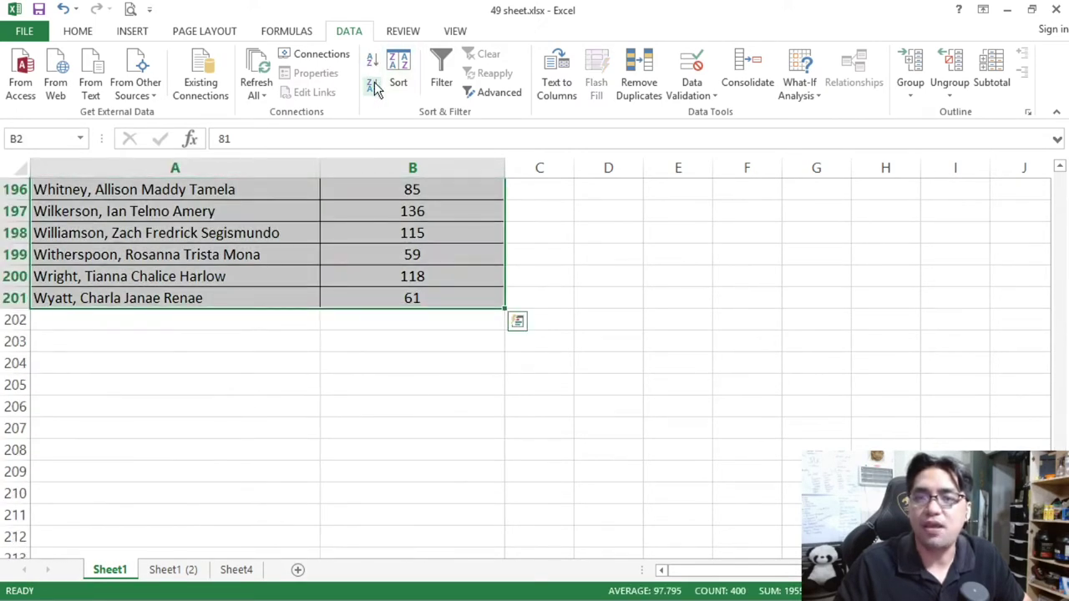
Step: Sort the contributions from highest to lowest
{"action": "left_click", "coordinate": [375, 90]}
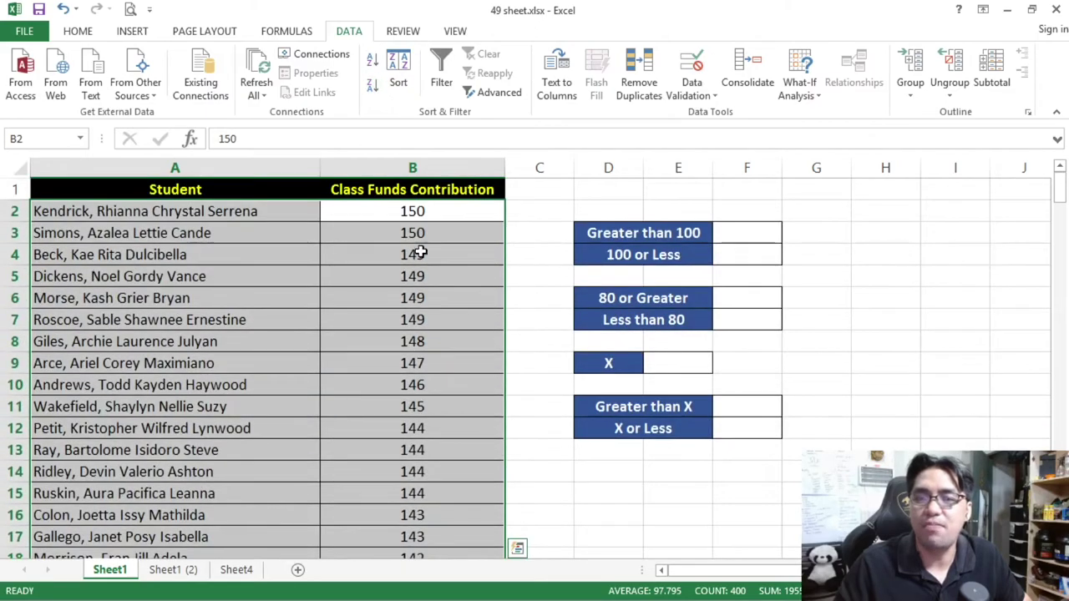
{"action": "scroll", "coordinate": [444, 309], "scroll_direction": "down", "scroll_amount": 1}
{"action": "scroll", "coordinate": [444, 309], "scroll_direction": "down", "scroll_amount": 5}
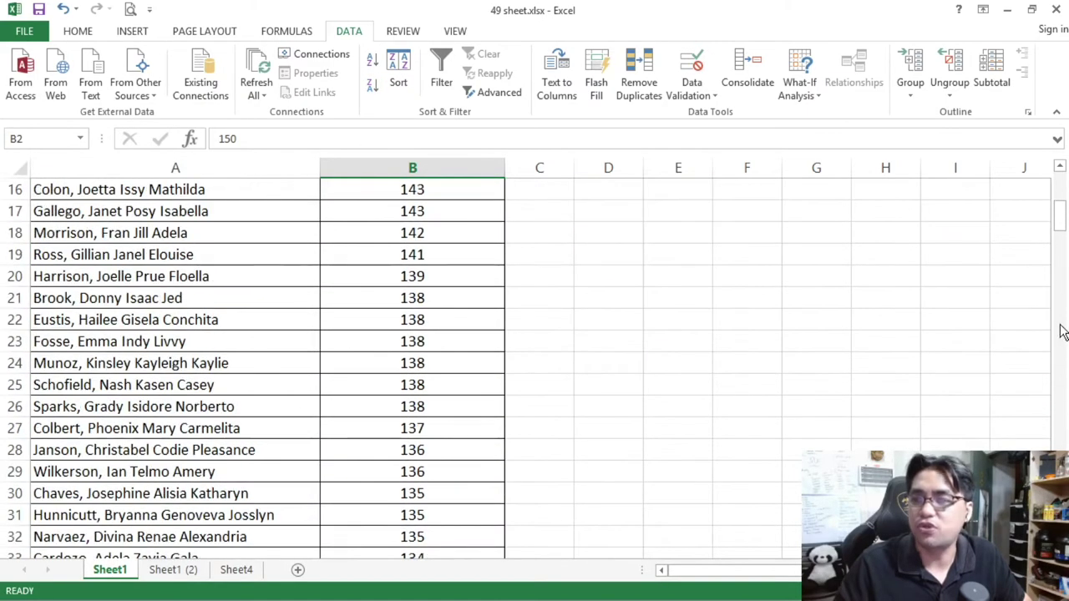
{"action": "left_click_drag", "start_coordinate": [1061, 227], "coordinate": [1060, 191]}
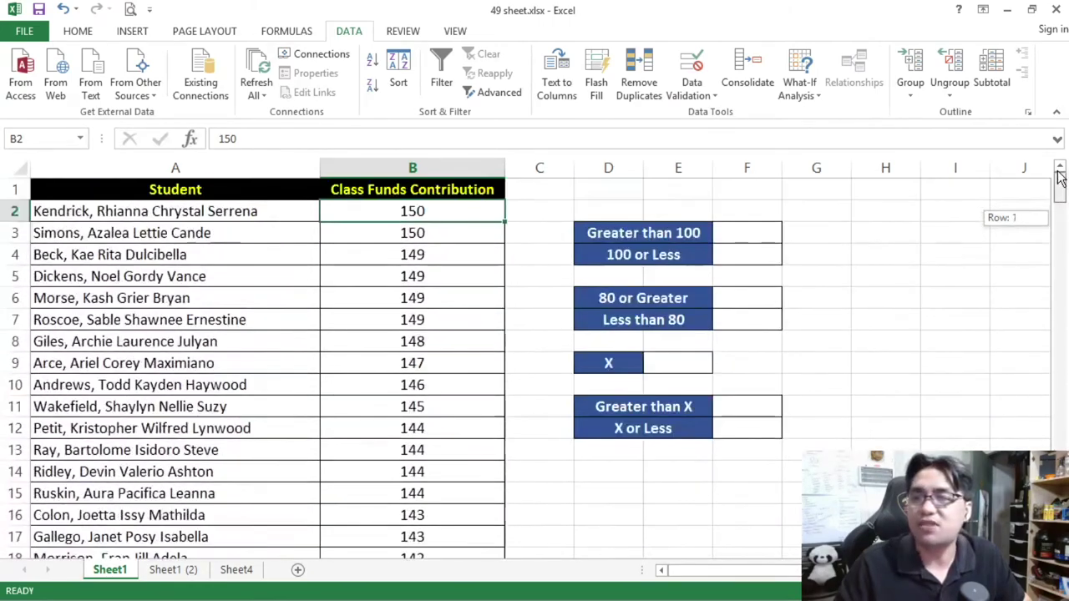
Step: Enter =SUM(B2:B94) in F3 to total the contributions above 100
{"action": "left_click", "coordinate": [746, 234]}
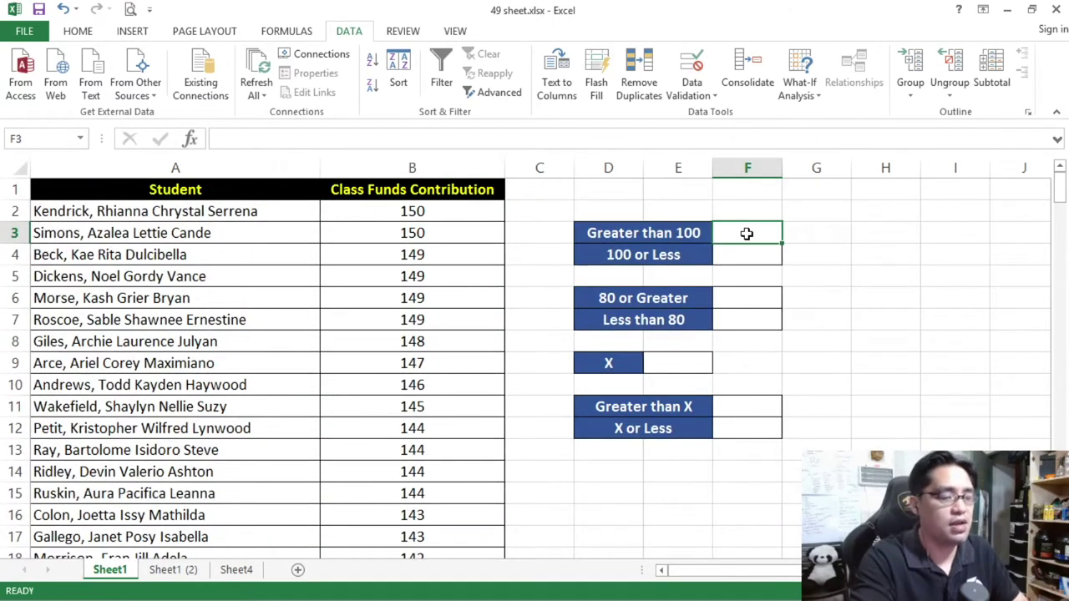
{"action": "type", "text": "=SUM("}
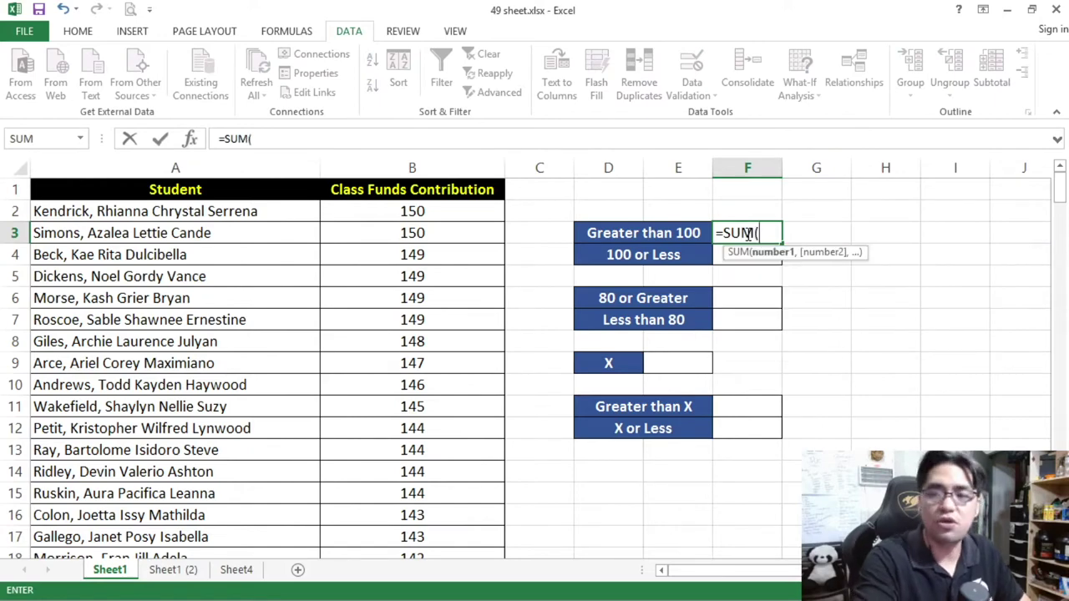
{"action": "left_click", "coordinate": [440, 209]}
{"action": "scroll", "coordinate": [465, 322], "scroll_direction": "down", "scroll_amount": 20}
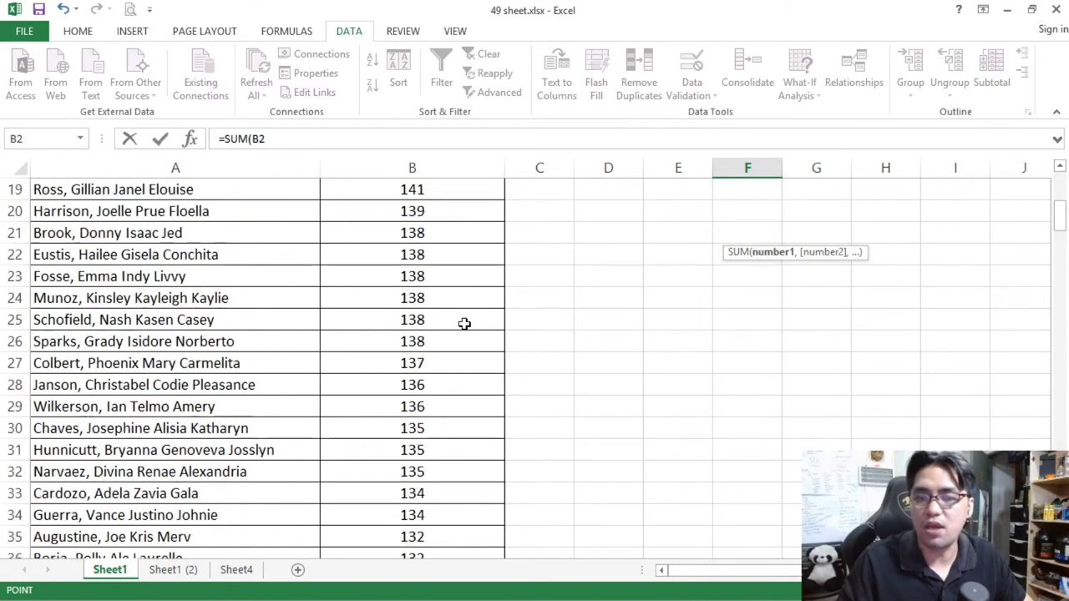
{"action": "scroll", "coordinate": [465, 325], "scroll_direction": "down", "scroll_amount": 8}
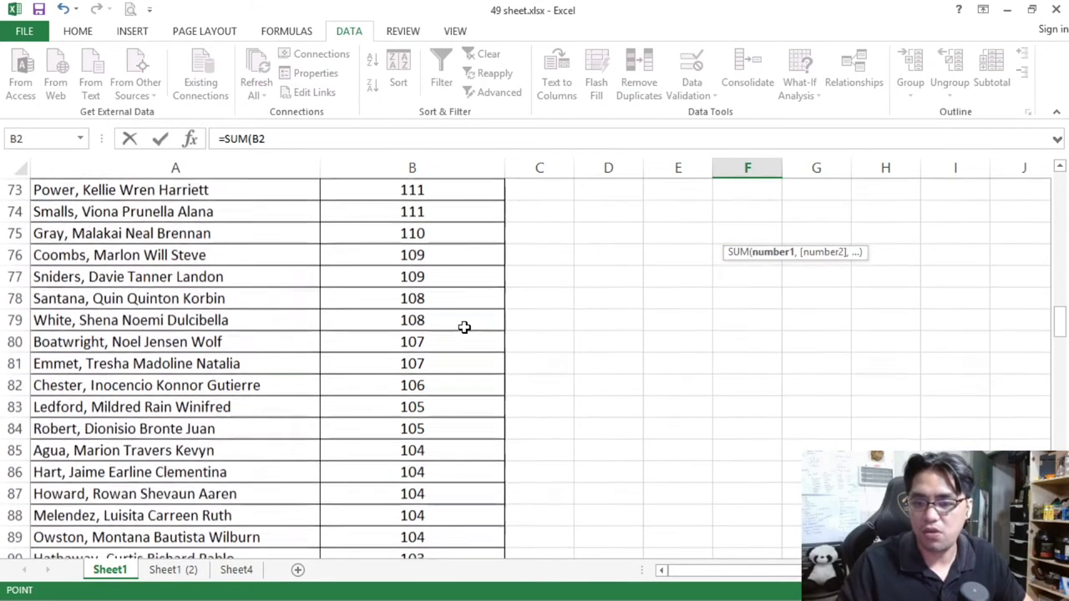
{"action": "left_click", "coordinate": [437, 386], "text": "shift"}
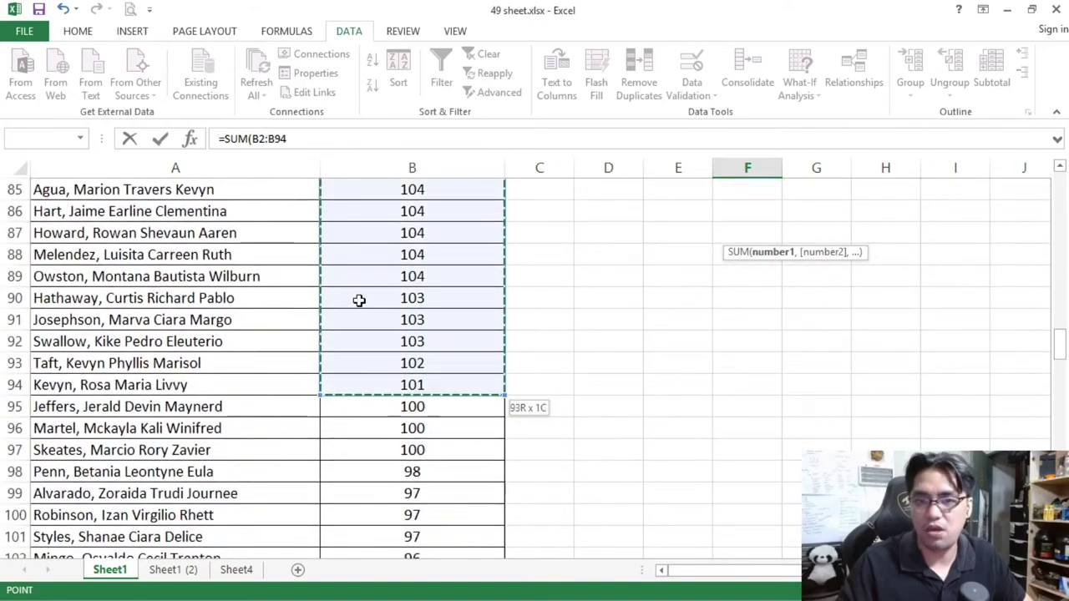
{"action": "left_click", "coordinate": [308, 142]}
{"action": "type", "text": ")"}
{"action": "key", "text": "Return"}
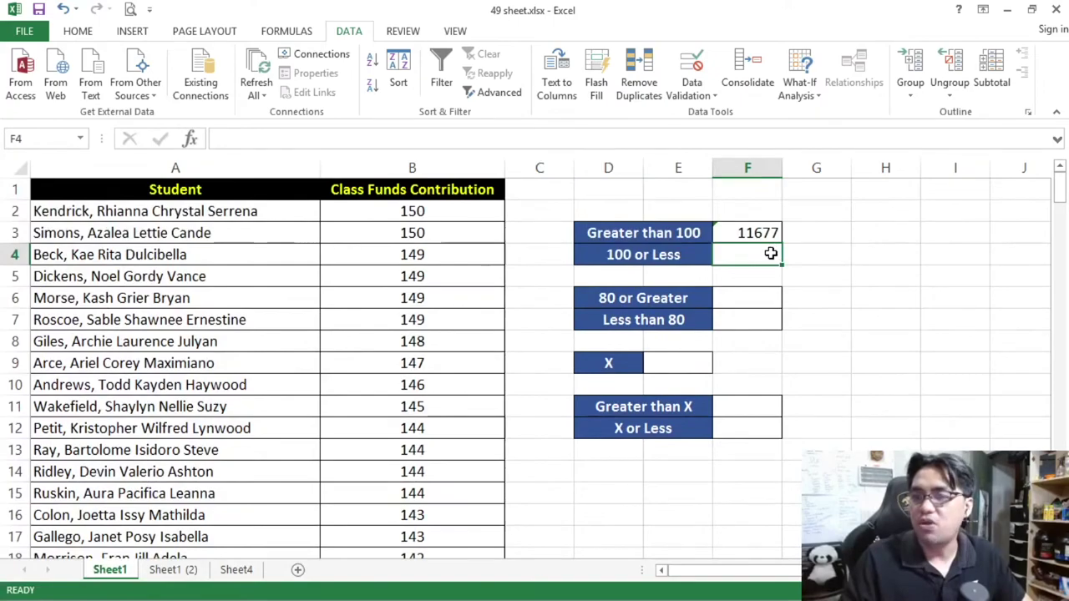
Step: Enter =SUM(B95:B201) in F4 to total the contributions of 100 or less
{"action": "type", "text": "=SUM("}
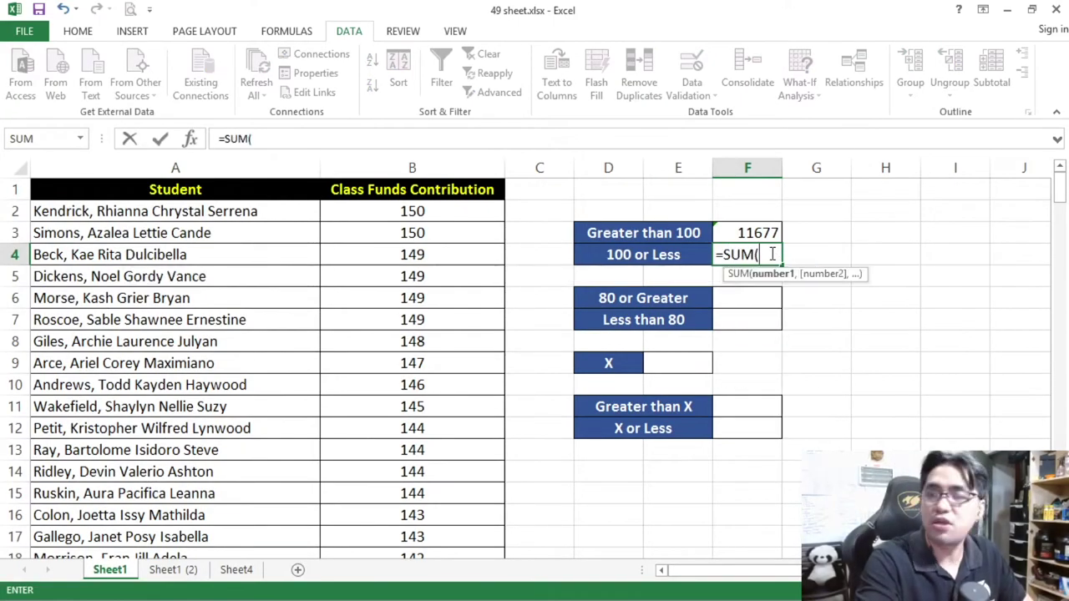
{"action": "left_click_drag", "start_coordinate": [1056, 208], "coordinate": [1059, 493]}
{"action": "left_click", "coordinate": [442, 260]}
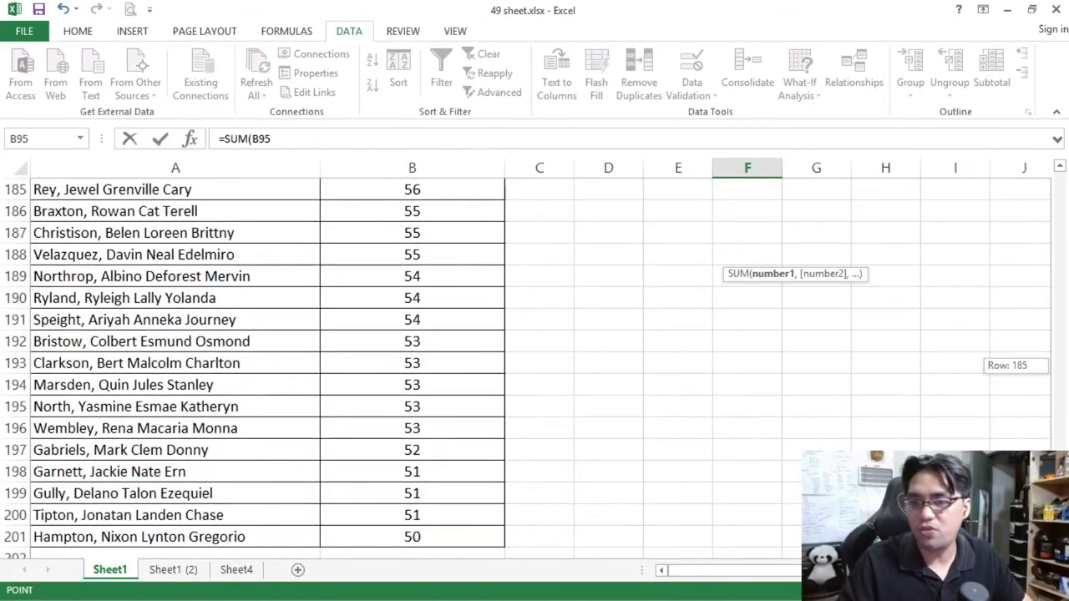
{"action": "left_click", "coordinate": [444, 535], "text": "shift"}
{"action": "type", "text": ")"}
{"action": "key", "text": "Return"}
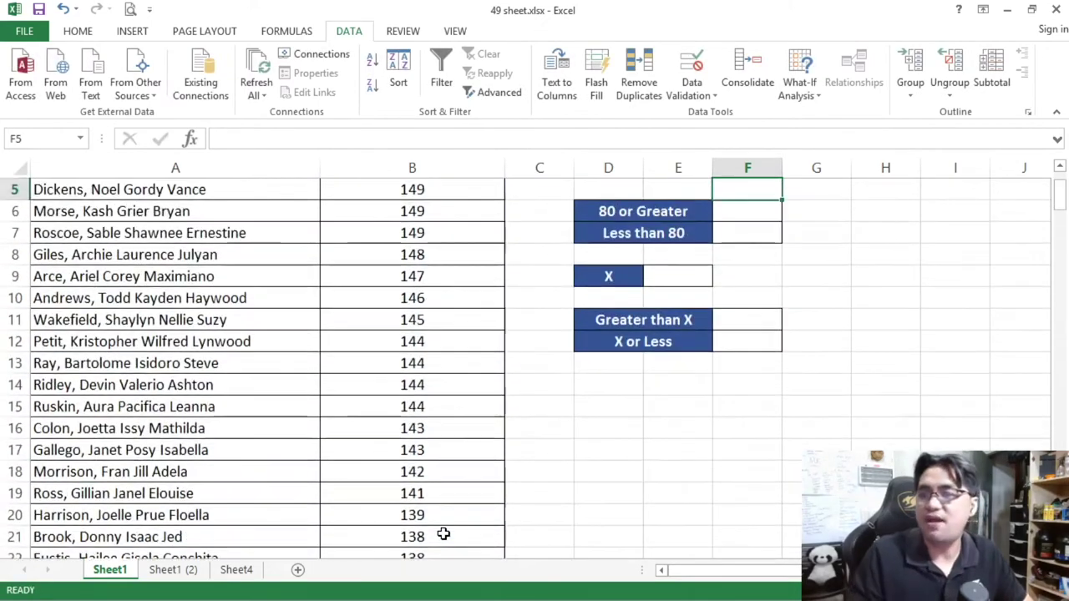
{"action": "left_click", "coordinate": [747, 233]}
{"action": "left_click", "coordinate": [807, 232]}
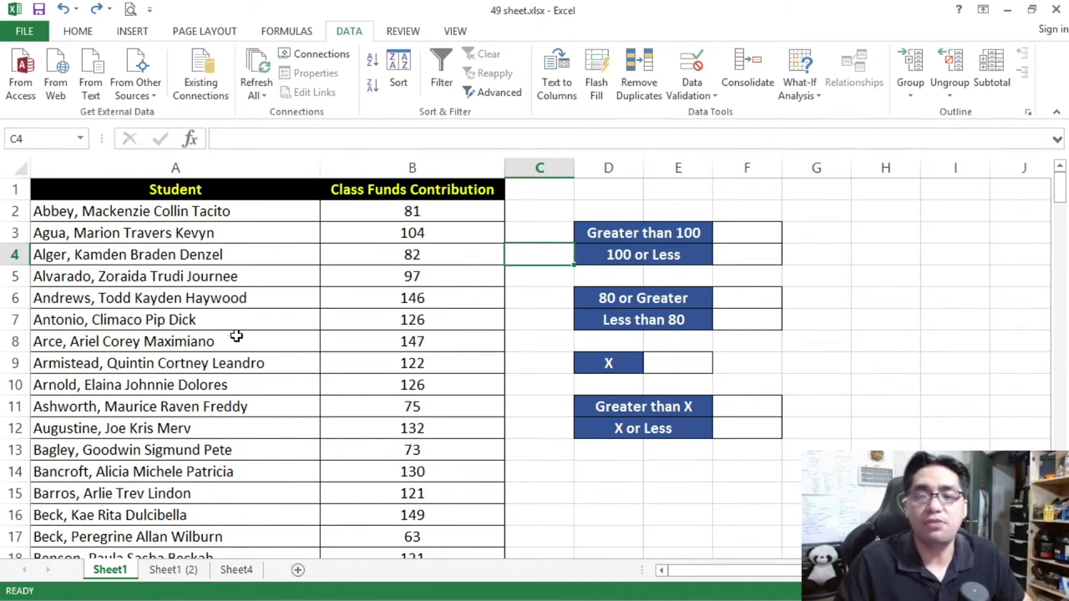
Step: Review the contributions and the empty F3:F4 totals, then move to cell F3
{"action": "left_click", "coordinate": [391, 301]}
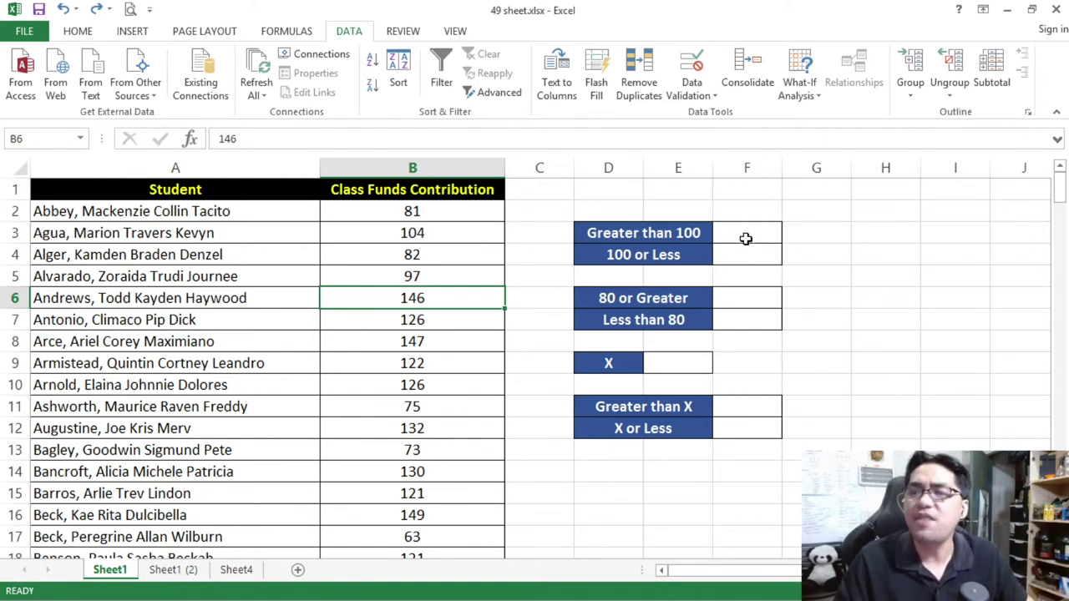
{"action": "left_click_drag", "start_coordinate": [759, 227], "coordinate": [743, 258]}
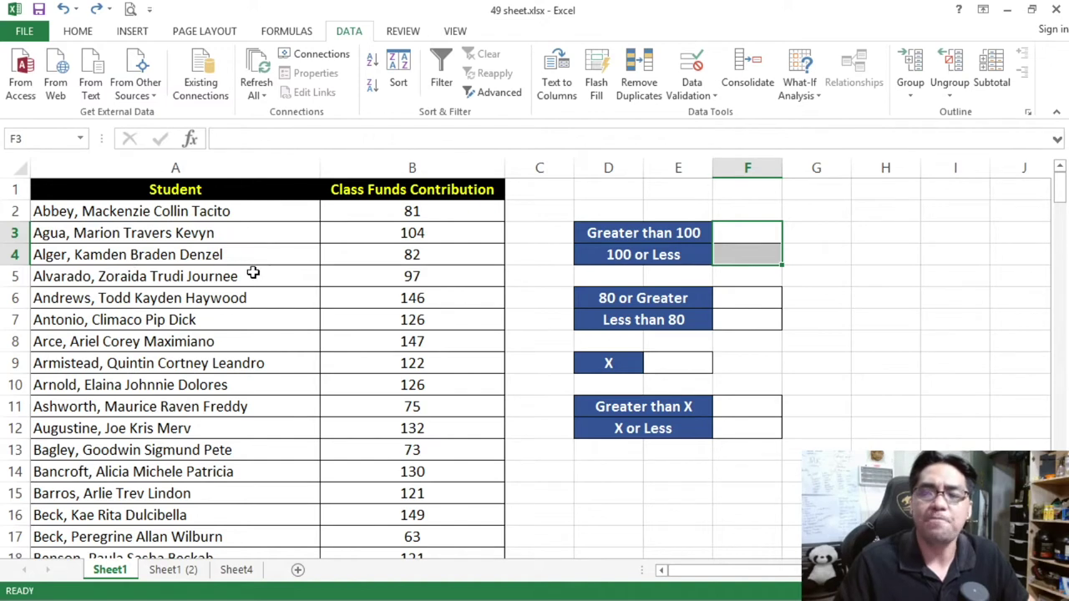
{"action": "left_click", "coordinate": [432, 211]}
{"action": "left_click", "coordinate": [436, 233]}
{"action": "left_click", "coordinate": [435, 255]}
{"action": "left_click", "coordinate": [435, 268]}
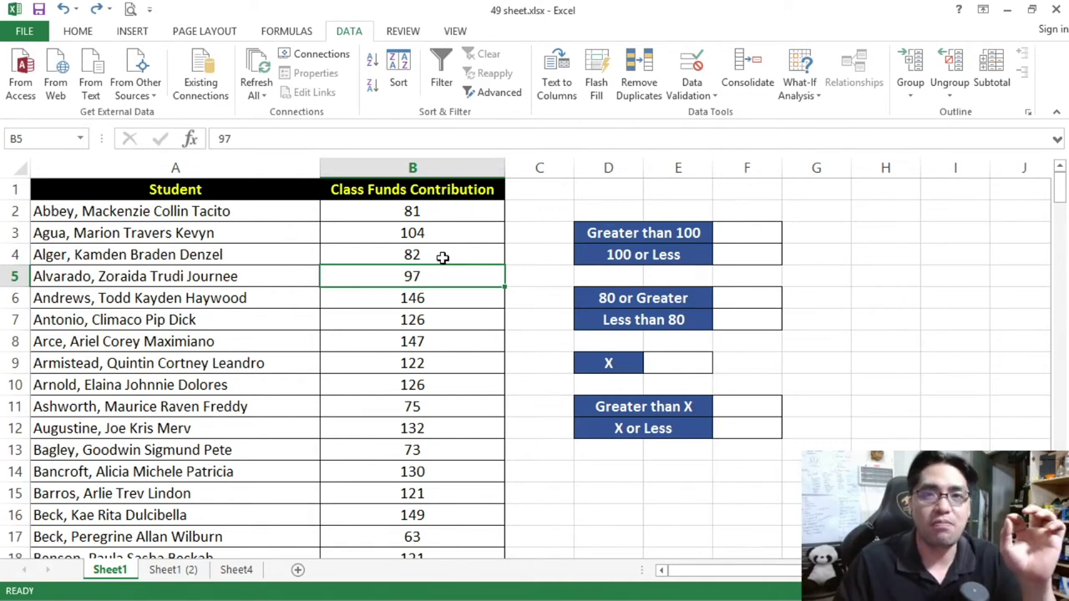
{"action": "key", "text": "Up"}
{"action": "key", "text": "Up"}
{"action": "key", "text": "Right"}
{"action": "key", "text": "Right"}
{"action": "key", "text": "Right"}
{"action": "key", "text": "Right"}
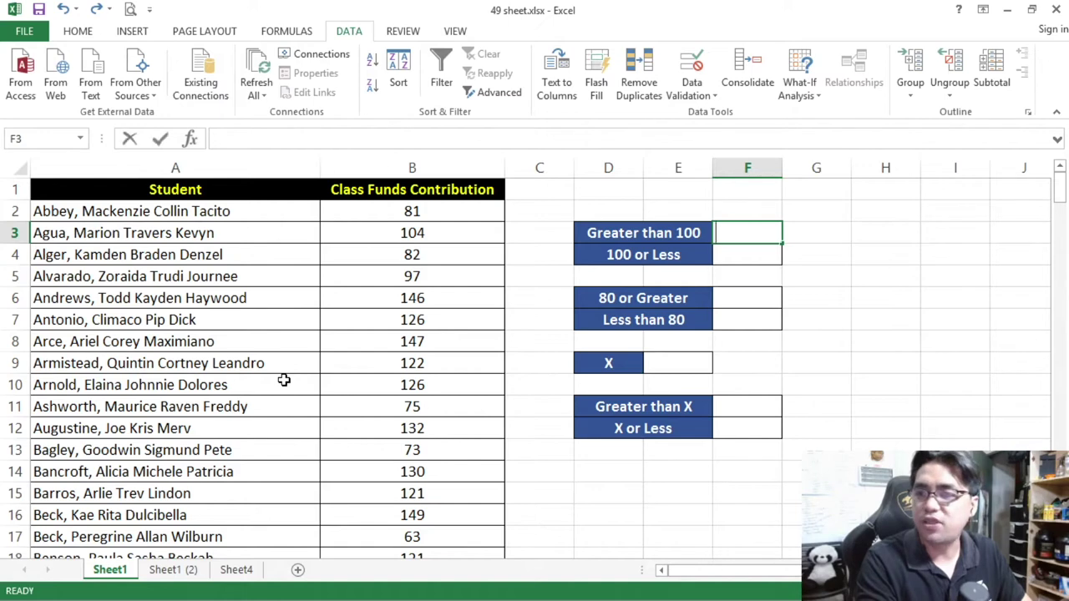
Step: Start =SUMIF( in F3 and insert the contribution range B2:B201
{"action": "type", "text": "=SUM"}
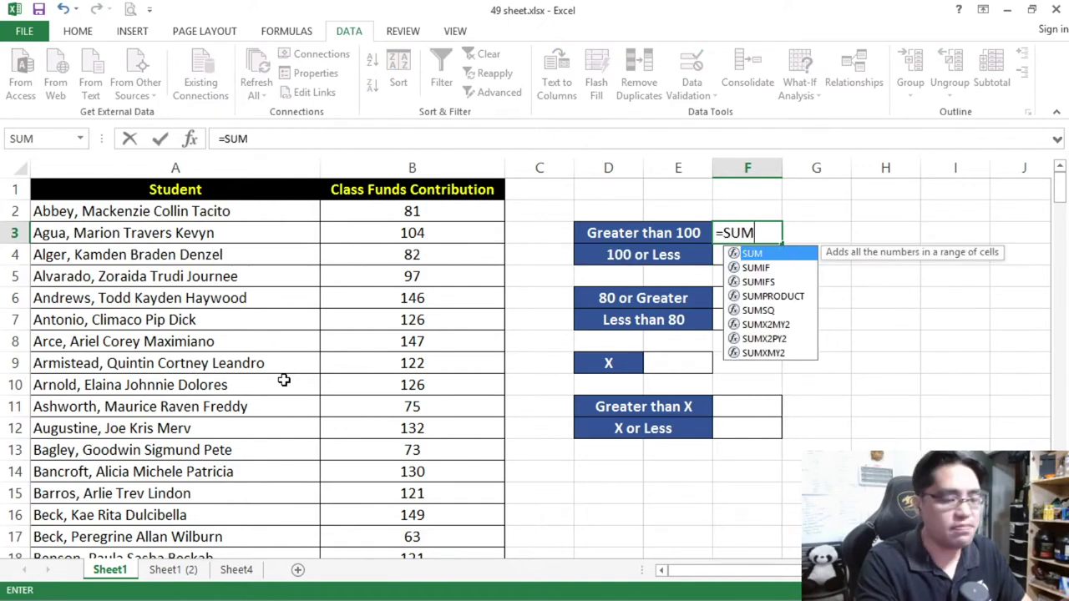
{"action": "type", "text": "IF("}
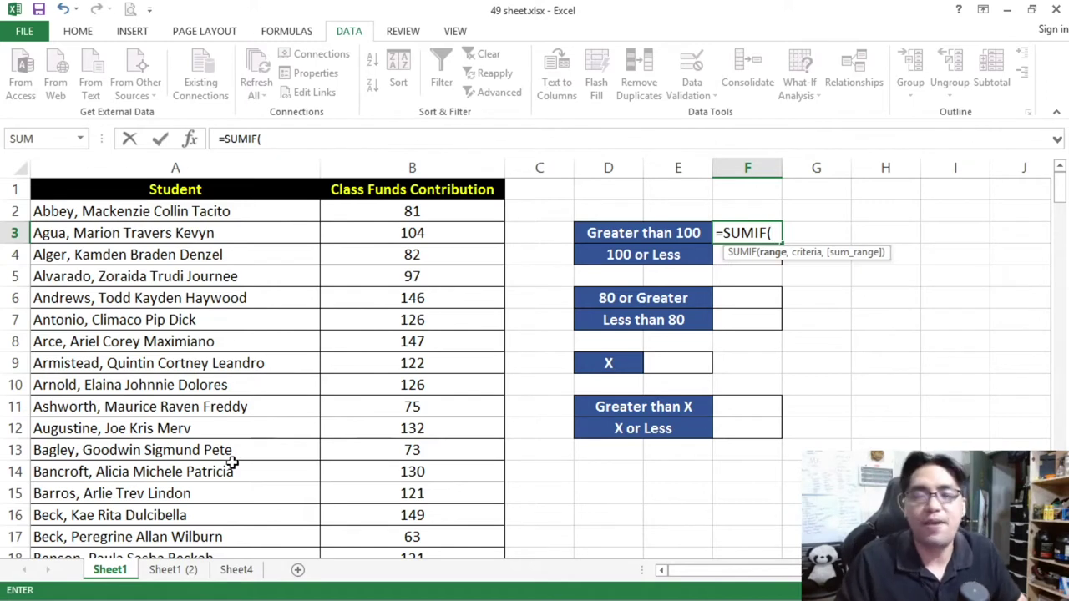
{"action": "left_click", "coordinate": [770, 233]}
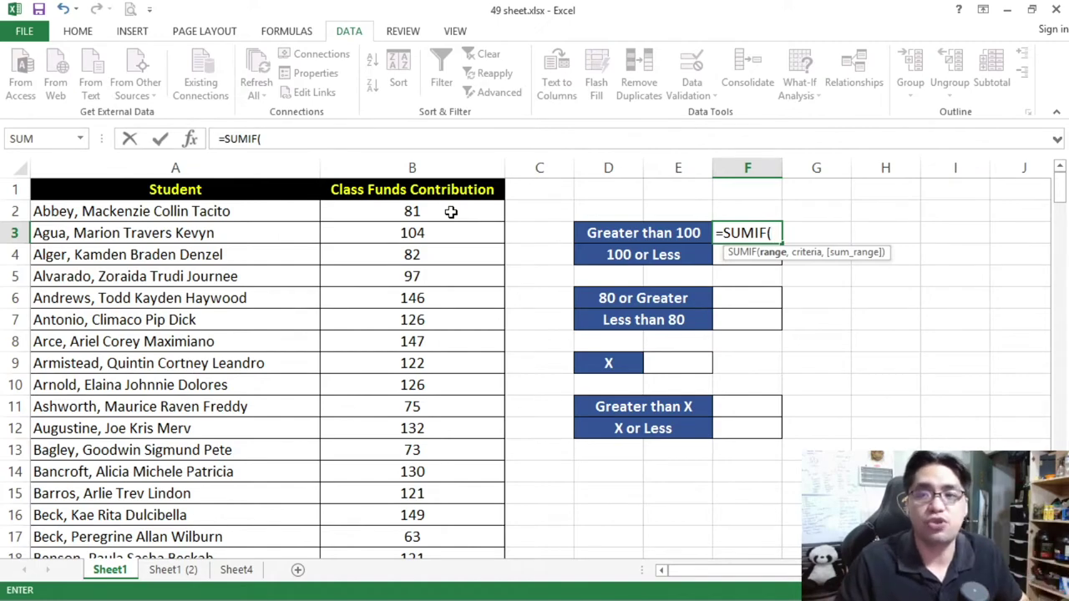
{"action": "left_click_drag", "start_coordinate": [451, 212], "coordinate": [443, 470]}
{"action": "left_click", "coordinate": [334, 139]}
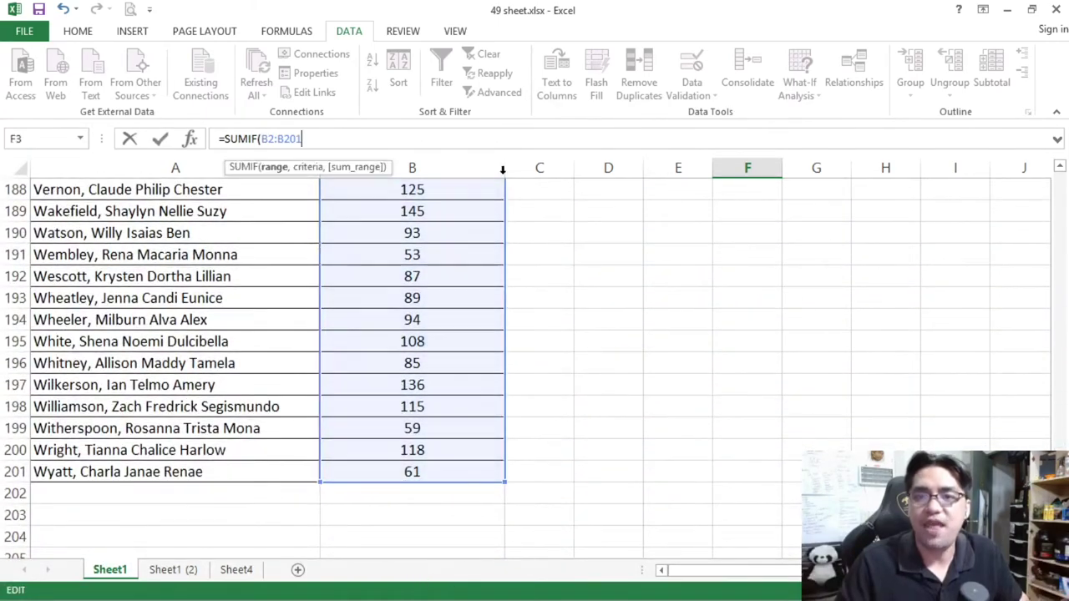
{"action": "scroll", "coordinate": [534, 357], "scroll_direction": "up", "scroll_amount": 20}
{"action": "left_click", "coordinate": [831, 232]}
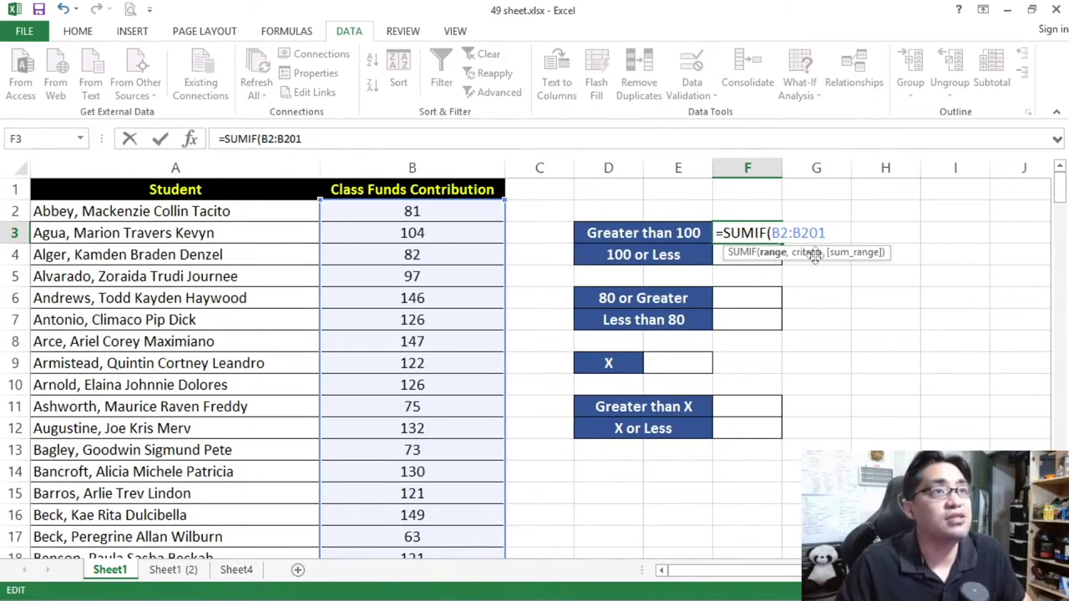
Step: Complete F3 as =SUMIF(B2:B201,">100"), giving 11677
{"action": "type", "text": ","}
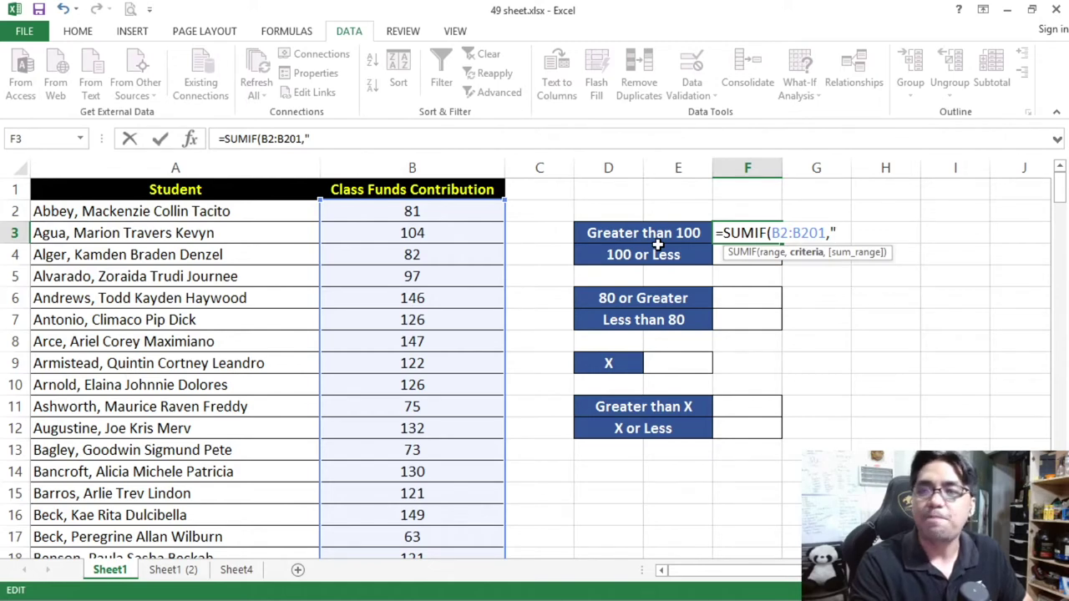
{"action": "type", "text": "00"}
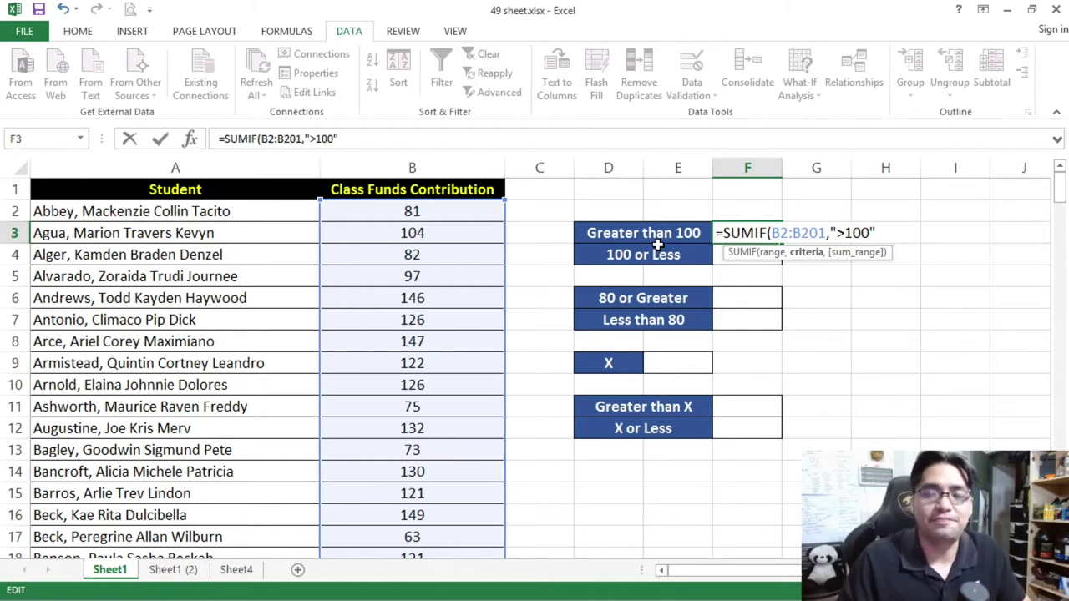
{"action": "left_click", "coordinate": [359, 139]}
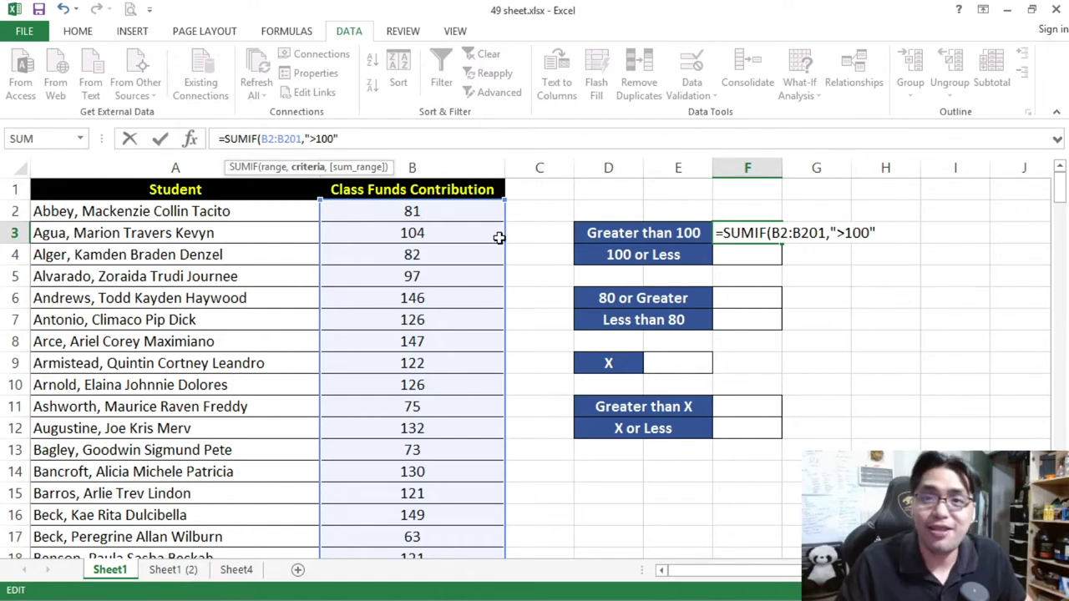
{"action": "mouse_move", "coordinate": [1061, 187]}
{"action": "left_mouse_down"}
{"action": "mouse_move", "coordinate": [1062, 209]}
{"action": "mouse_move", "coordinate": [1059, 190]}
{"action": "left_mouse_up"}
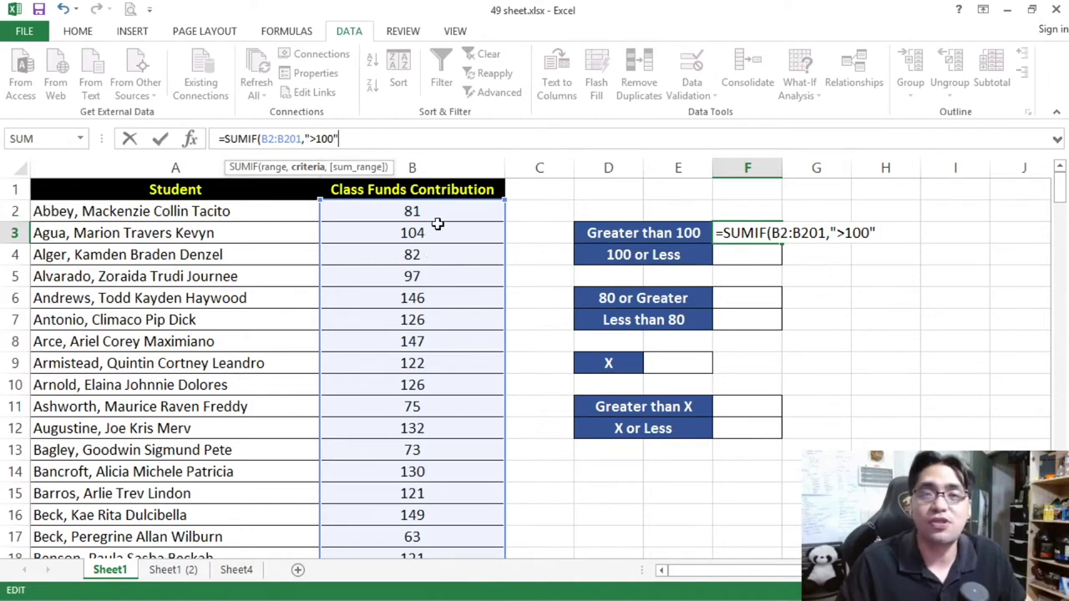
{"action": "mouse_move", "coordinate": [1063, 190]}
{"action": "left_mouse_down"}
{"action": "mouse_move", "coordinate": [1063, 215]}
{"action": "mouse_move", "coordinate": [1059, 189]}
{"action": "left_mouse_up"}
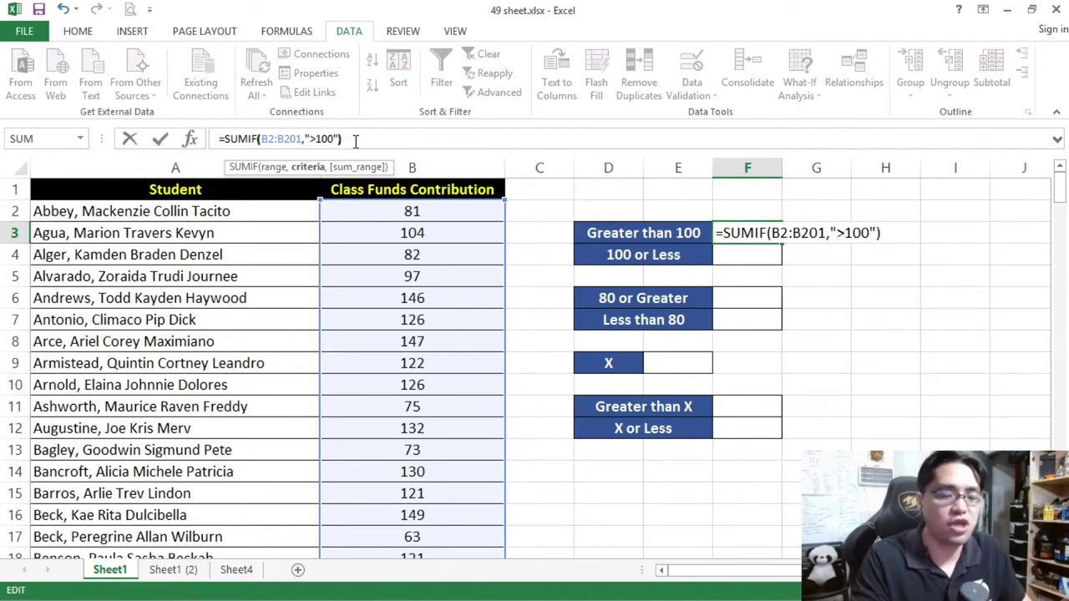
{"action": "left_click", "coordinate": [355, 142]}
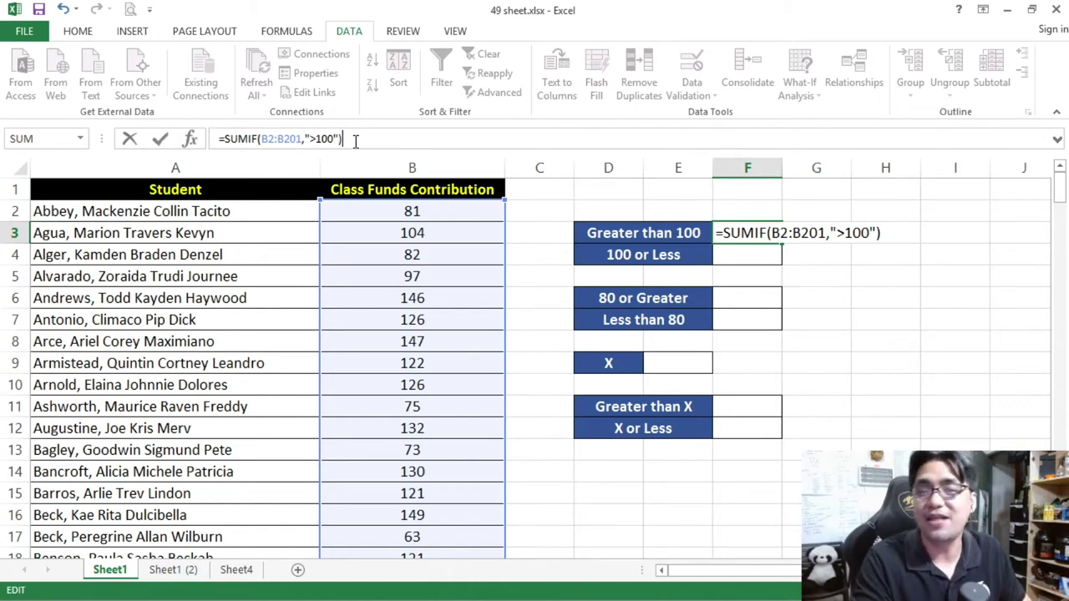
{"action": "key", "text": "Return"}
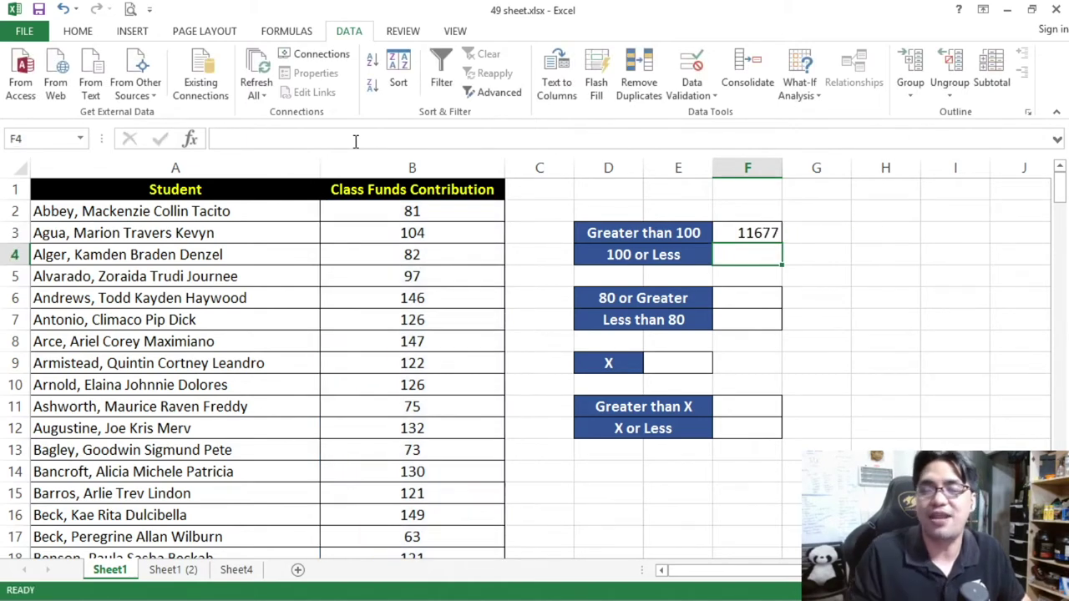
{"action": "left_click", "coordinate": [754, 235]}
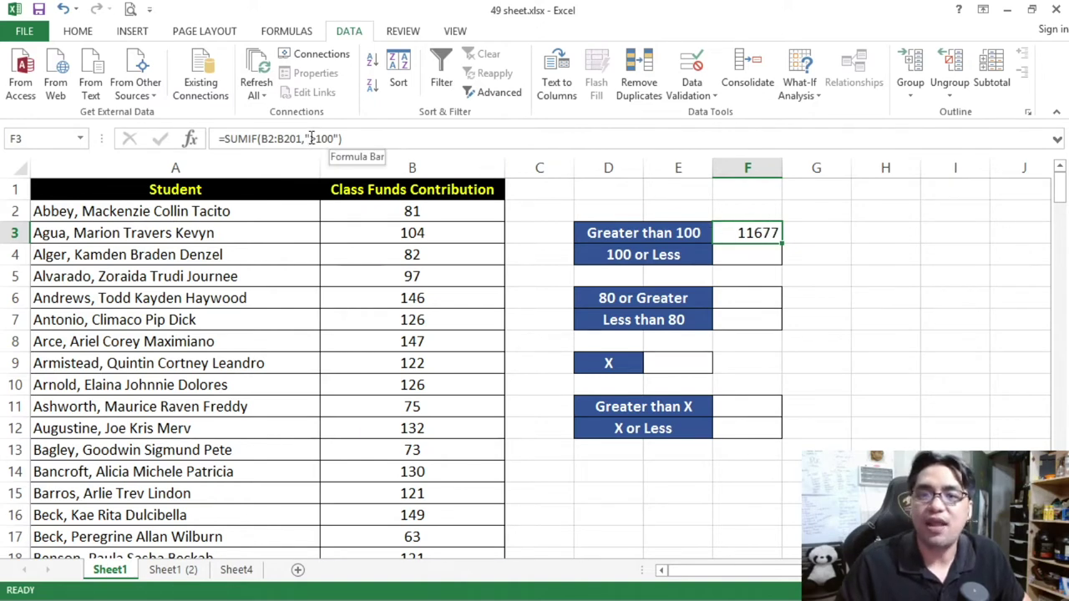
{"action": "left_click_drag", "start_coordinate": [311, 139], "coordinate": [332, 139]}
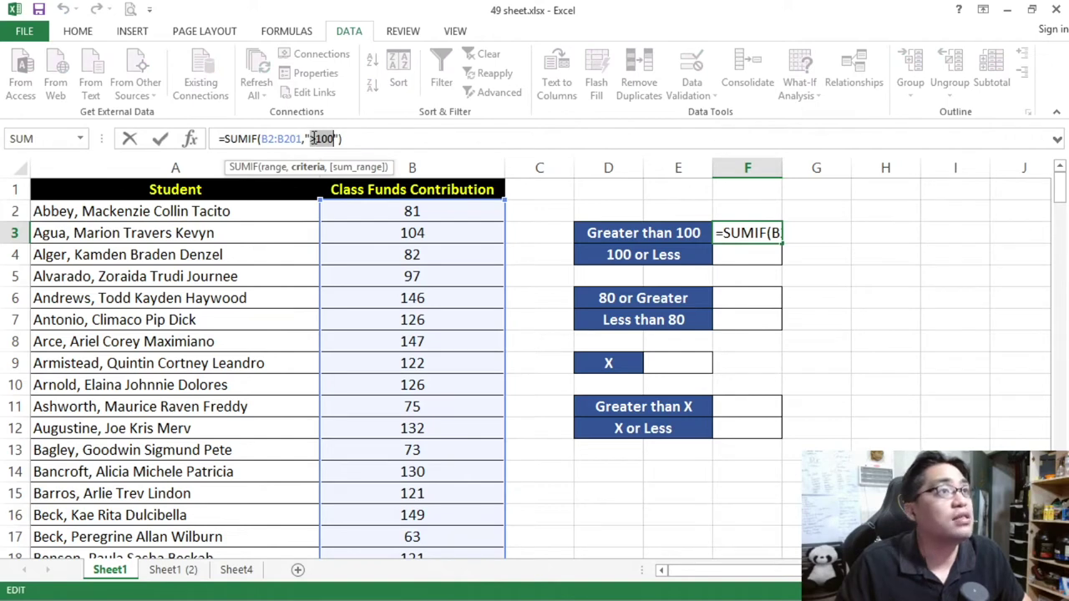
{"action": "left_click", "coordinate": [360, 139]}
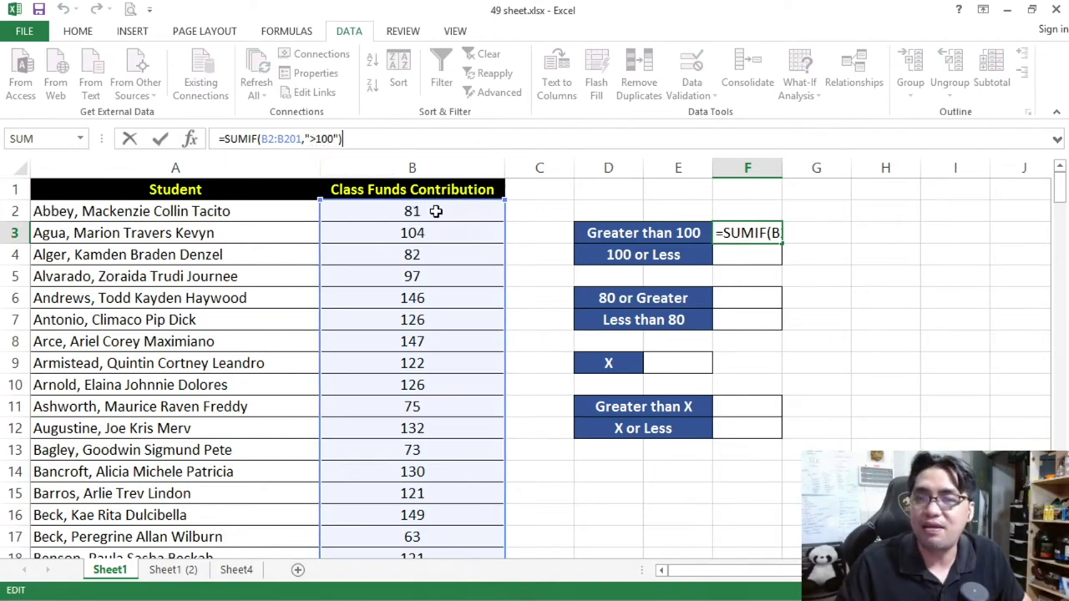
{"action": "mouse_move", "coordinate": [1059, 187]}
{"action": "left_mouse_down"}
{"action": "mouse_move", "coordinate": [1064, 197]}
{"action": "mouse_move", "coordinate": [1064, 178]}
{"action": "left_mouse_up"}
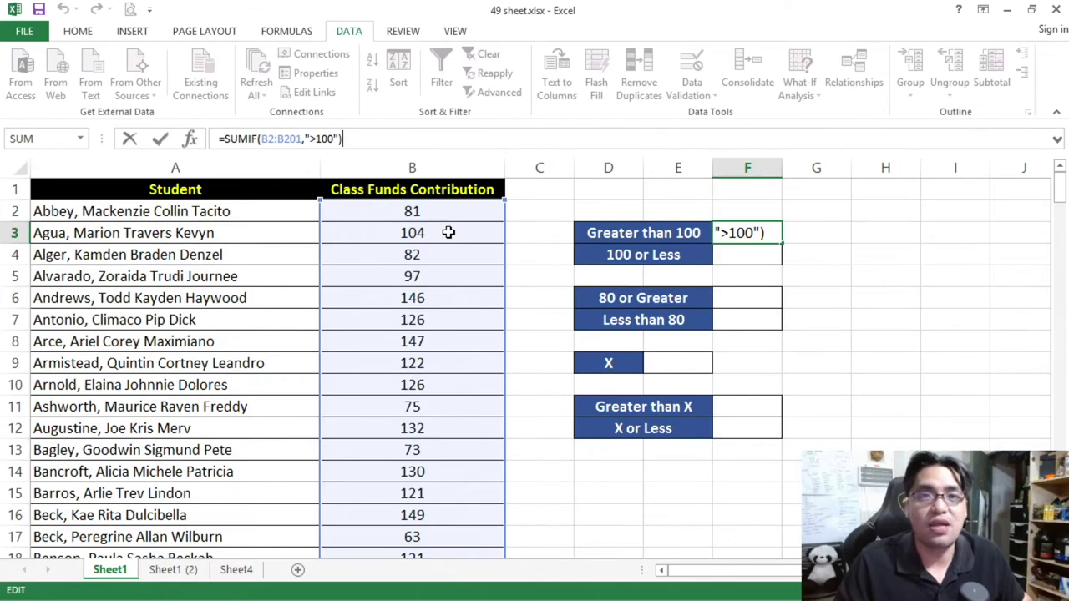
{"action": "mouse_move", "coordinate": [1062, 187]}
{"action": "left_mouse_down"}
{"action": "mouse_move", "coordinate": [1062, 522]}
{"action": "mouse_move", "coordinate": [1063, 188]}
{"action": "left_mouse_up"}
{"action": "key", "text": "Return"}
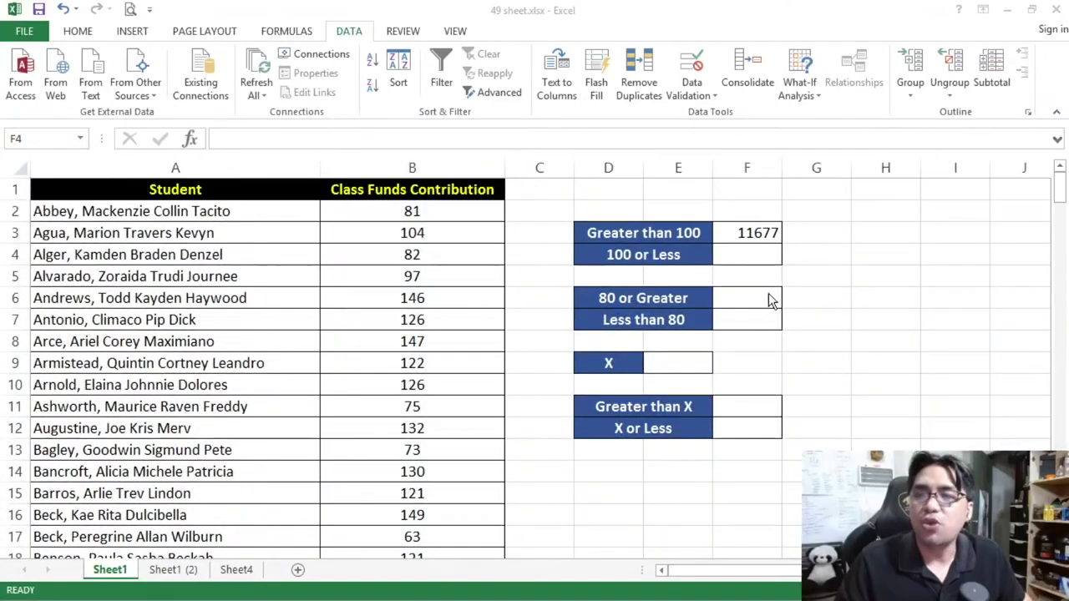
{"action": "left_click", "coordinate": [752, 256]}
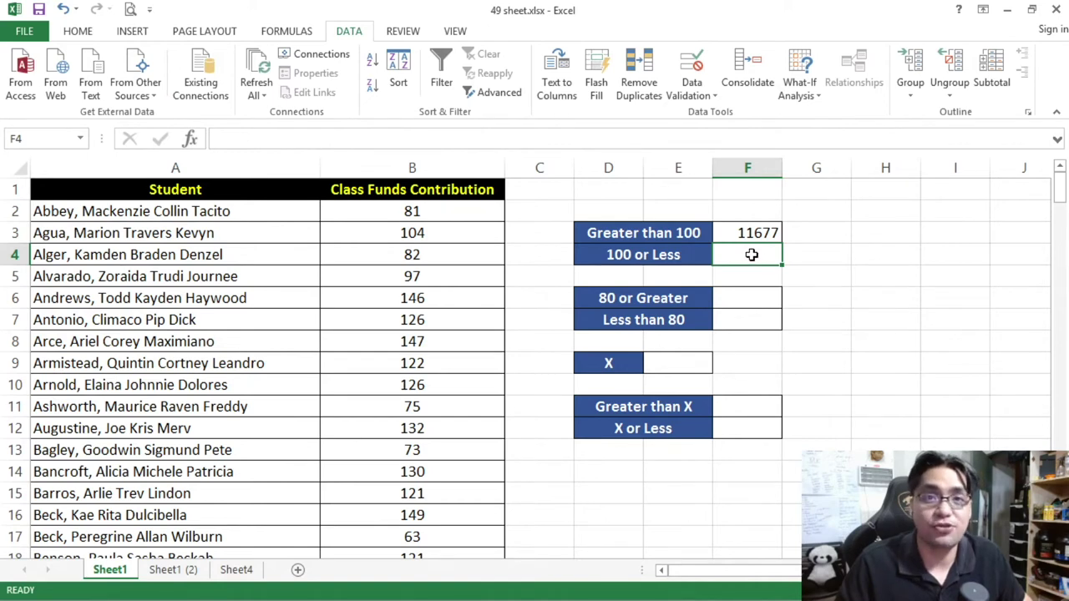
{"action": "left_click", "coordinate": [239, 136]}
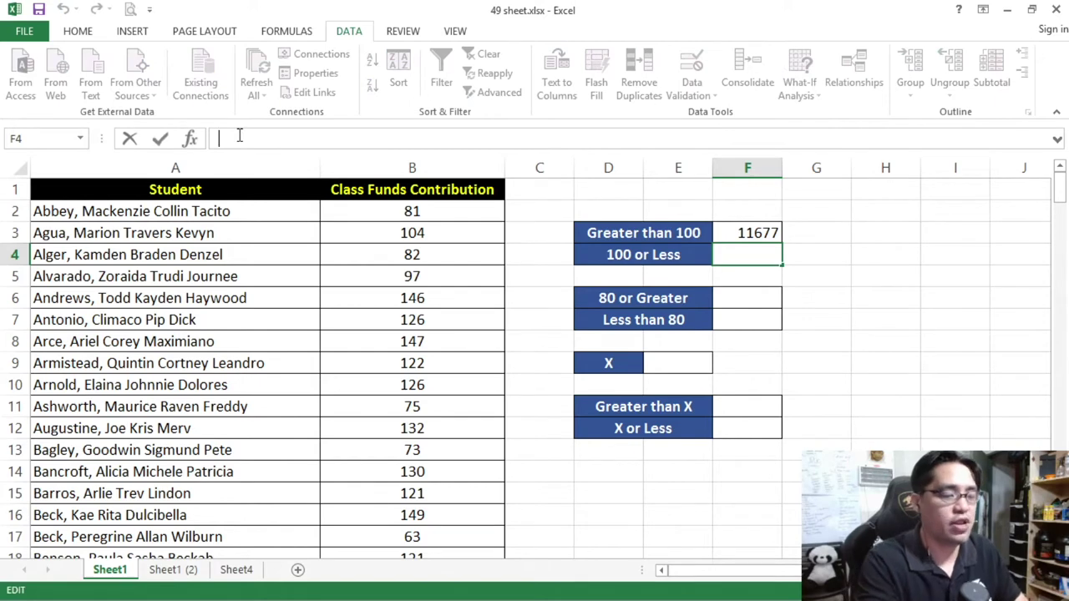
Step: Enter =SUMIF(B2:B201,"<=100") in F4 for the 100 or Less total
{"action": "type", "text": "=SUMIF("}
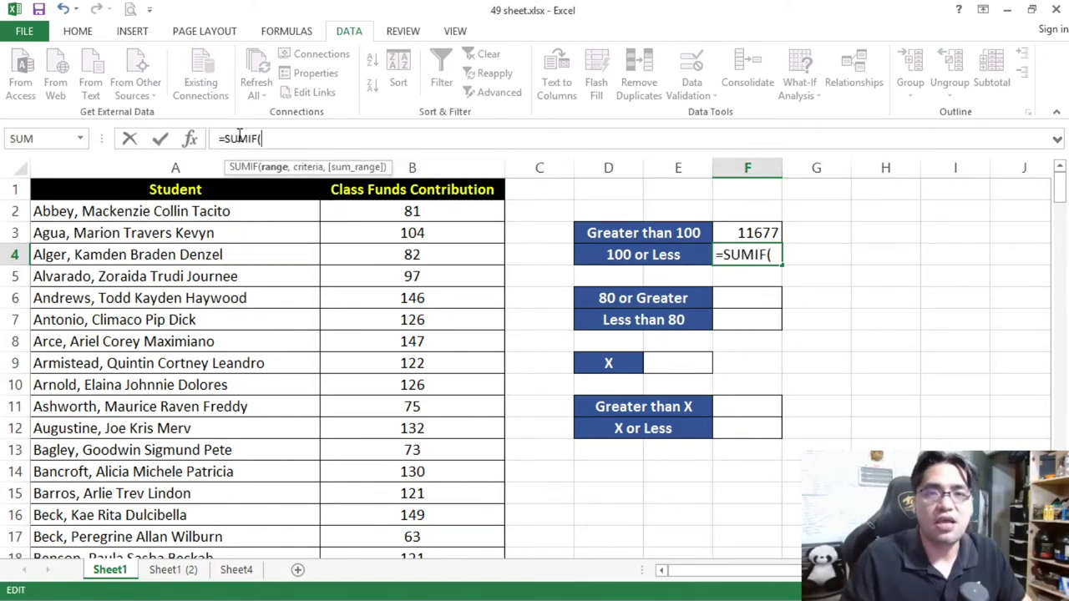
{"action": "left_click", "coordinate": [388, 211]}
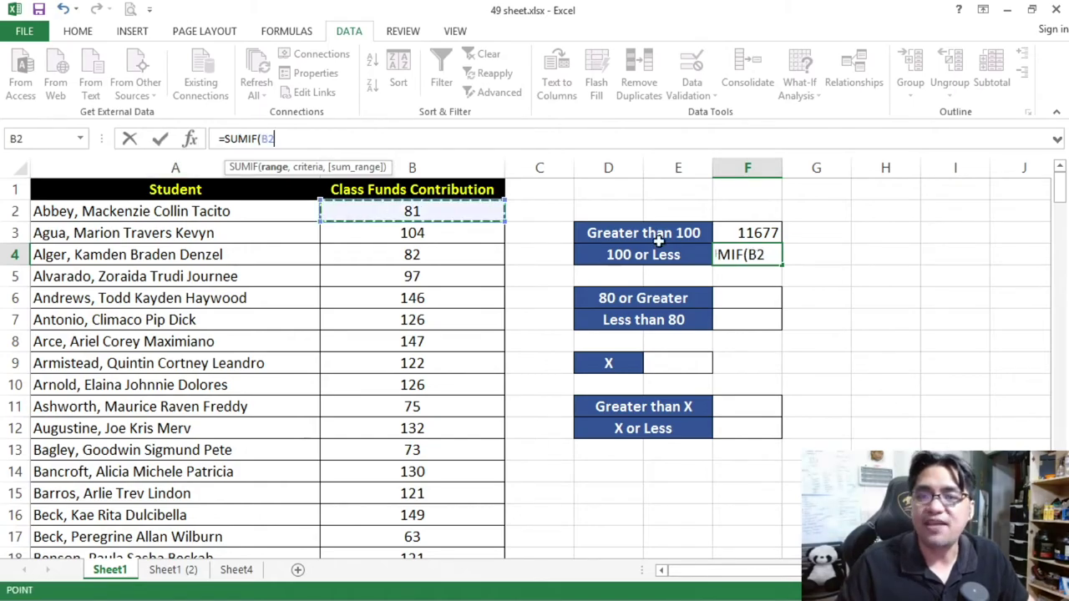
{"action": "left_click_drag", "start_coordinate": [1058, 195], "coordinate": [1057, 384]}
{"action": "scroll", "coordinate": [465, 501], "scroll_direction": "down", "scroll_amount": 3}
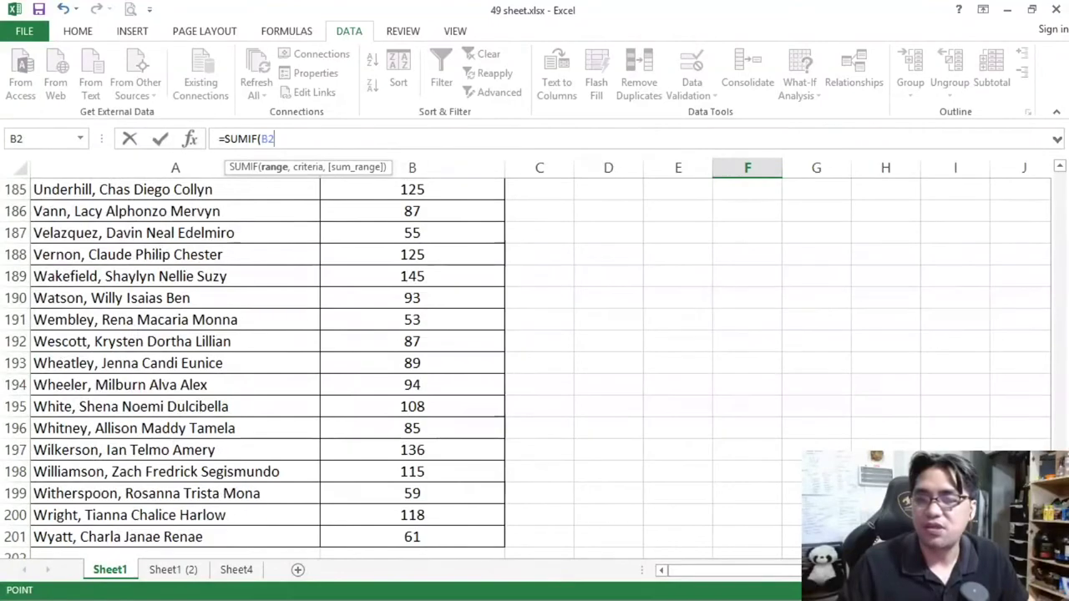
{"action": "left_click", "coordinate": [466, 537], "text": "shift"}
{"action": "type", "text": ","}
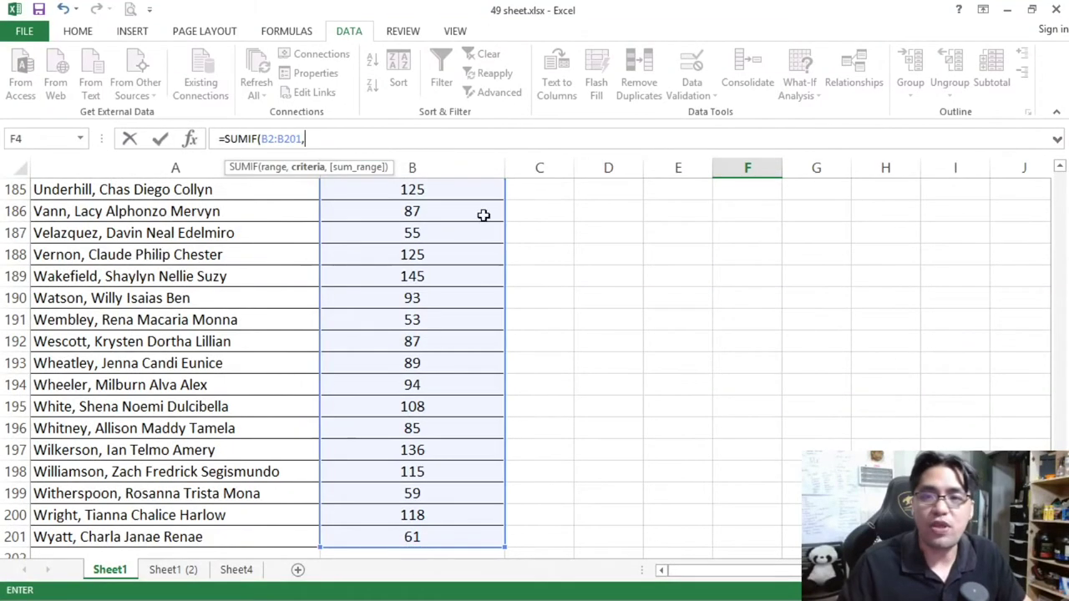
{"action": "left_click_drag", "start_coordinate": [1061, 424], "coordinate": [1061, 188]}
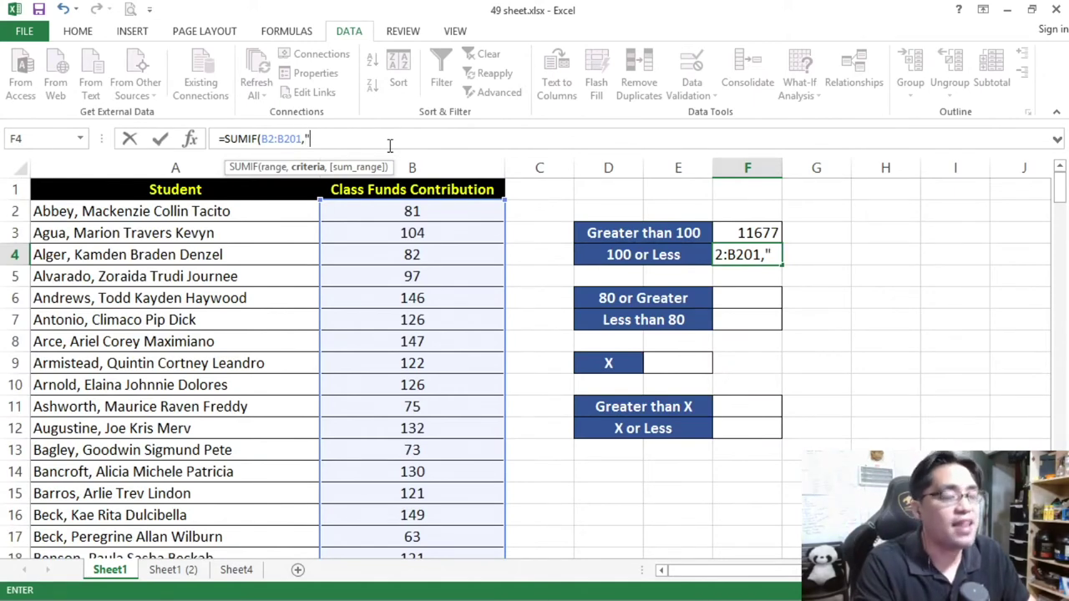
{"action": "type", "text": "="}
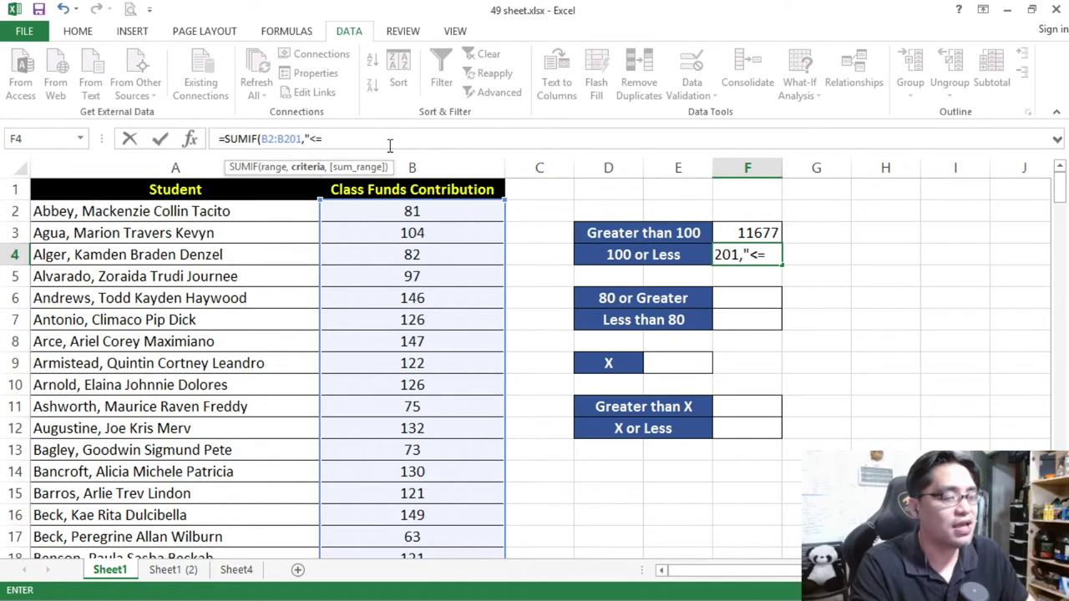
{"action": "type", "text": "100"}
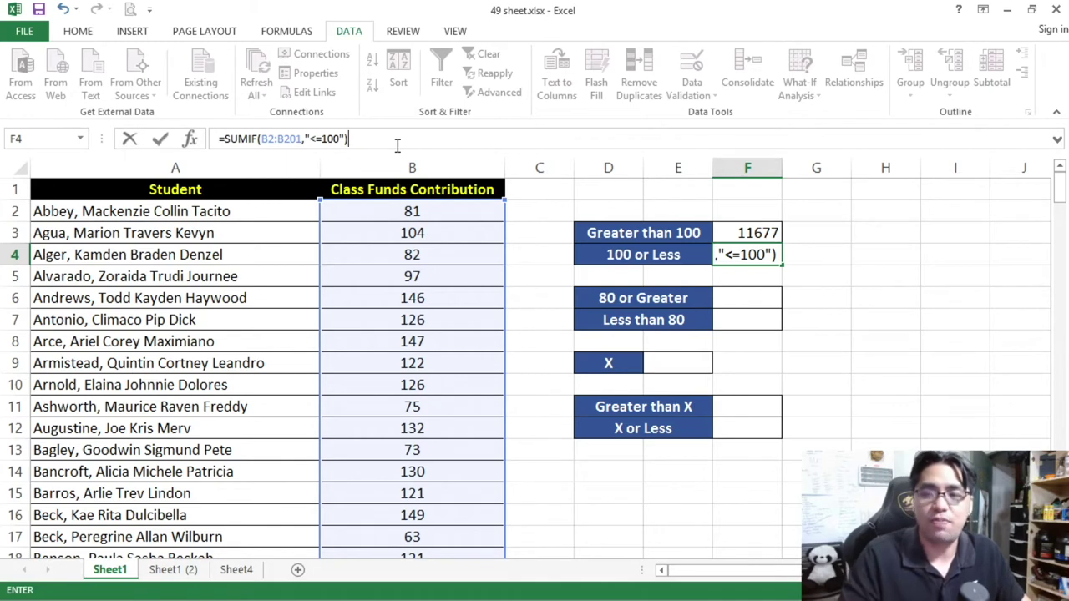
{"action": "key", "text": "Return"}
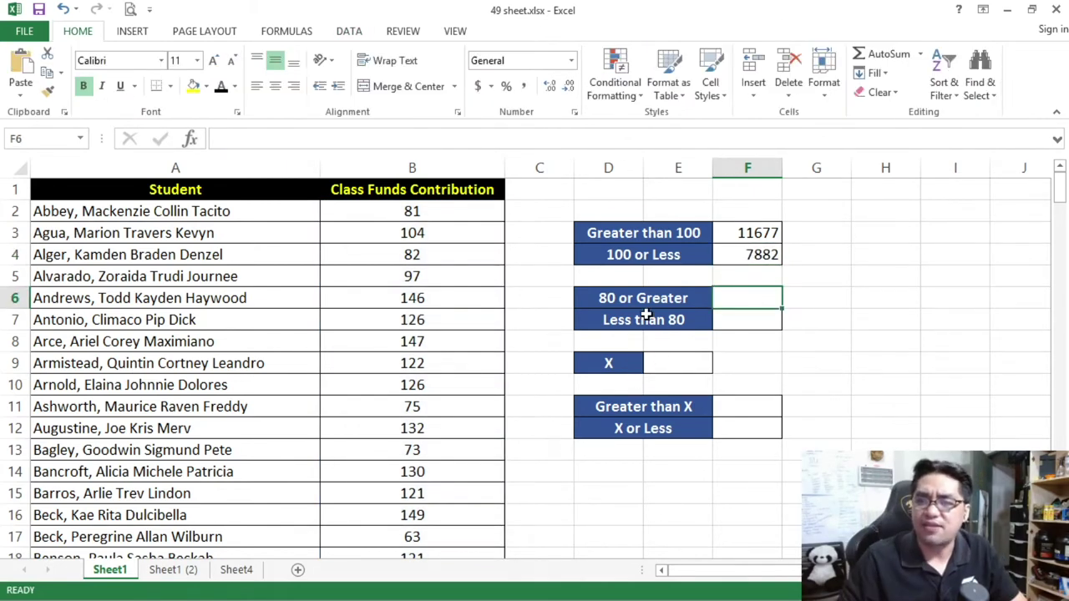
Step: Enter =SUMIF(B2:B201,">=80") in F6, giving 15216
{"action": "left_click", "coordinate": [647, 301]}
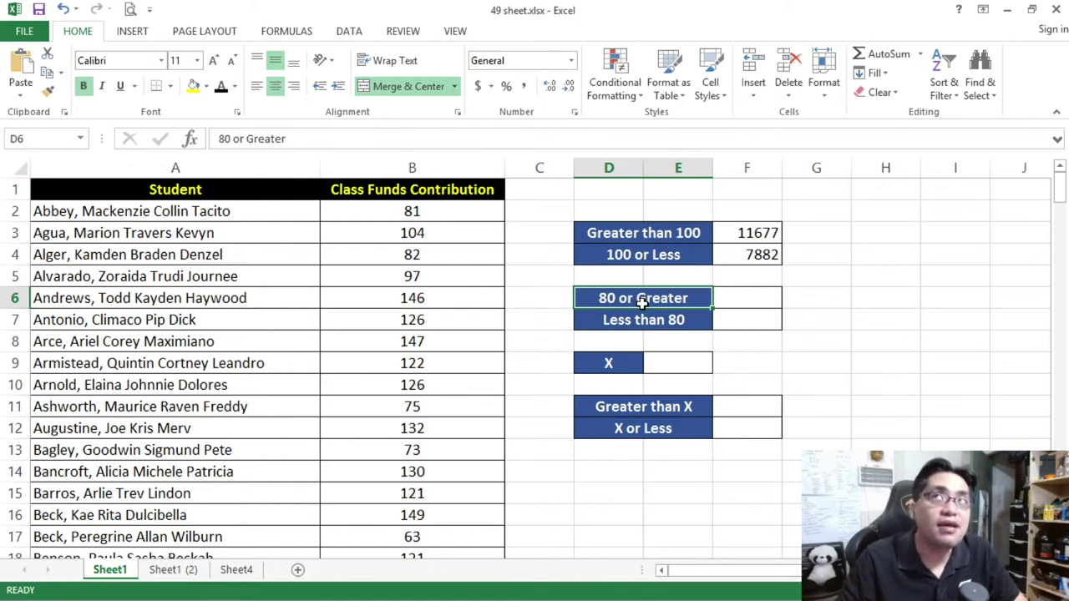
{"action": "left_click", "coordinate": [730, 299]}
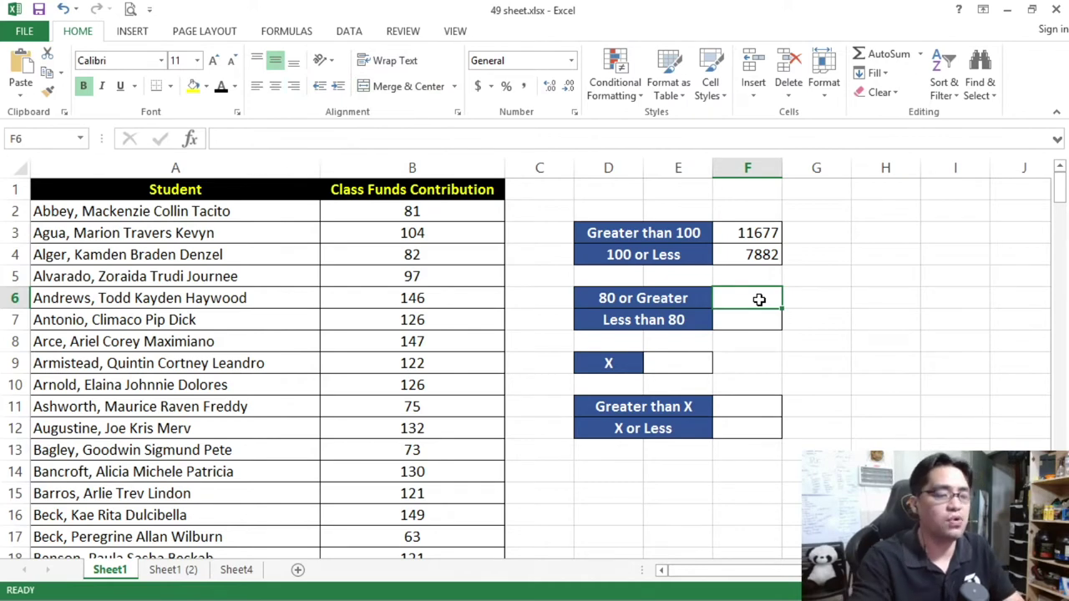
{"action": "type", "text": "=SUMIF("}
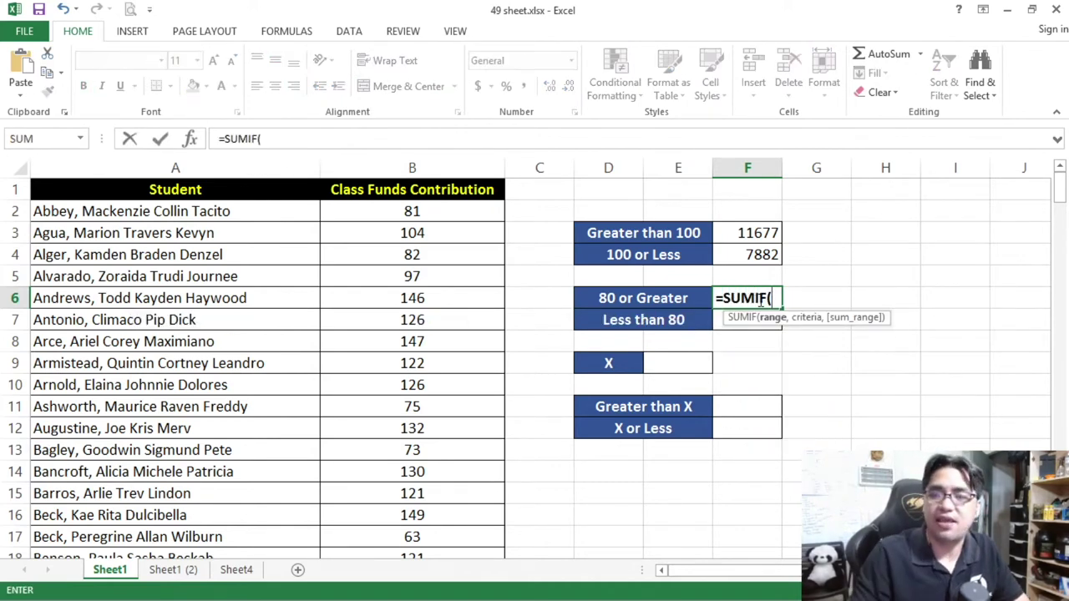
{"action": "left_click_drag", "start_coordinate": [376, 212], "coordinate": [432, 208]}
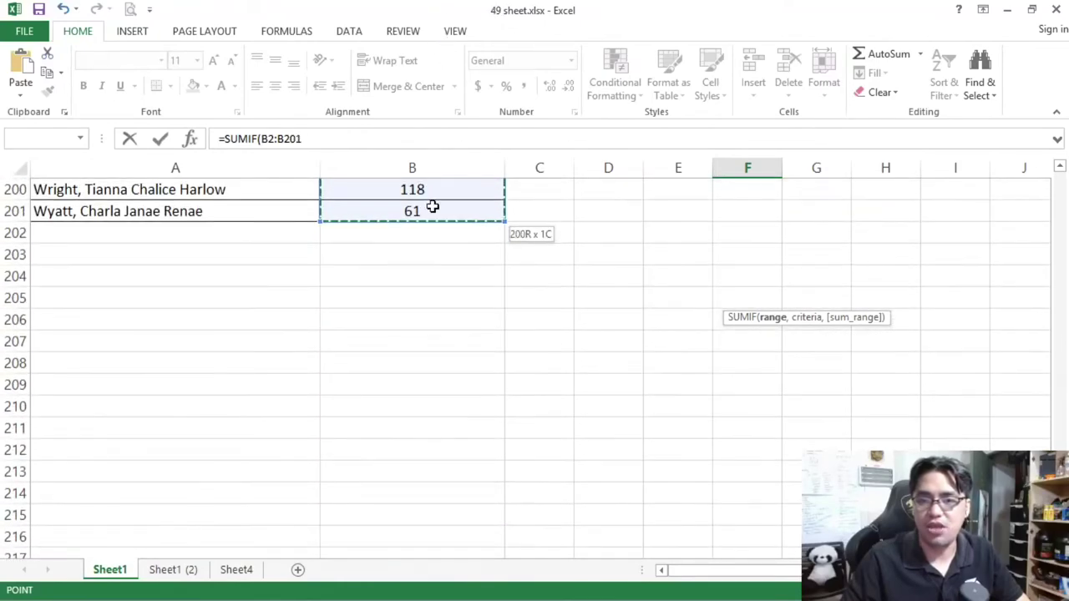
{"action": "left_click", "coordinate": [357, 142]}
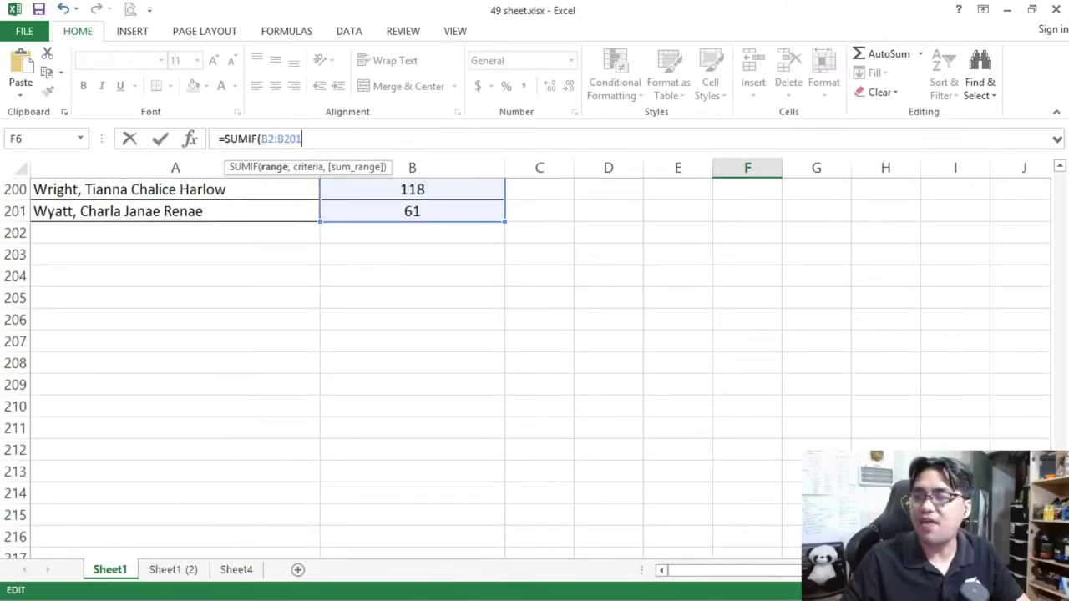
{"action": "key", "text": "ctrl+BackSpace"}
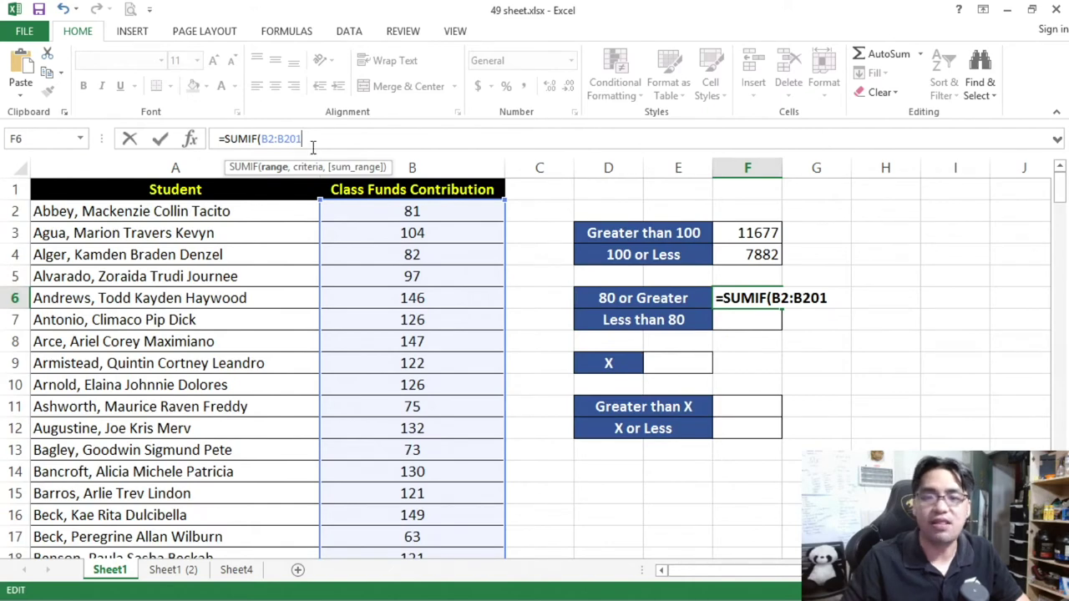
{"action": "type", "text": ","}
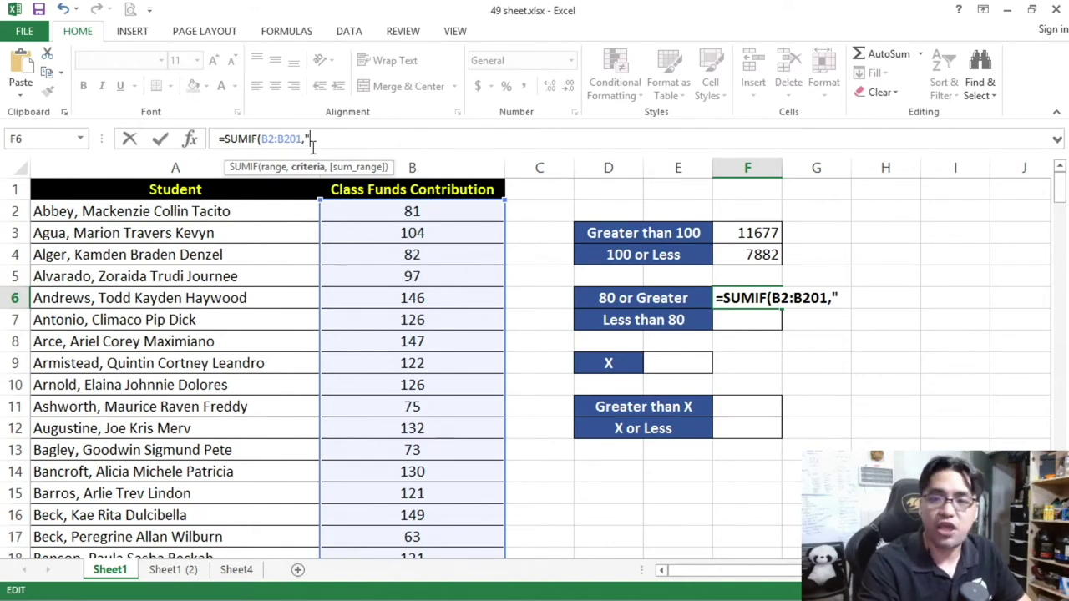
{"action": "type", "text": "\">="}
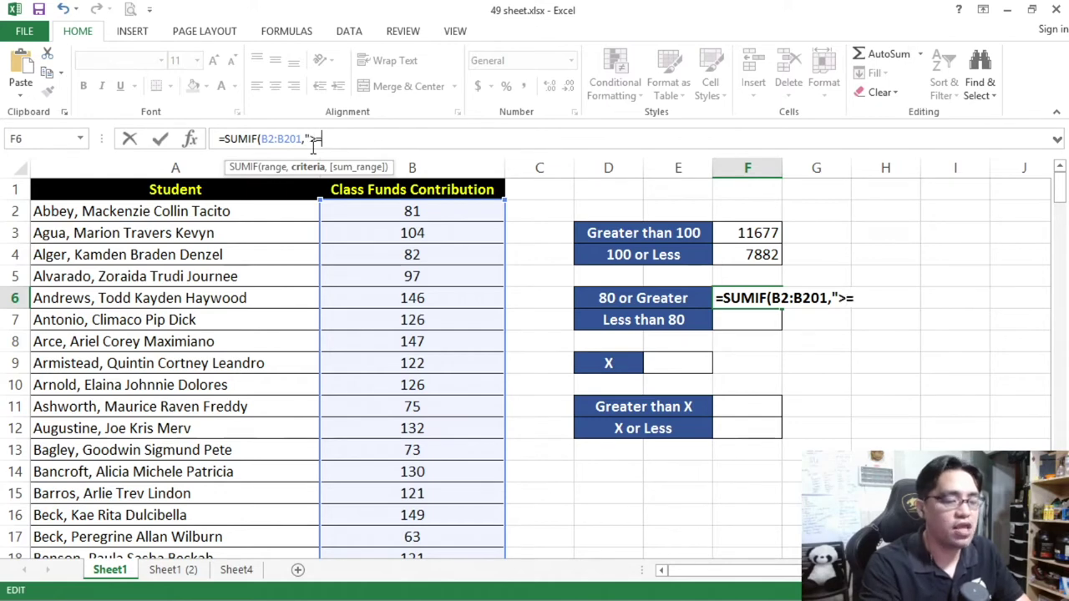
{"action": "type", "text": "80\")"}
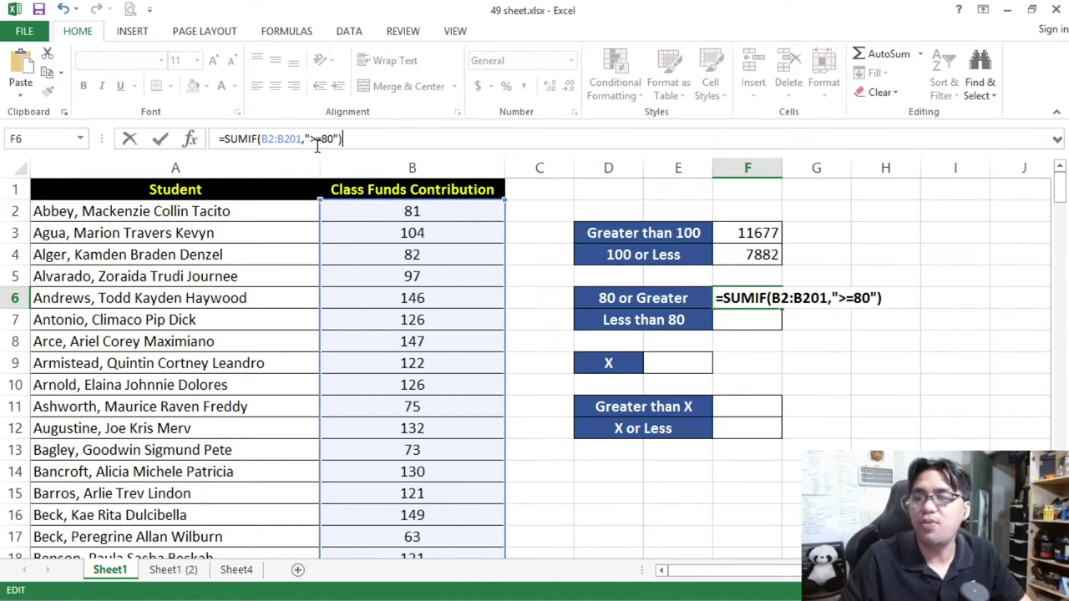
{"action": "key", "text": "Return"}
{"action": "left_click", "coordinate": [752, 302]}
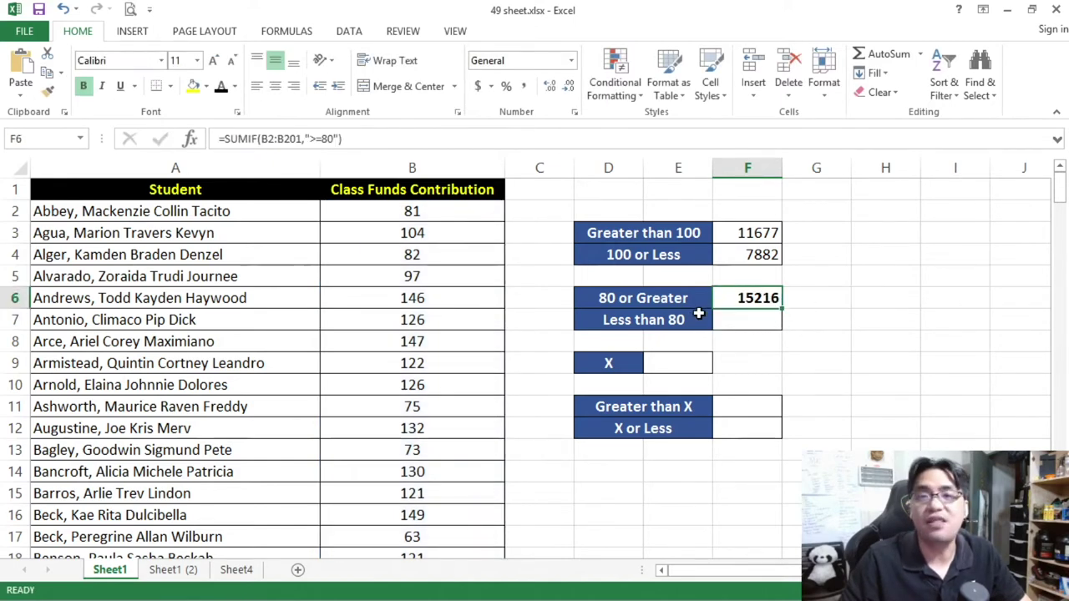
Step: Enter =SUMIF(B2:B201,"<80") in F7, giving 4343
{"action": "left_click", "coordinate": [745, 324]}
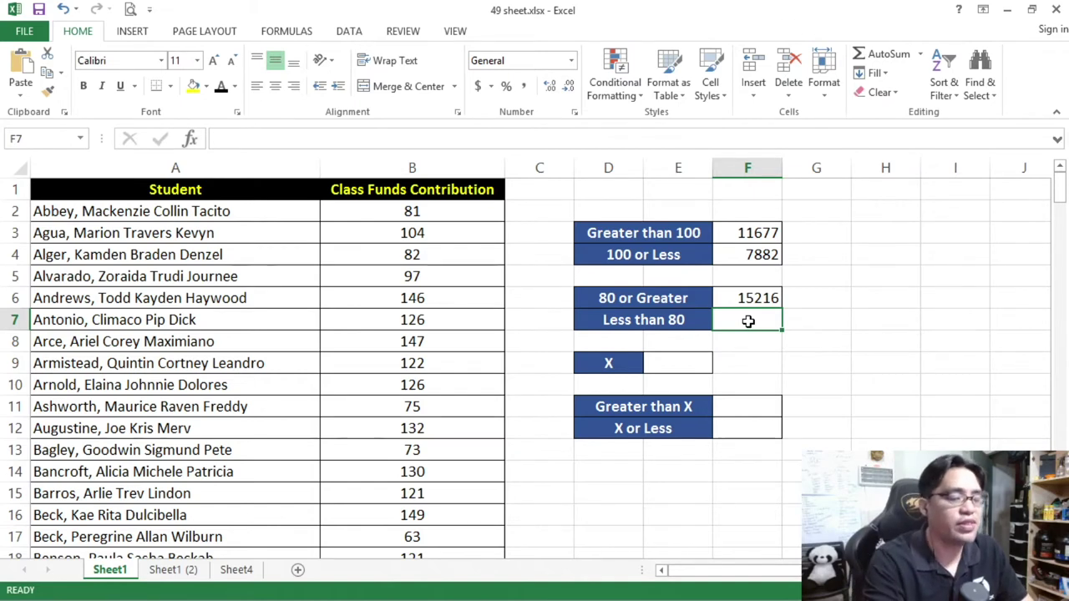
{"action": "type", "text": "=SUMIF"}
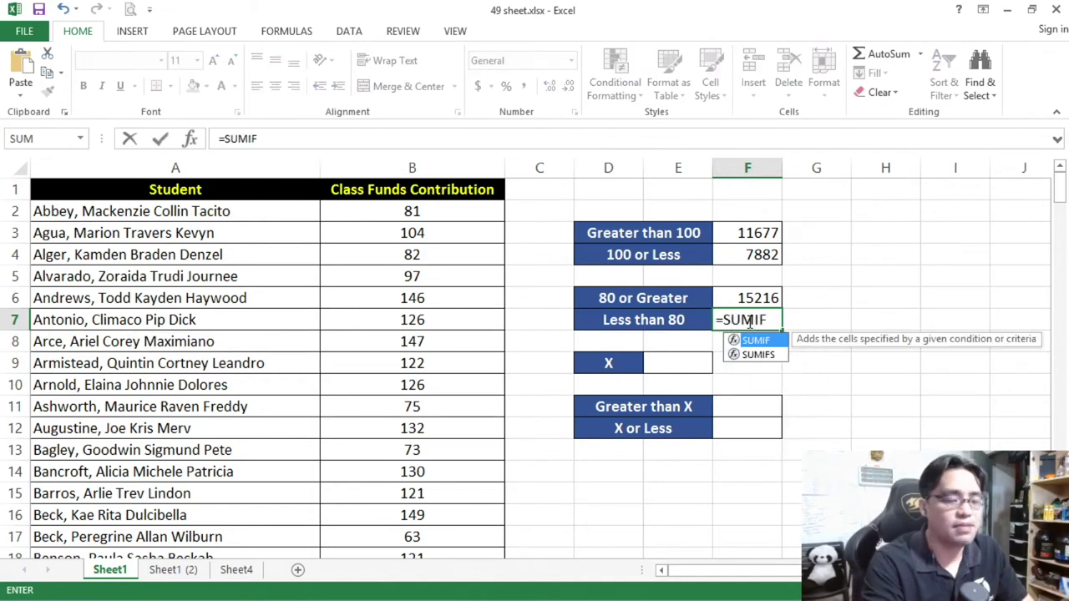
{"action": "type", "text": "("}
{"action": "left_click", "coordinate": [435, 210]}
{"action": "left_click_drag", "start_coordinate": [1059, 185], "coordinate": [1059, 192]}
{"action": "left_click", "coordinate": [359, 537], "text": "shift"}
{"action": "left_click", "coordinate": [322, 138]}
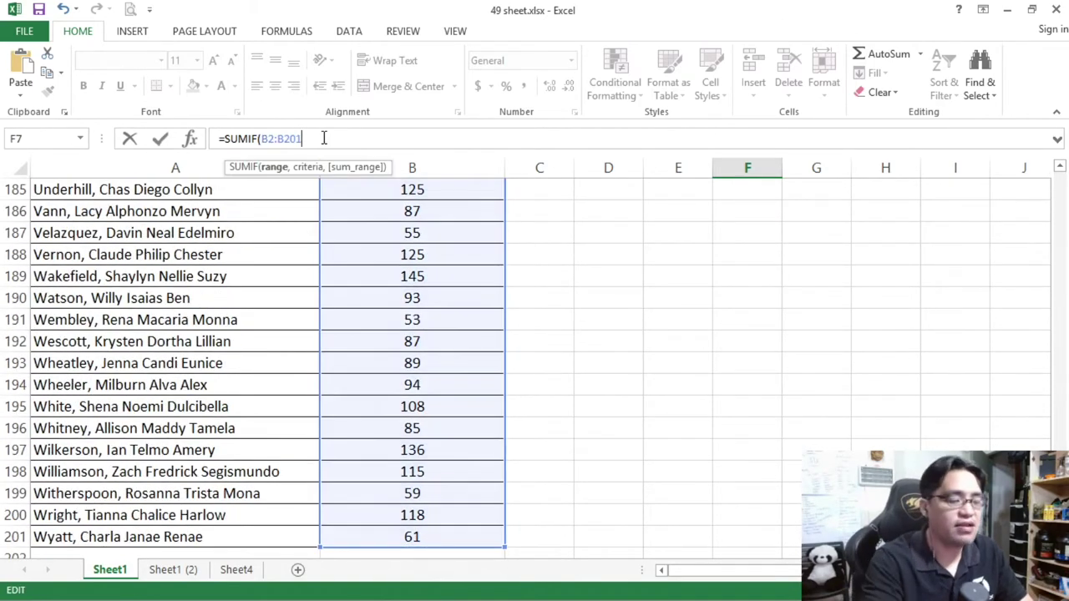
{"action": "type", "text": ",\"<8"}
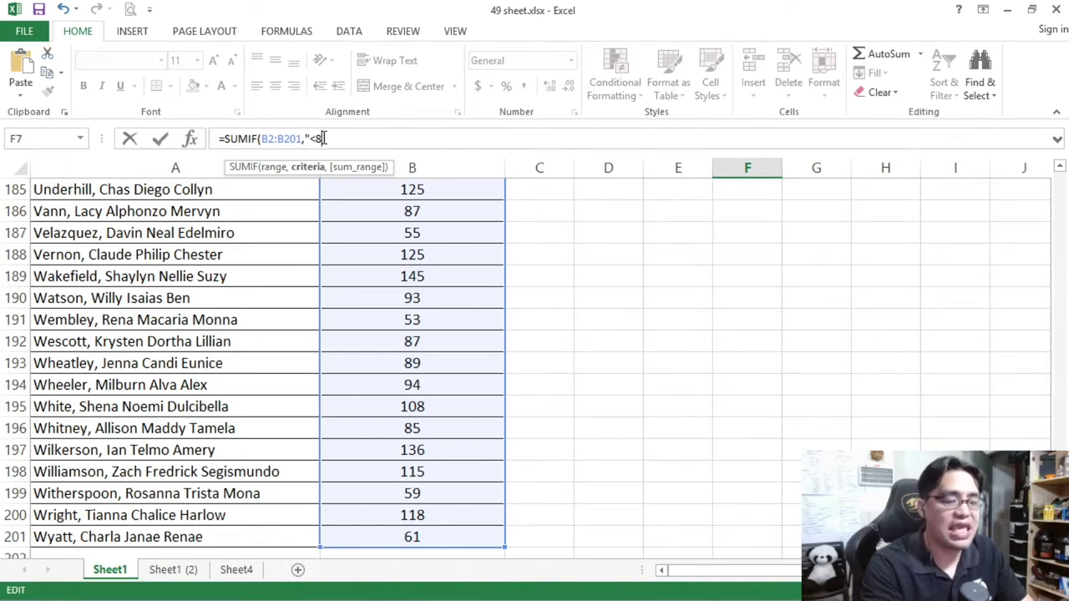
{"action": "type", "text": "0\")"}
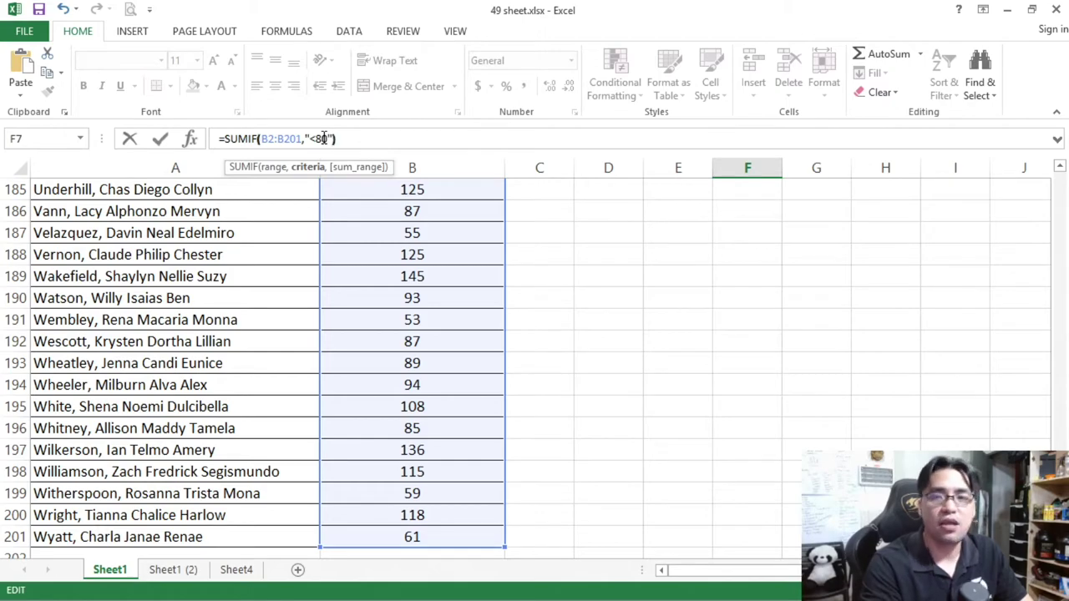
{"action": "key", "text": "Return"}
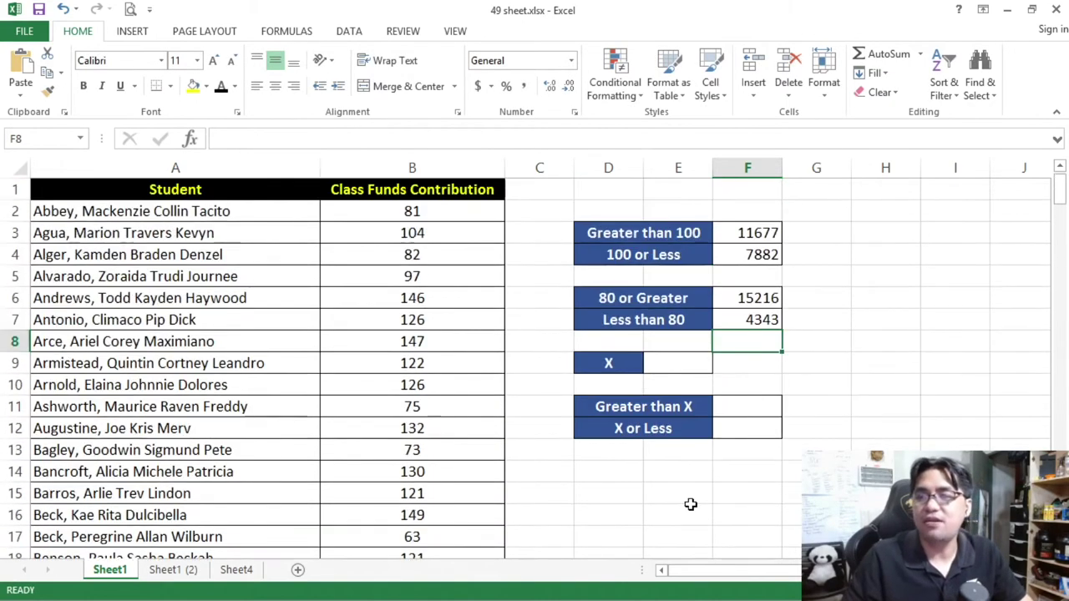
{"action": "left_click", "coordinate": [760, 323]}
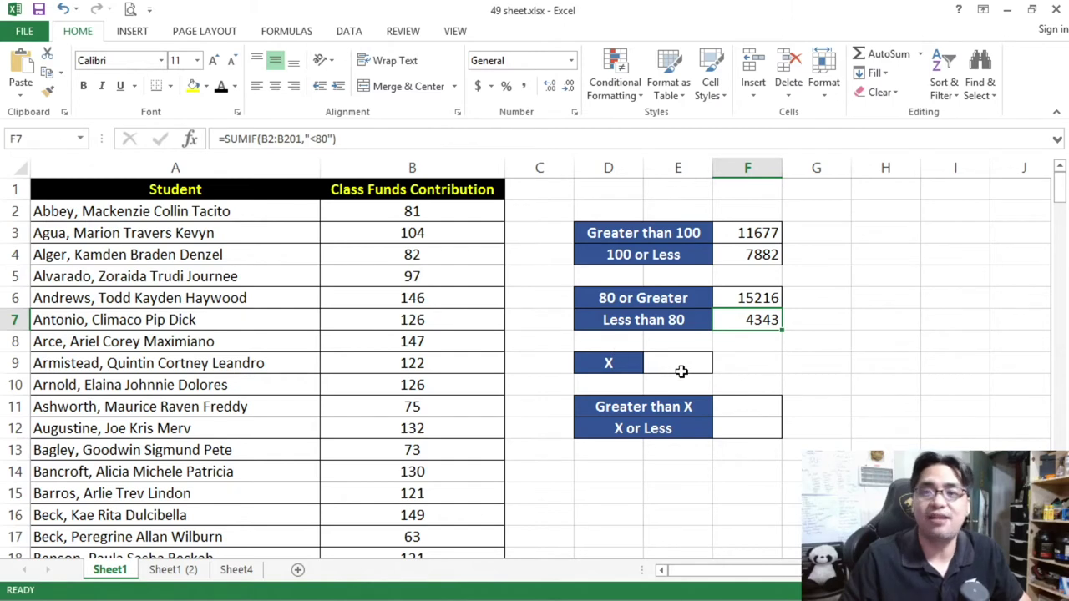
{"action": "left_click", "coordinate": [749, 408]}
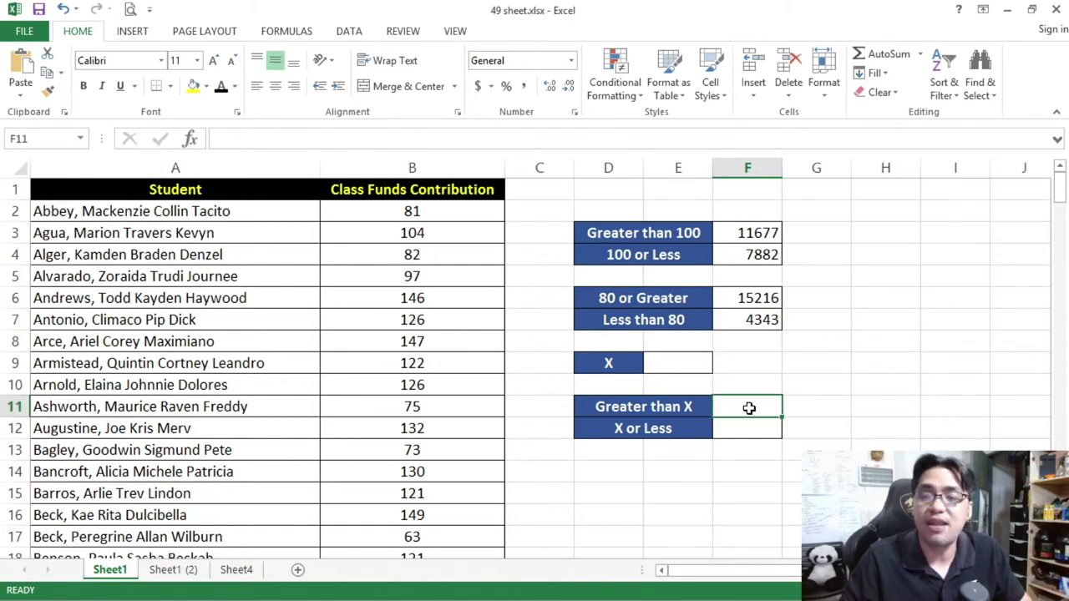
{"action": "left_click", "coordinate": [754, 426]}
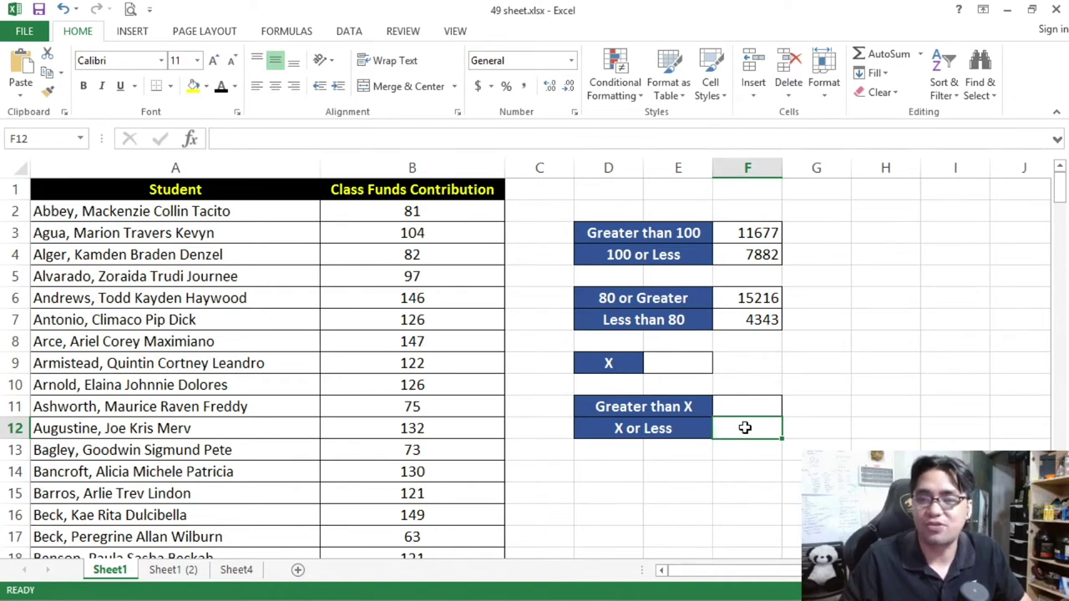
{"action": "left_click", "coordinate": [682, 364]}
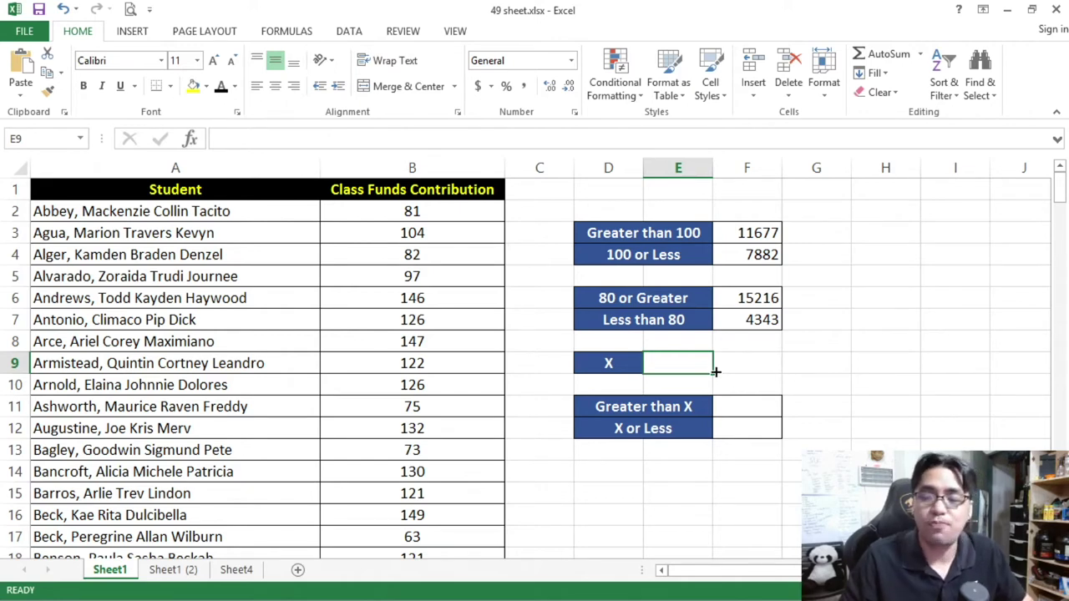
{"action": "left_click_drag", "start_coordinate": [738, 403], "coordinate": [771, 407]}
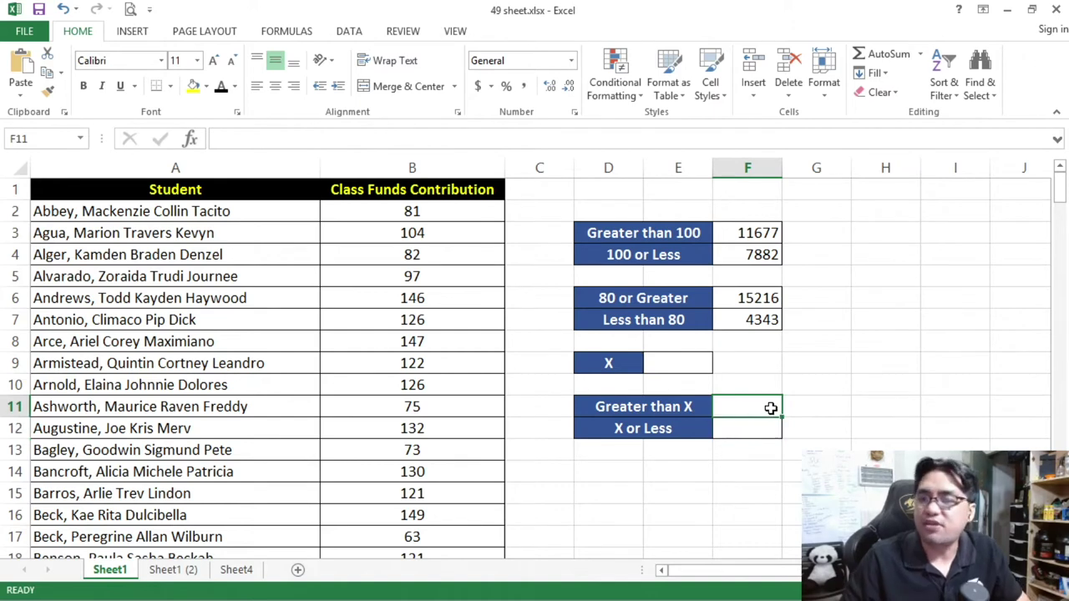
{"action": "type", "text": "=S"}
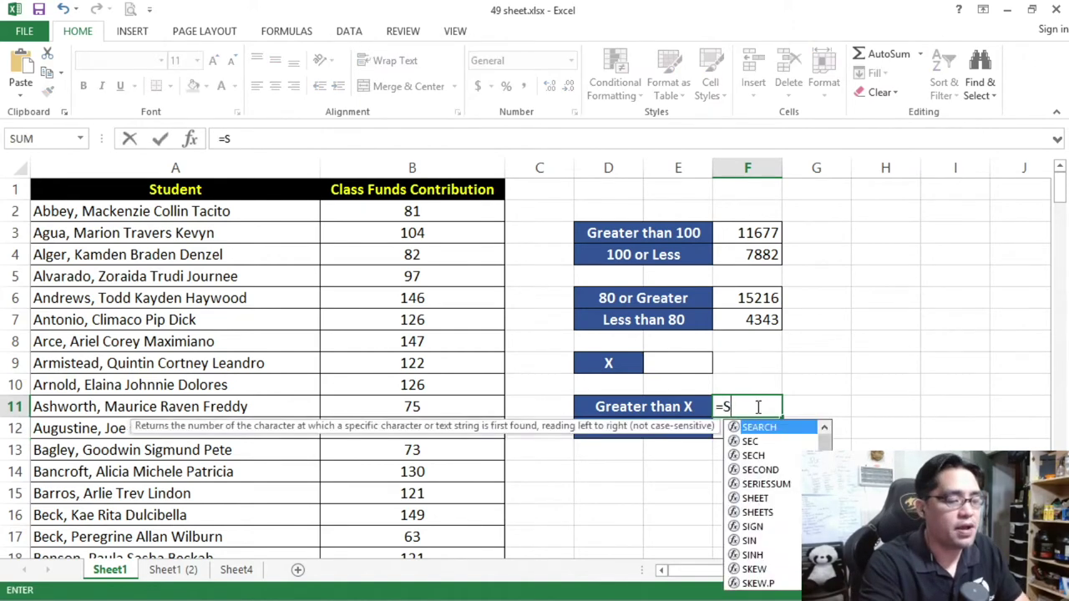
{"action": "type", "text": "UMIF("}
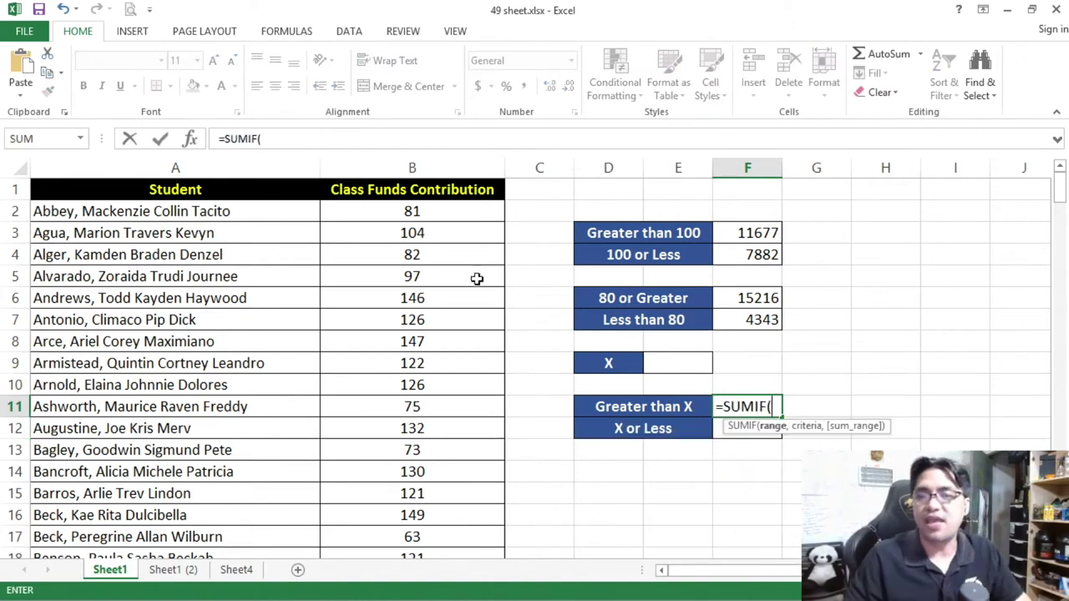
Step: Enter =SUMIF(B2:B201,">"&E9) in F11, showing 0 while X is blank
{"action": "left_click", "coordinate": [415, 211]}
{"action": "left_click_drag", "start_coordinate": [1058, 181], "coordinate": [1059, 194]}
{"action": "left_click", "coordinate": [462, 535], "text": "shift"}
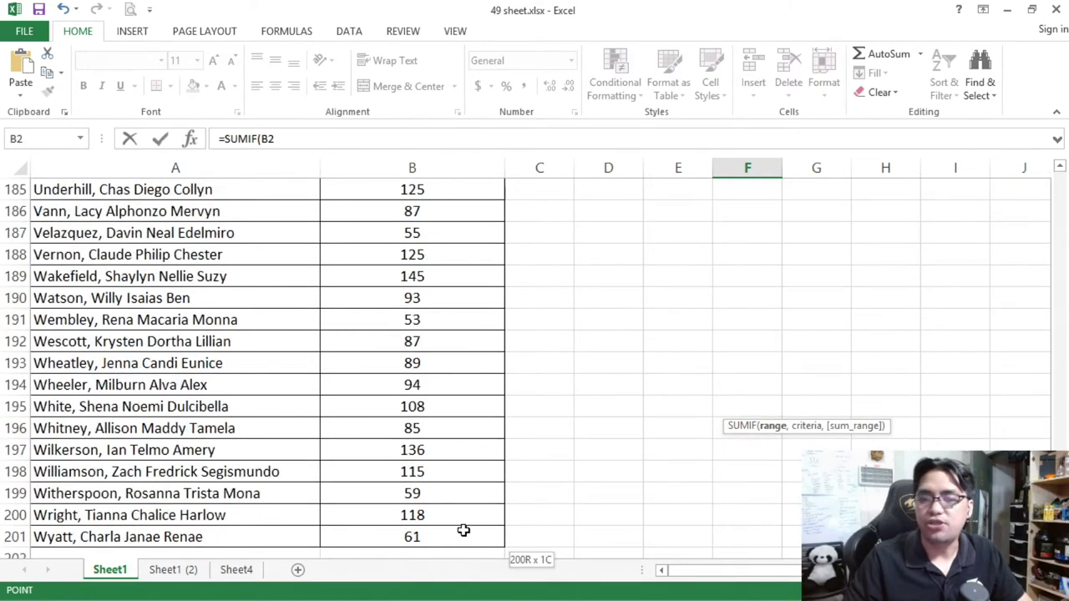
{"action": "left_click", "coordinate": [311, 141]}
{"action": "type", "text": ","}
{"action": "left_click_drag", "start_coordinate": [1059, 194], "coordinate": [1058, 178]}
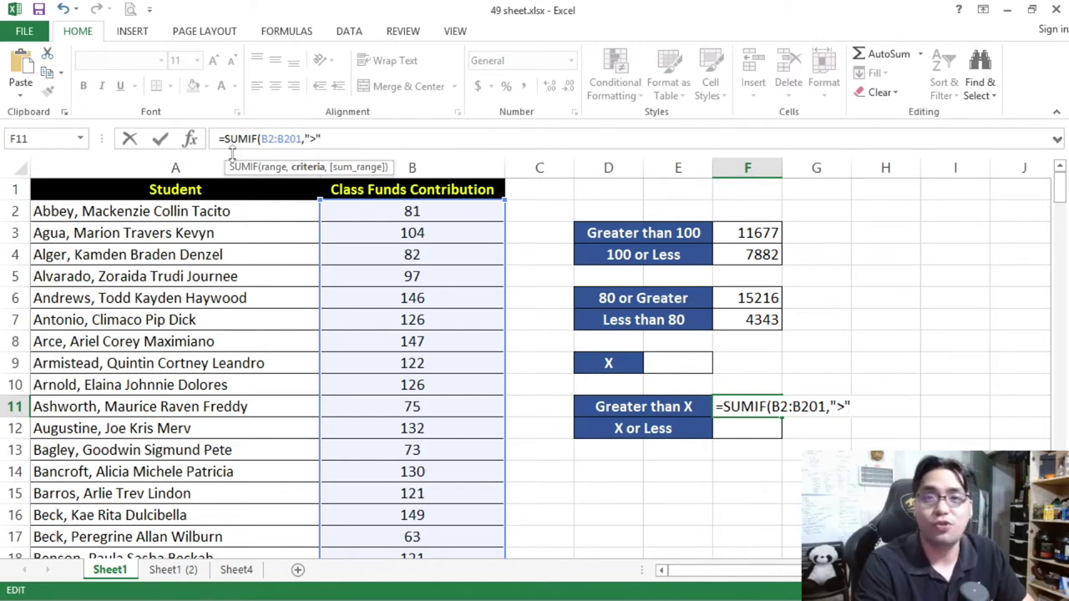
{"action": "type", "text": "&"}
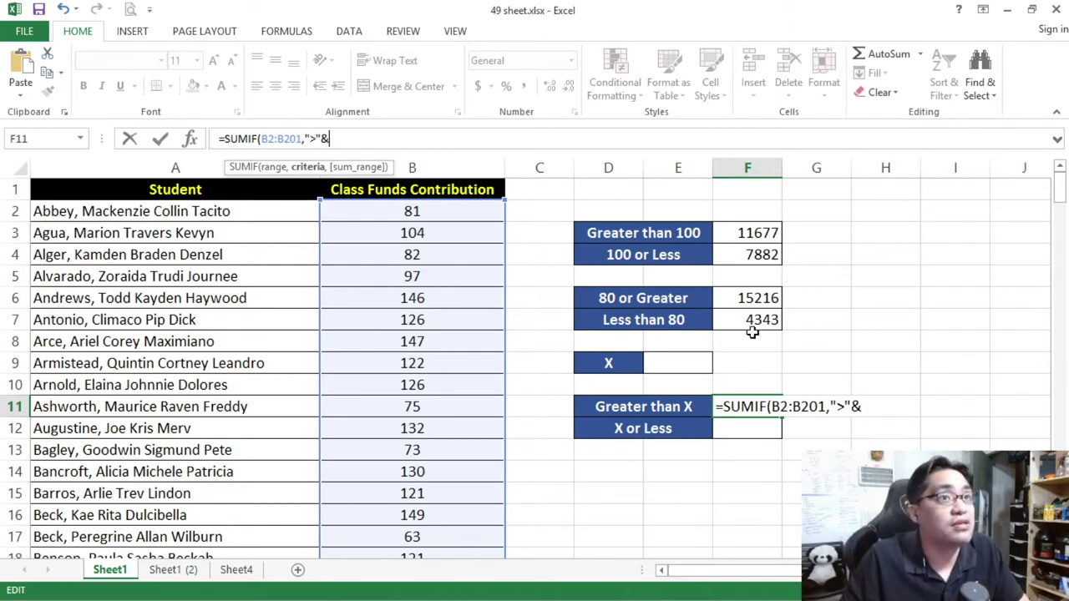
{"action": "left_click", "coordinate": [865, 407]}
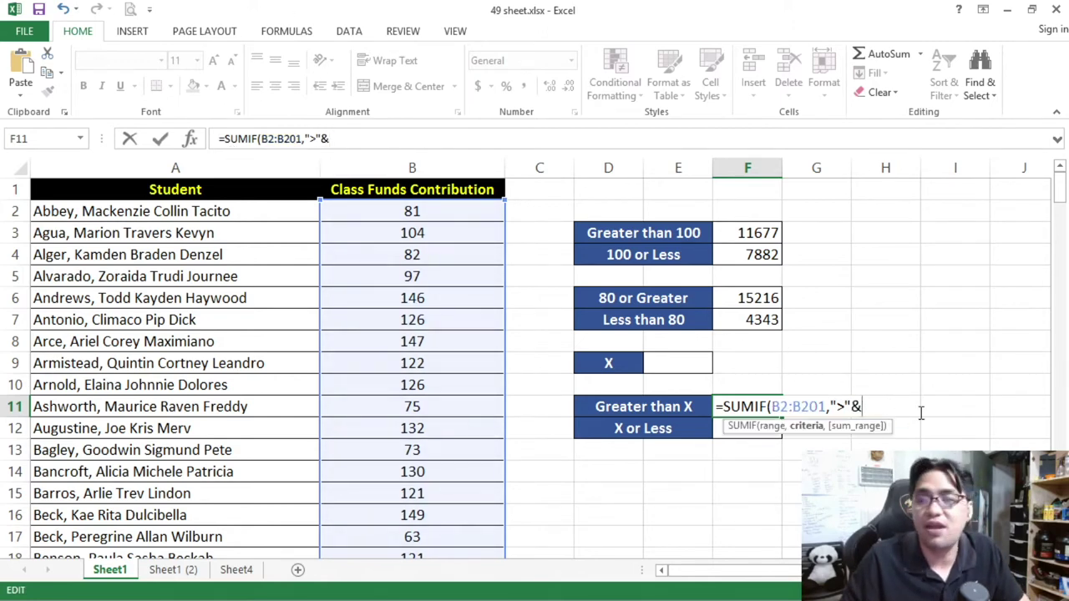
{"action": "left_click", "coordinate": [689, 365]}
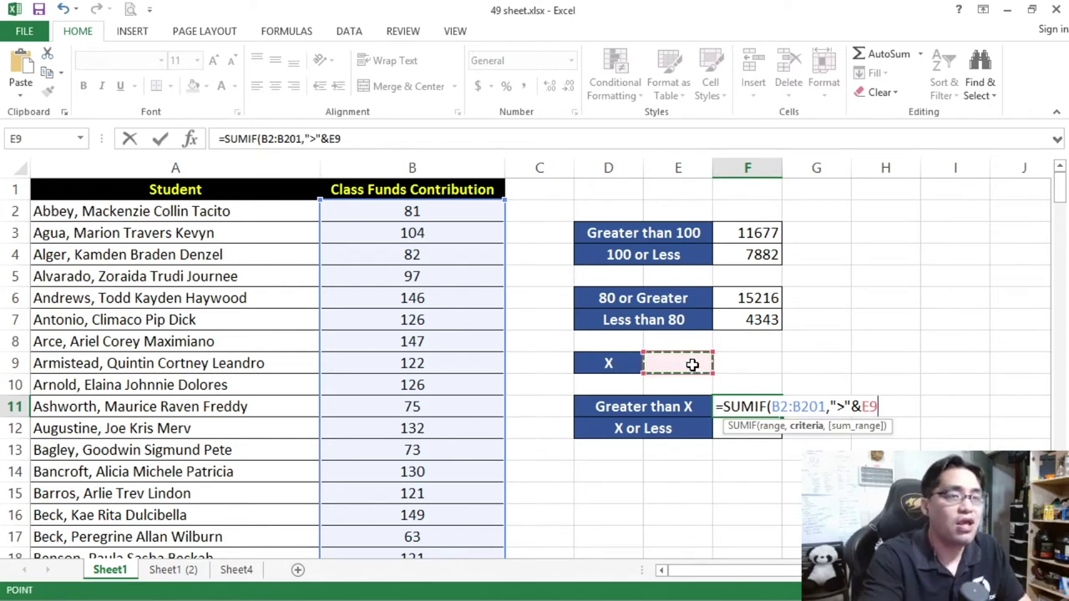
{"action": "type", "text": ")"}
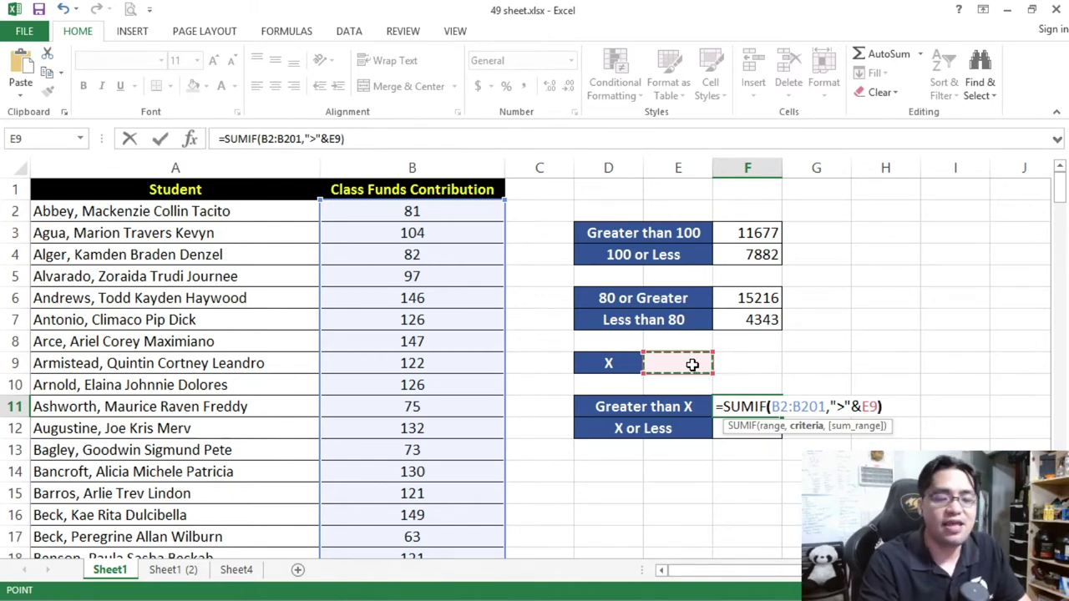
{"action": "key", "text": "Return"}
{"action": "left_click", "coordinate": [747, 407]}
{"action": "left_click", "coordinate": [754, 426]}
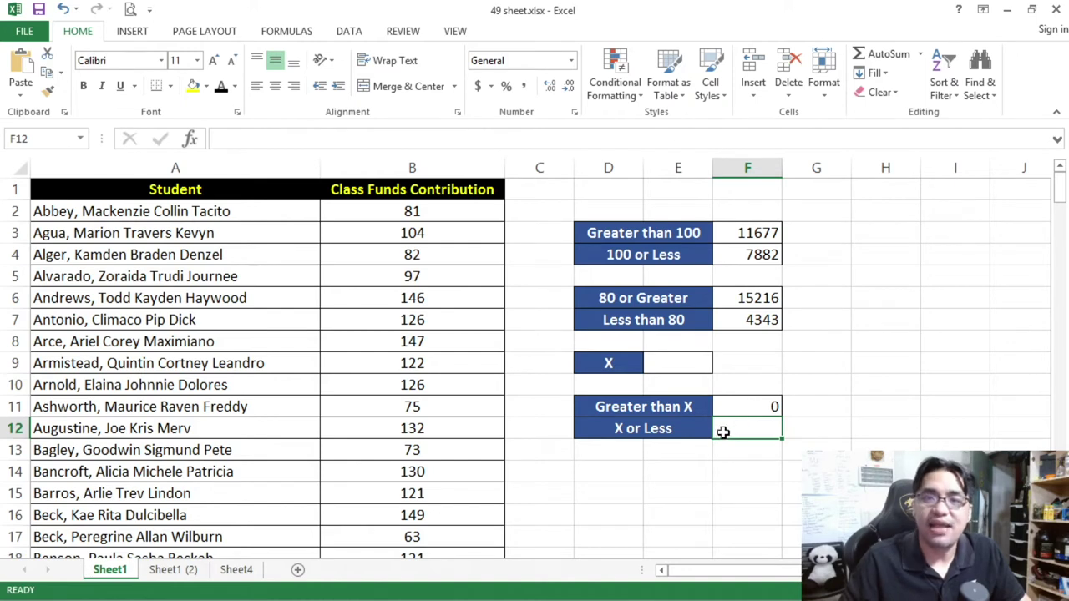
Step: Enter =SUMIF(B2:B201,"<="&E9) in F12 for the X or Less total
{"action": "left_click", "coordinate": [693, 369]}
{"action": "left_click", "coordinate": [732, 429]}
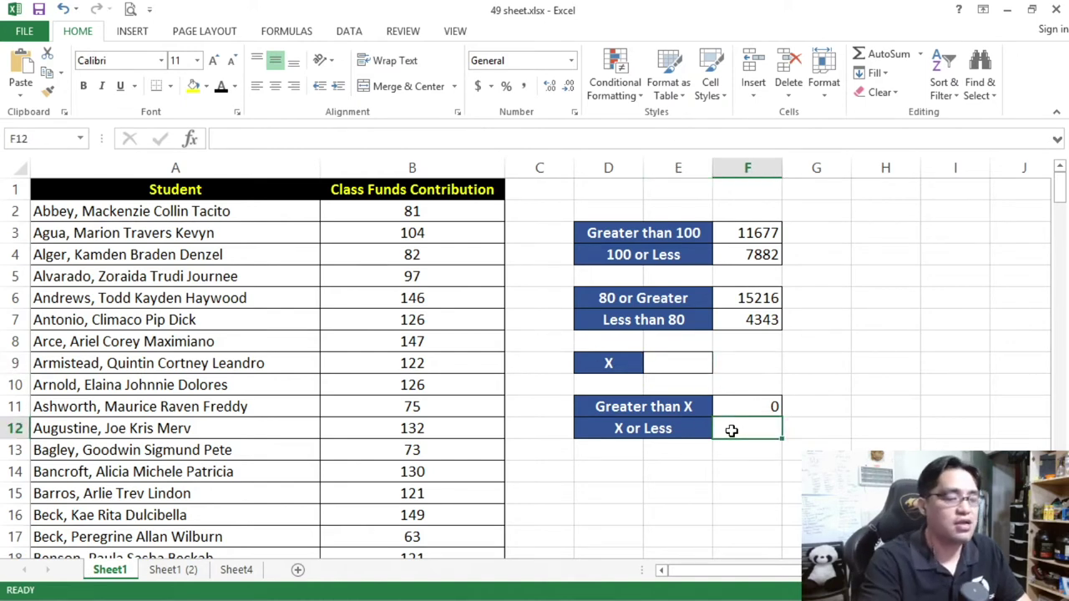
{"action": "type", "text": "=SUMIF("}
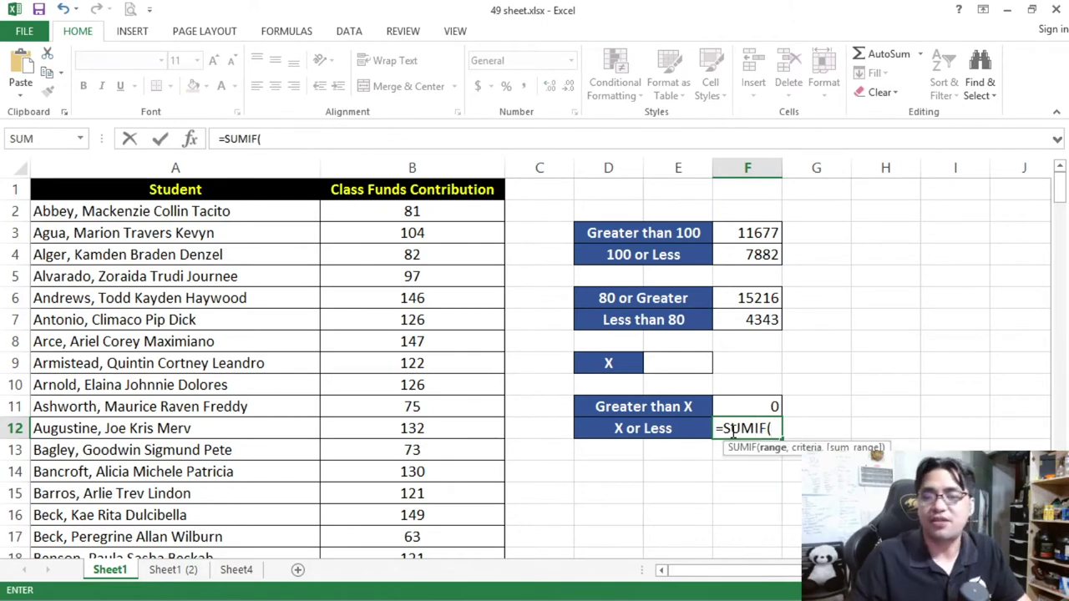
{"action": "left_click", "coordinate": [382, 211]}
{"action": "left_click_drag", "start_coordinate": [1058, 203], "coordinate": [1057, 502]}
{"action": "scroll", "coordinate": [577, 543], "scroll_direction": "down", "scroll_amount": 4}
{"action": "left_click", "coordinate": [402, 302], "text": "shift"}
{"action": "left_click", "coordinate": [297, 138]}
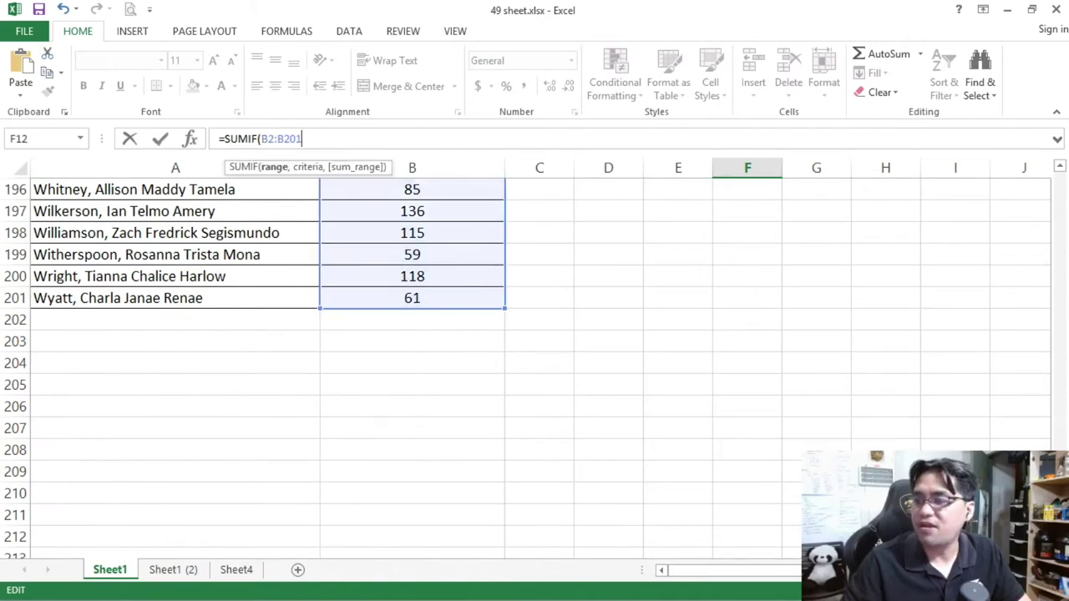
{"action": "left_click_drag", "start_coordinate": [1067, 334], "coordinate": [1054, 172]}
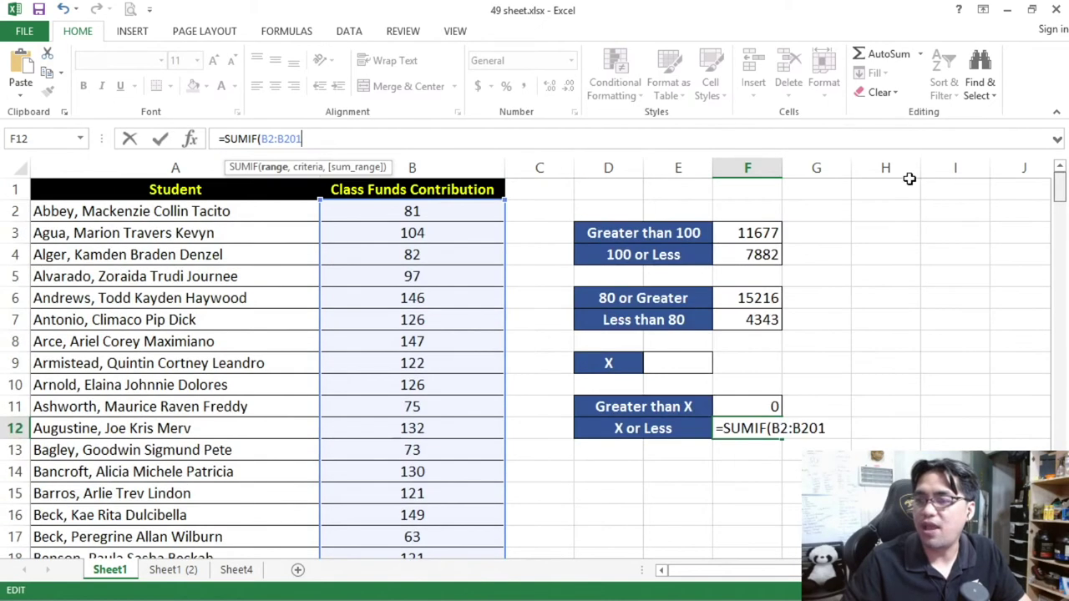
{"action": "type", "text": ",\"<="}
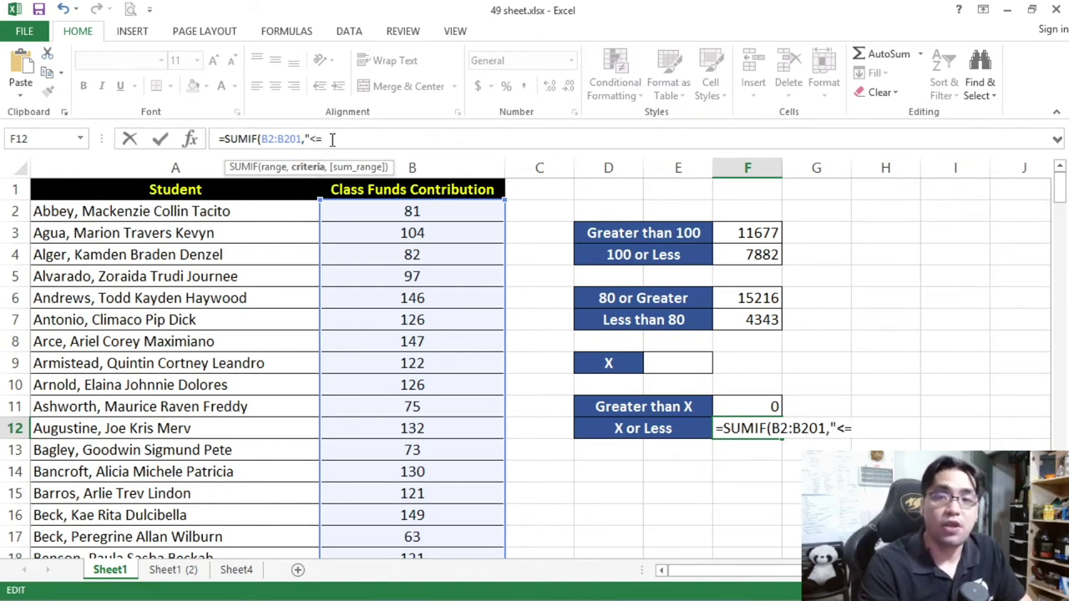
{"action": "type", "text": "\"&"}
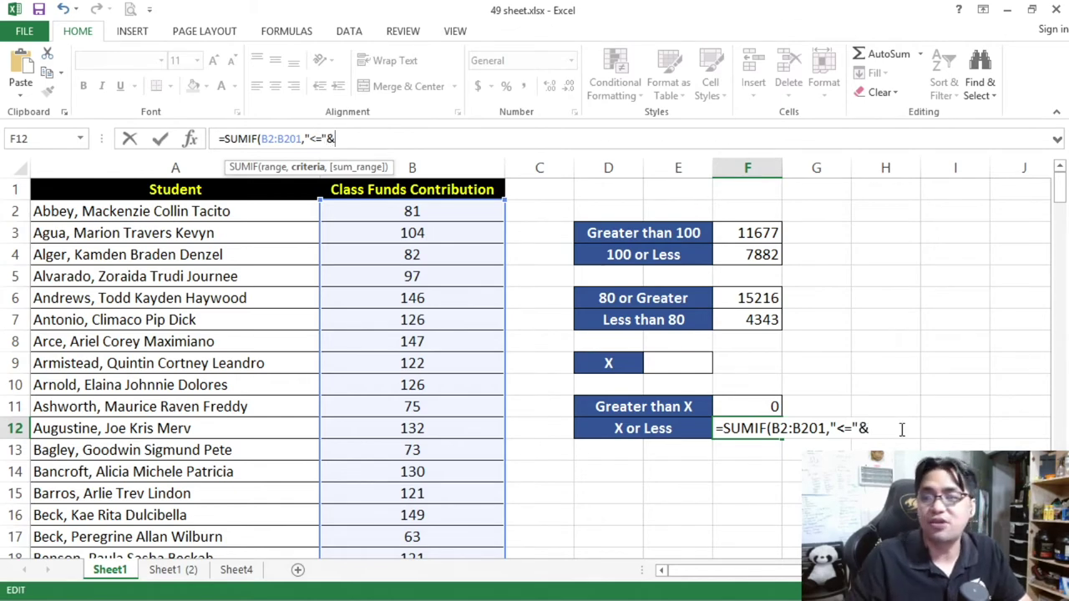
{"action": "left_click", "coordinate": [873, 429]}
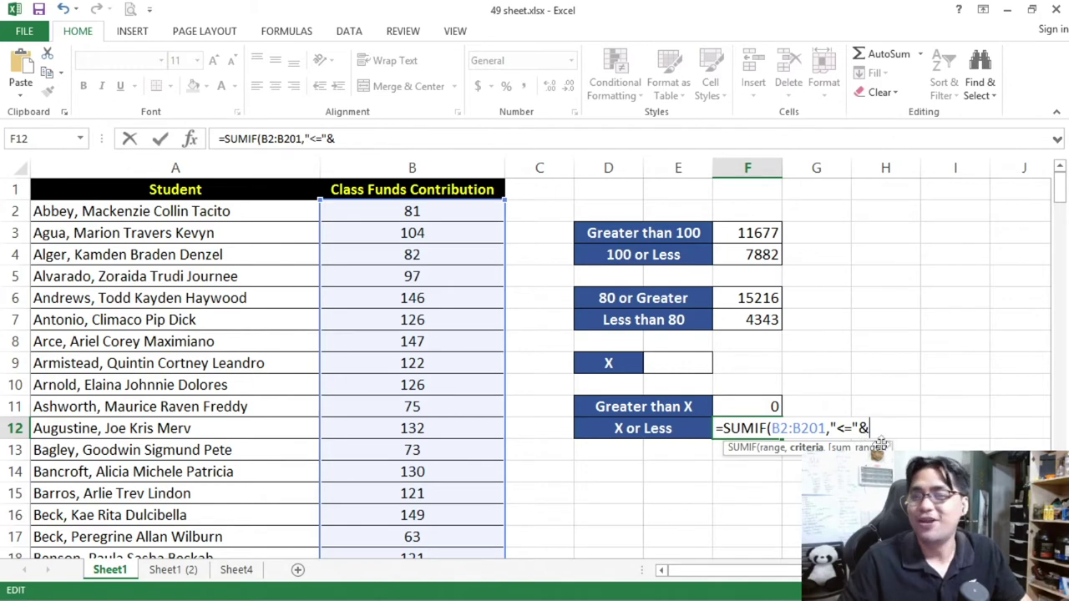
{"action": "left_click", "coordinate": [686, 362]}
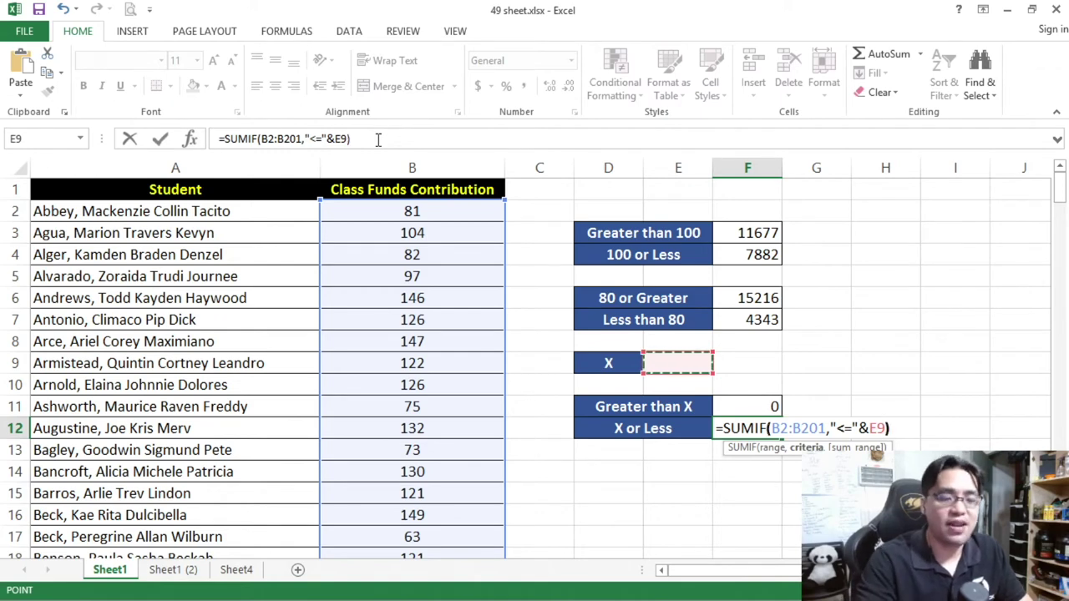
{"action": "type", "text": ")"}
{"action": "key", "text": "Return"}
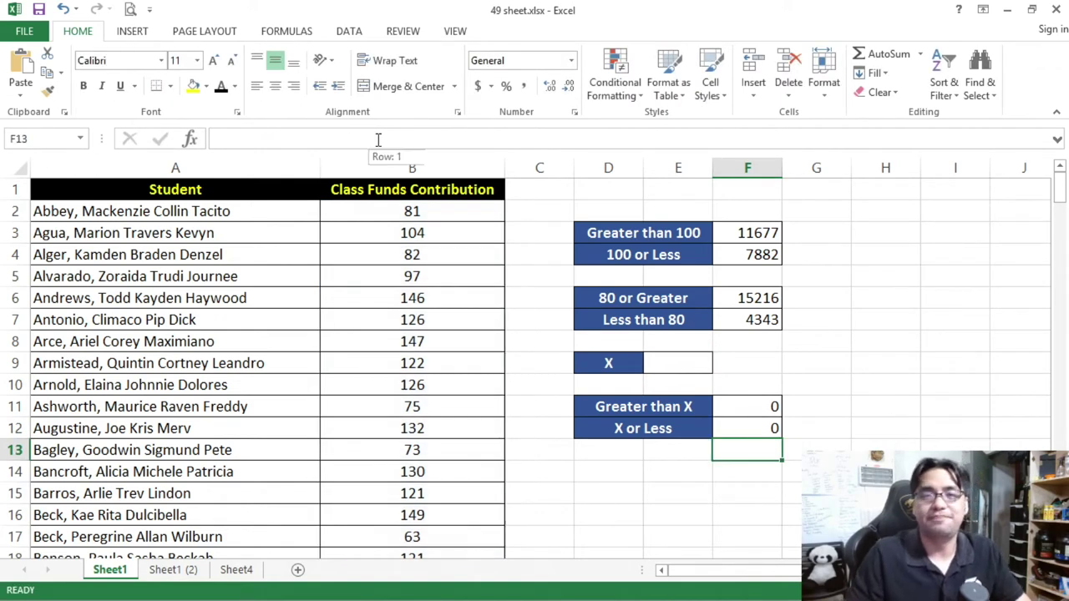
Step: Compare the Greater than X and X or Less formulas in F11 and F12
{"action": "left_click", "coordinate": [765, 407]}
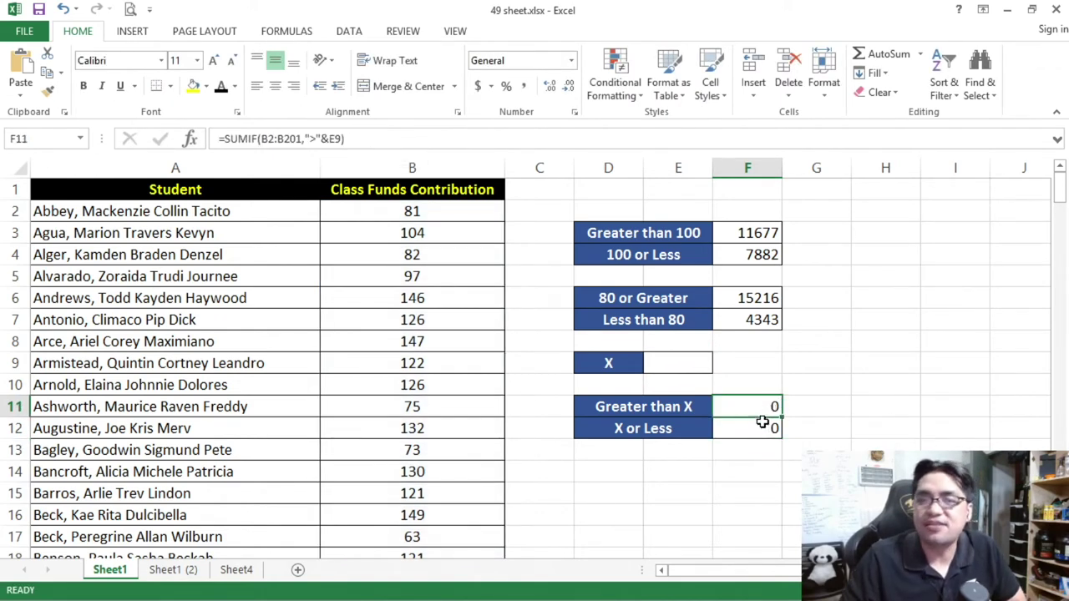
{"action": "left_click", "coordinate": [756, 429]}
{"action": "left_click", "coordinate": [747, 406]}
{"action": "left_click", "coordinate": [756, 428]}
{"action": "left_click", "coordinate": [746, 405]}
Step: Set X in E9 to 100 and check both result rows recalculate
{"action": "left_click", "coordinate": [692, 364]}
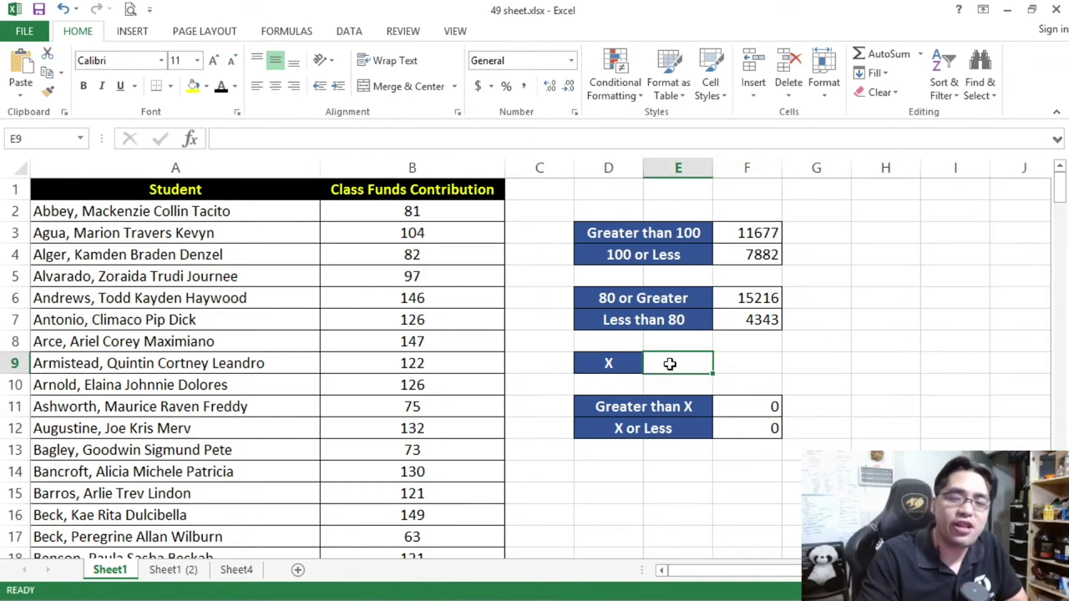
{"action": "type", "text": "100"}
{"action": "key", "text": "Return"}
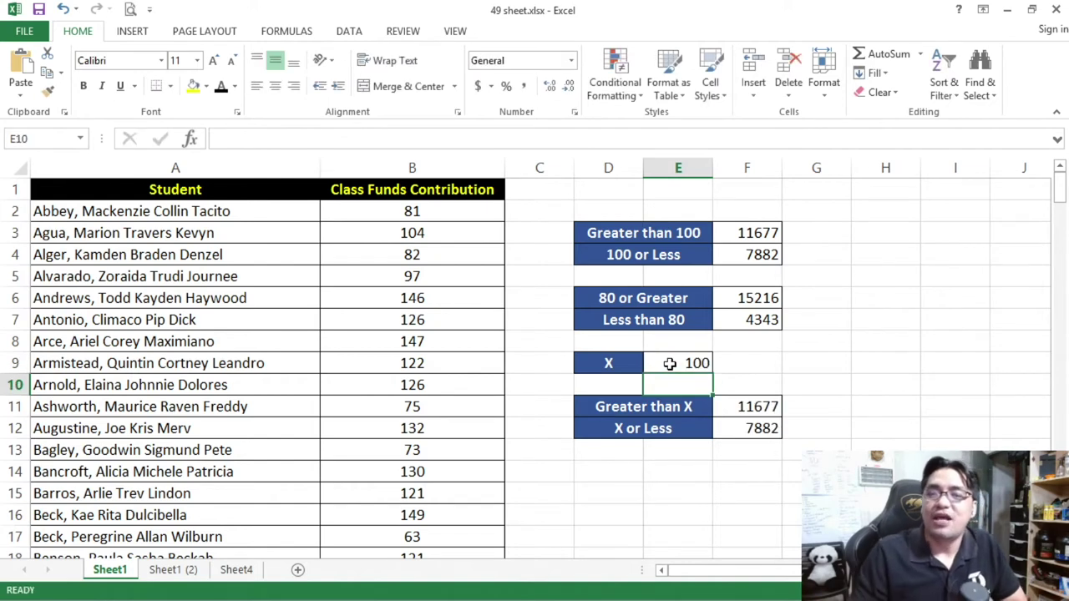
{"action": "left_click_drag", "start_coordinate": [684, 408], "coordinate": [733, 407]}
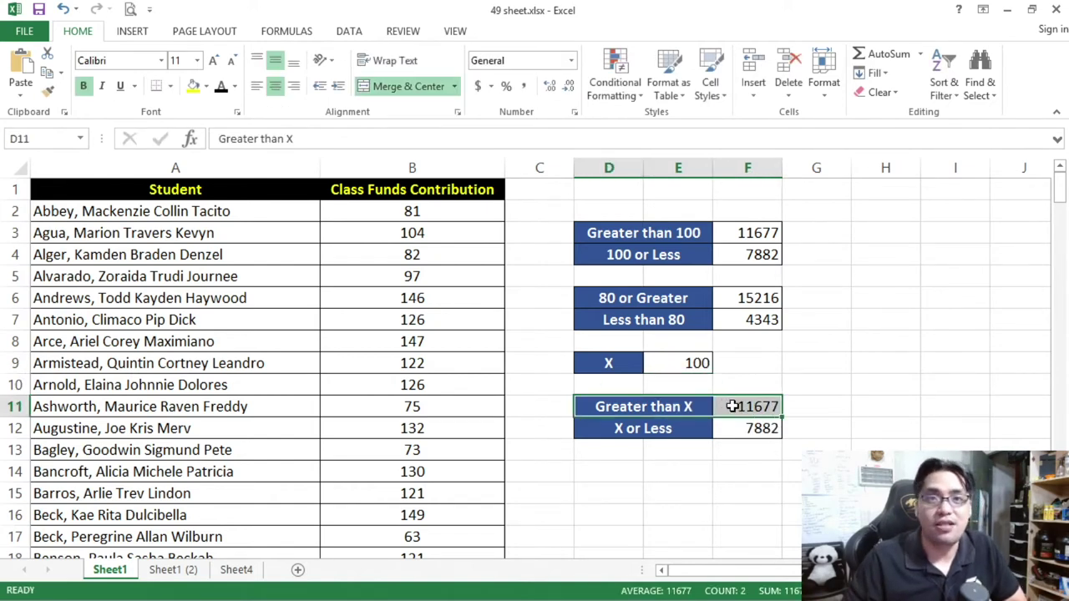
{"action": "left_click_drag", "start_coordinate": [677, 428], "coordinate": [723, 428]}
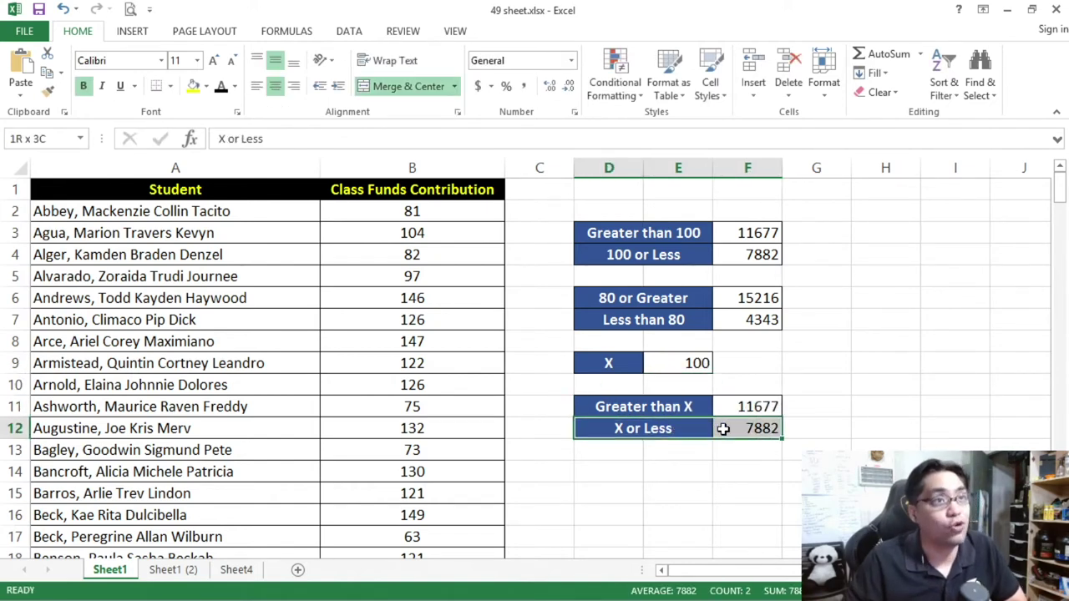
Step: Change X to 75 and check the two recalculated totals
{"action": "left_click", "coordinate": [675, 363]}
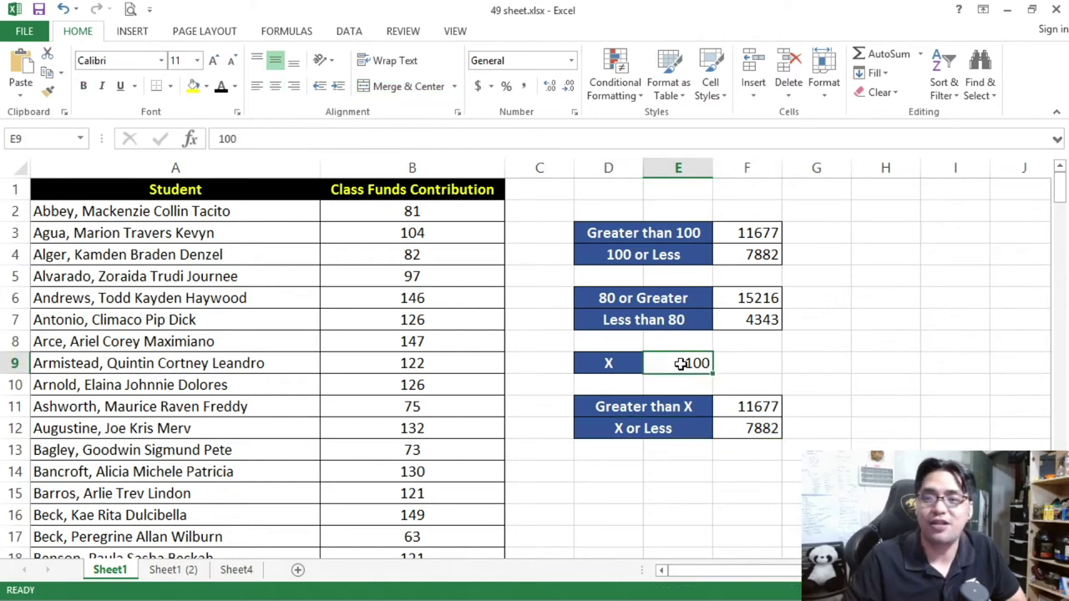
{"action": "type", "text": "75"}
{"action": "key", "text": "Return"}
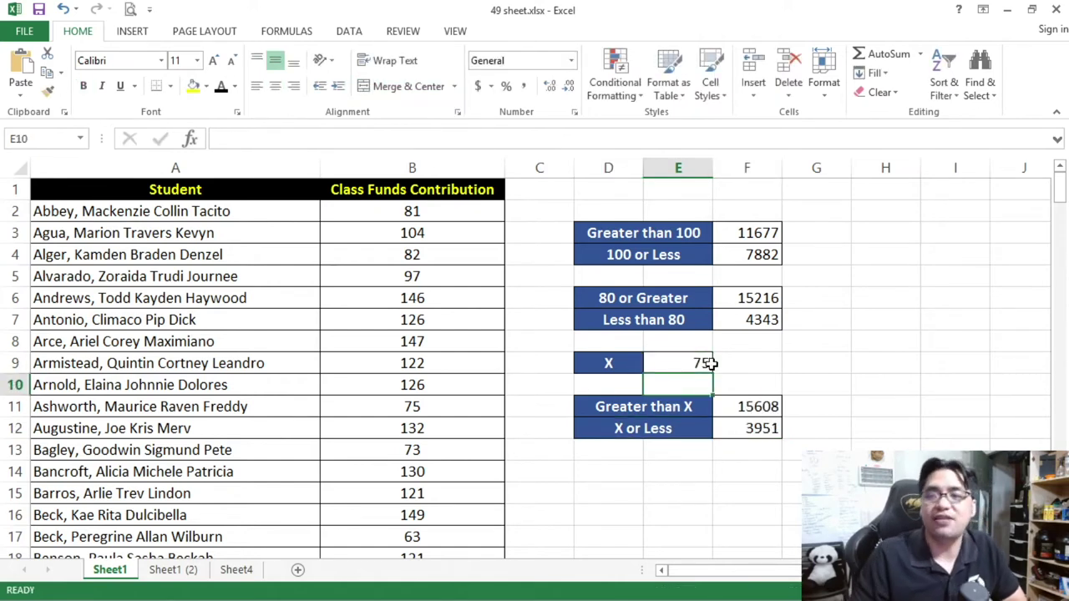
{"action": "left_click_drag", "start_coordinate": [751, 407], "coordinate": [759, 426]}
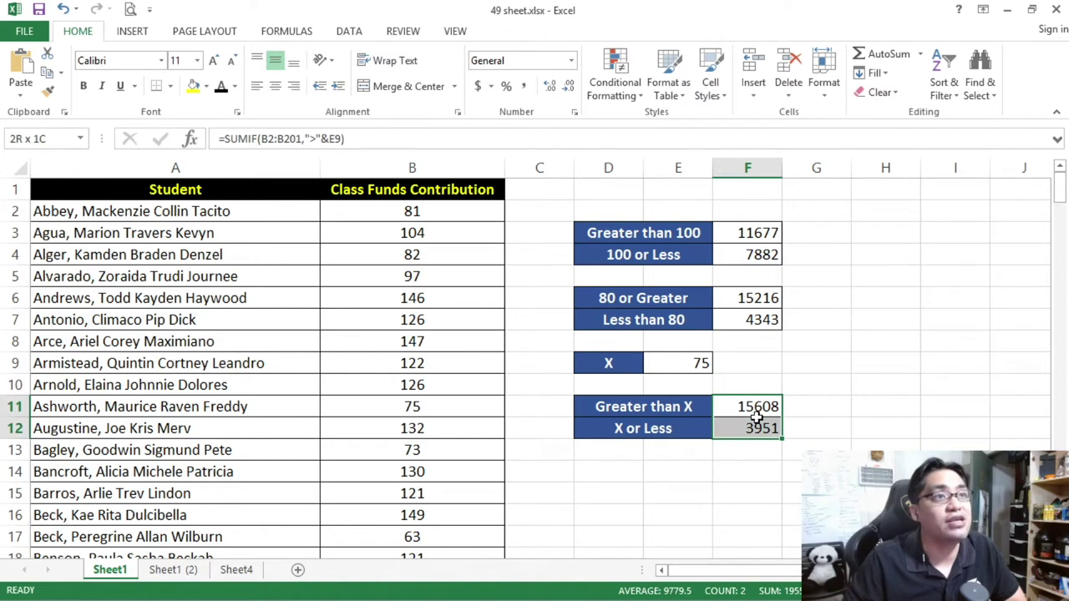
Step: Set X to 95 so the totals read 12462 and 7097
{"action": "left_click", "coordinate": [700, 362]}
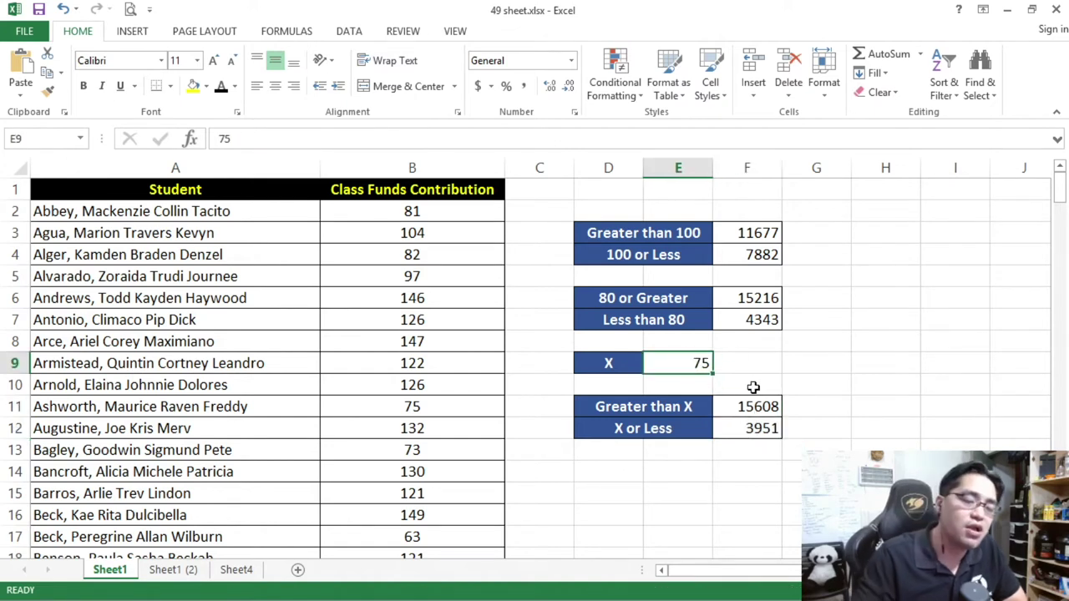
{"action": "type", "text": "95"}
{"action": "key", "text": "Return"}
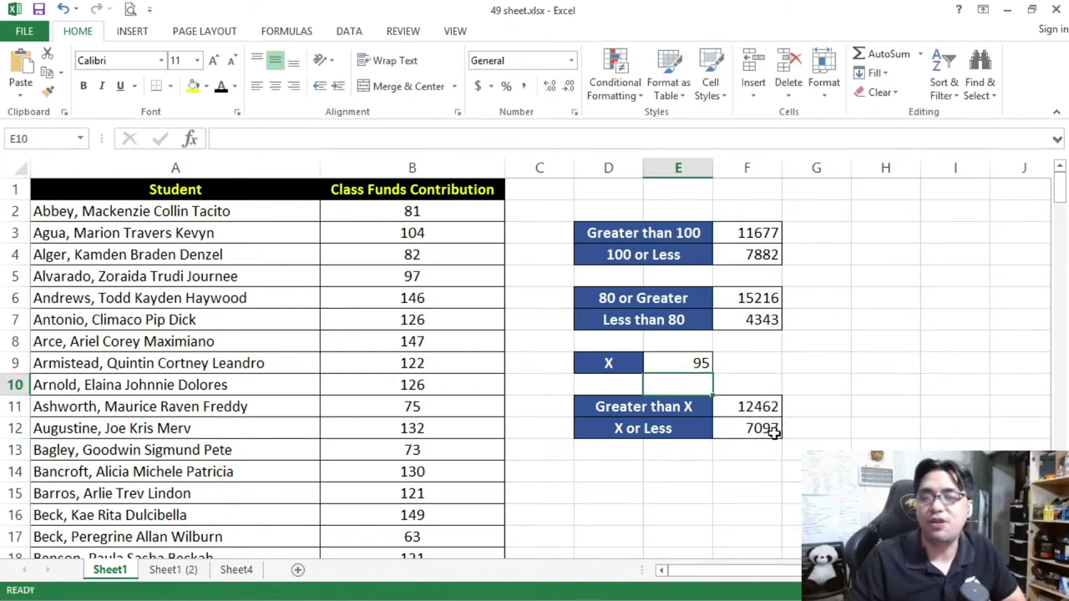
{"action": "left_click", "coordinate": [751, 407]}
{"action": "left_click_drag", "start_coordinate": [751, 410], "coordinate": [752, 428]}
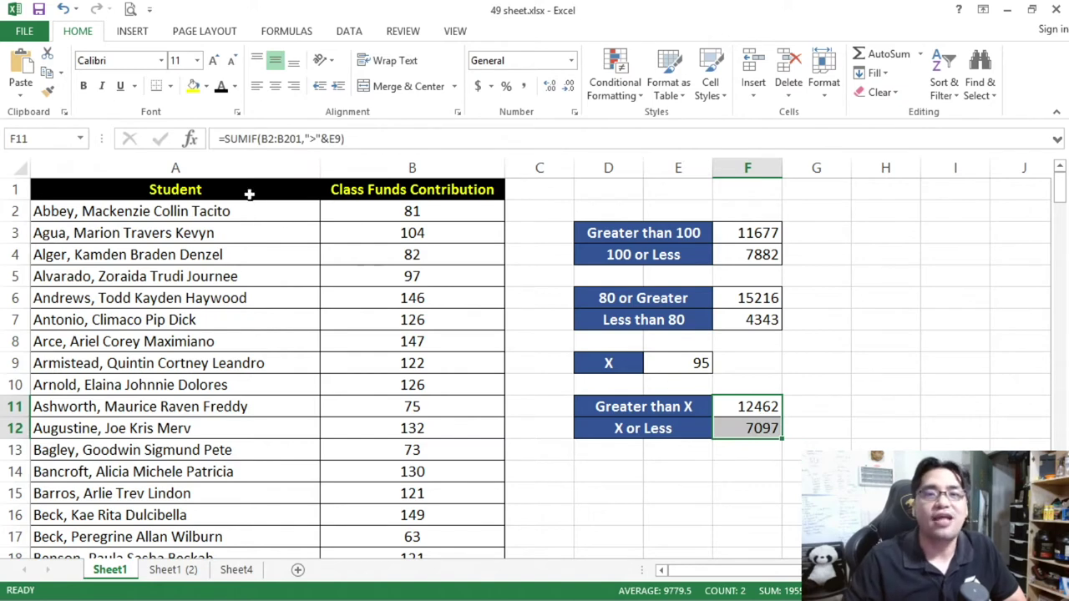
{"action": "left_click", "coordinate": [249, 193]}
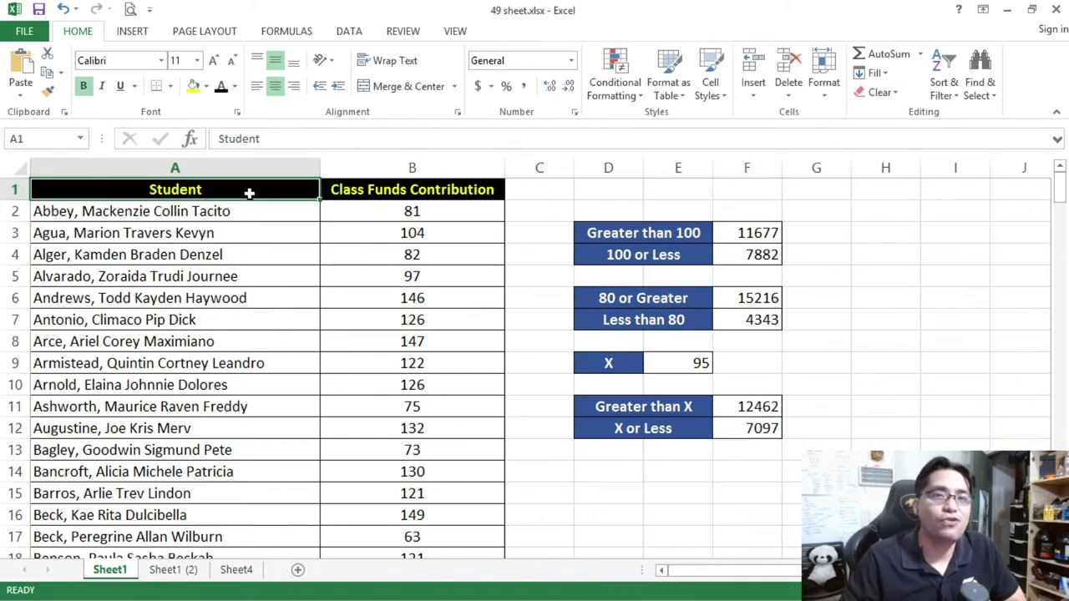
{"action": "left_click", "coordinate": [394, 211]}
{"action": "mouse_move", "coordinate": [1062, 177]}
{"action": "left_mouse_down"}
{"action": "mouse_move", "coordinate": [1063, 202]}
{"action": "mouse_move", "coordinate": [1063, 178]}
{"action": "left_mouse_up"}
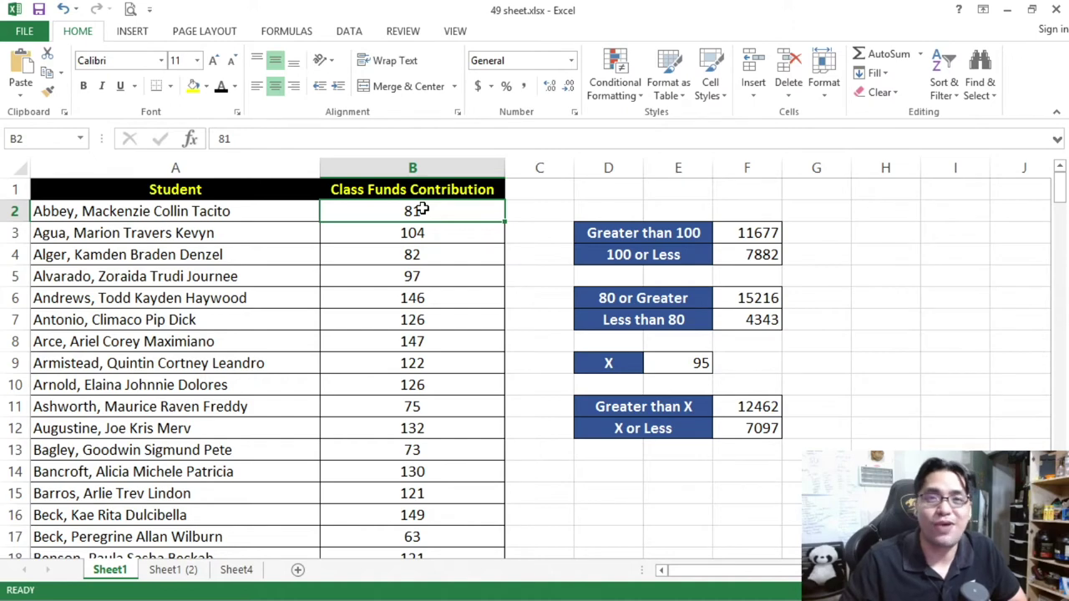
Step: Move to the Sheet1 (2) grades sheet and review the student grades column
{"action": "key", "text": "ctrl+Page_Down"}
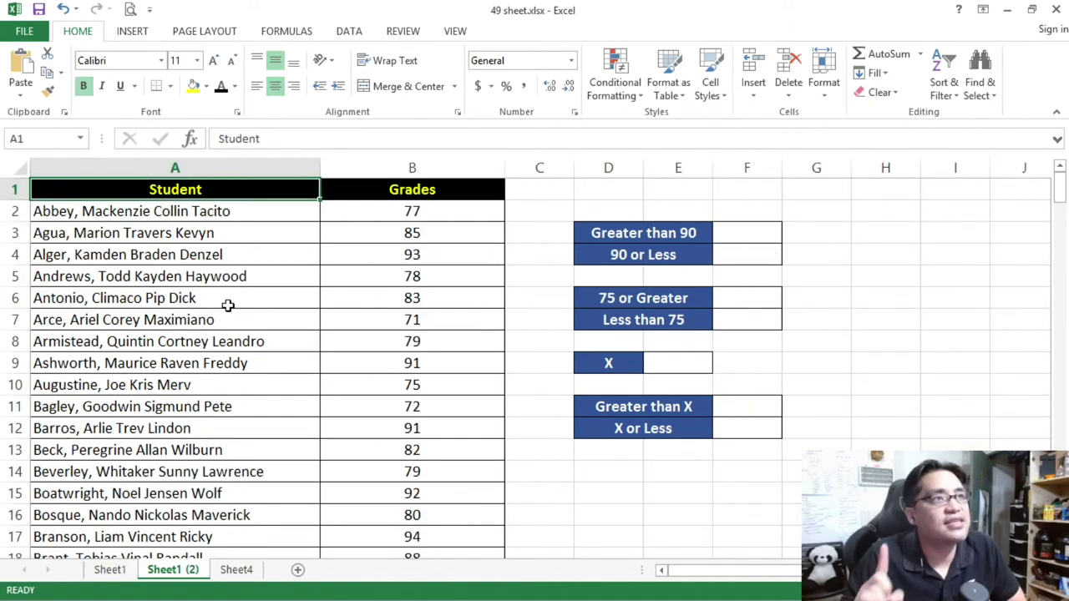
{"action": "left_click", "coordinate": [196, 224]}
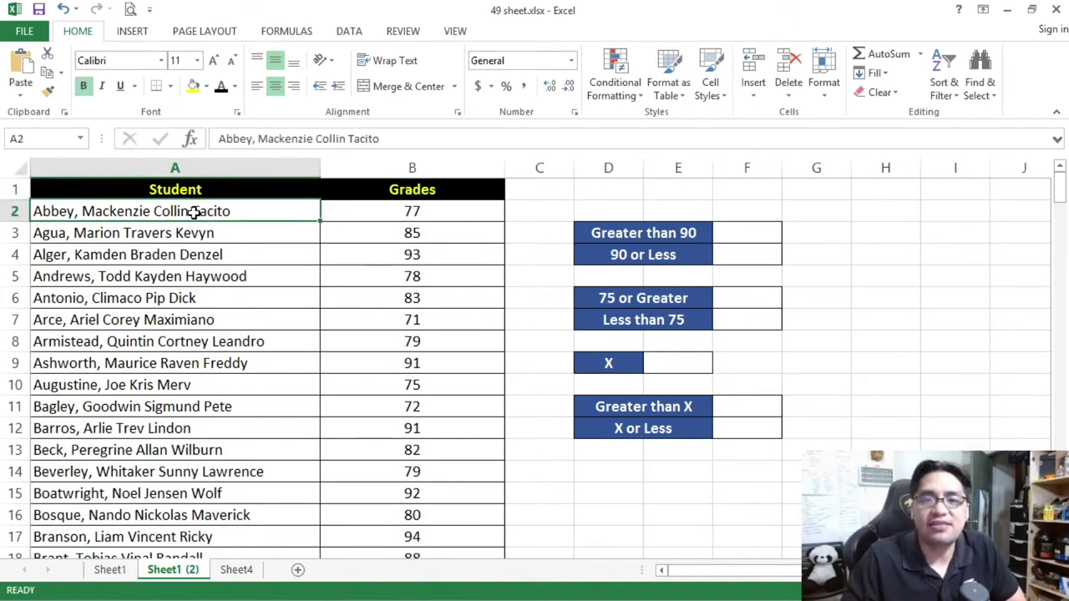
{"action": "scroll", "coordinate": [213, 232], "scroll_direction": "down", "scroll_amount": 5}
{"action": "left_click_drag", "start_coordinate": [1059, 216], "coordinate": [1058, 186]}
{"action": "left_click", "coordinate": [447, 211]}
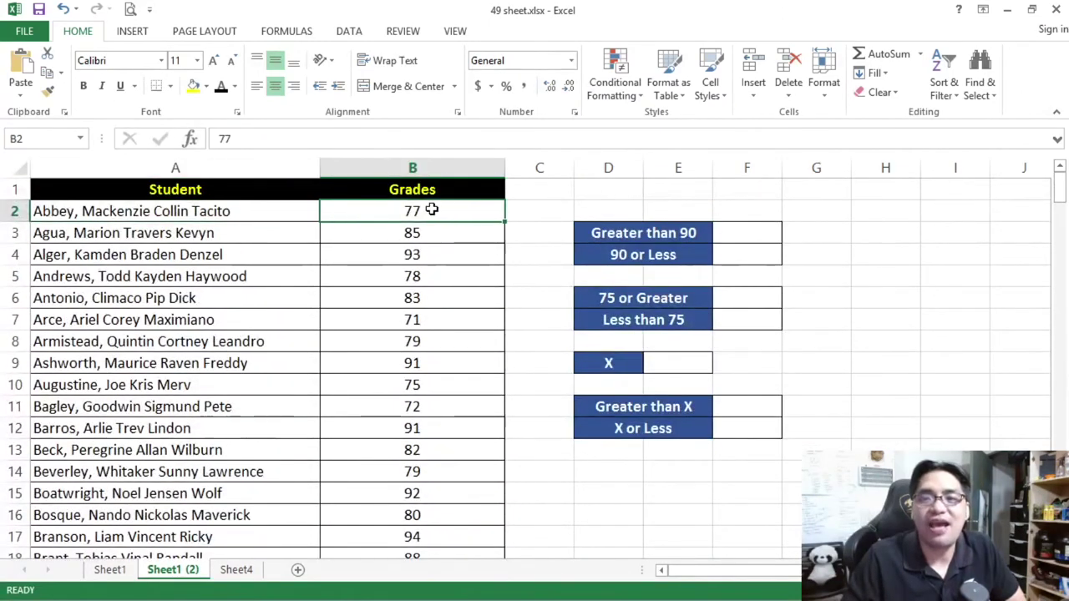
{"action": "scroll", "coordinate": [468, 223], "scroll_direction": "down", "scroll_amount": 1}
{"action": "scroll", "coordinate": [467, 223], "scroll_direction": "up", "scroll_amount": 1}
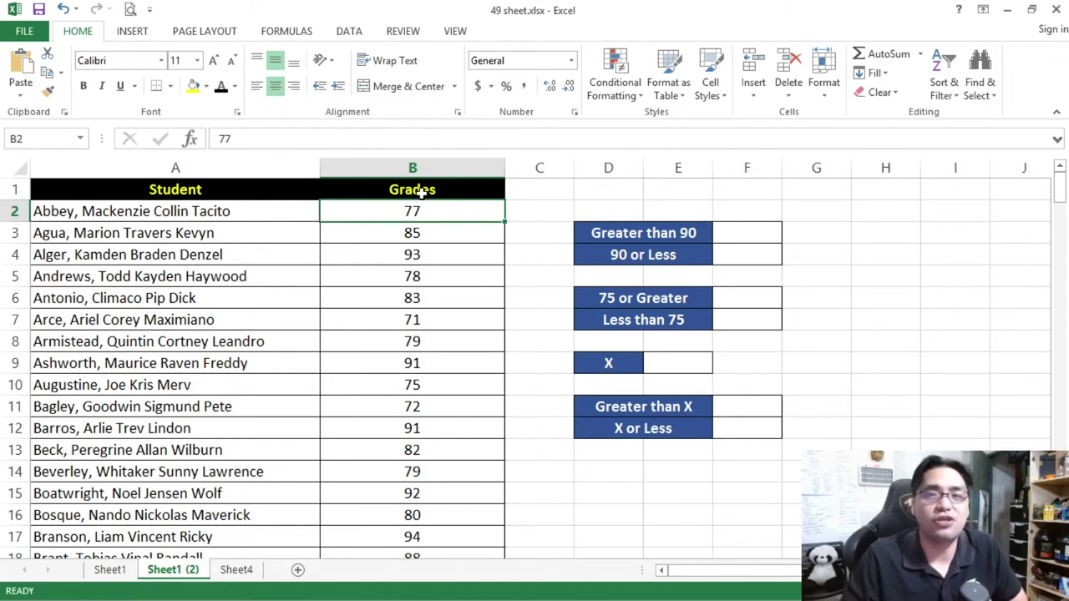
{"action": "left_click", "coordinate": [422, 191]}
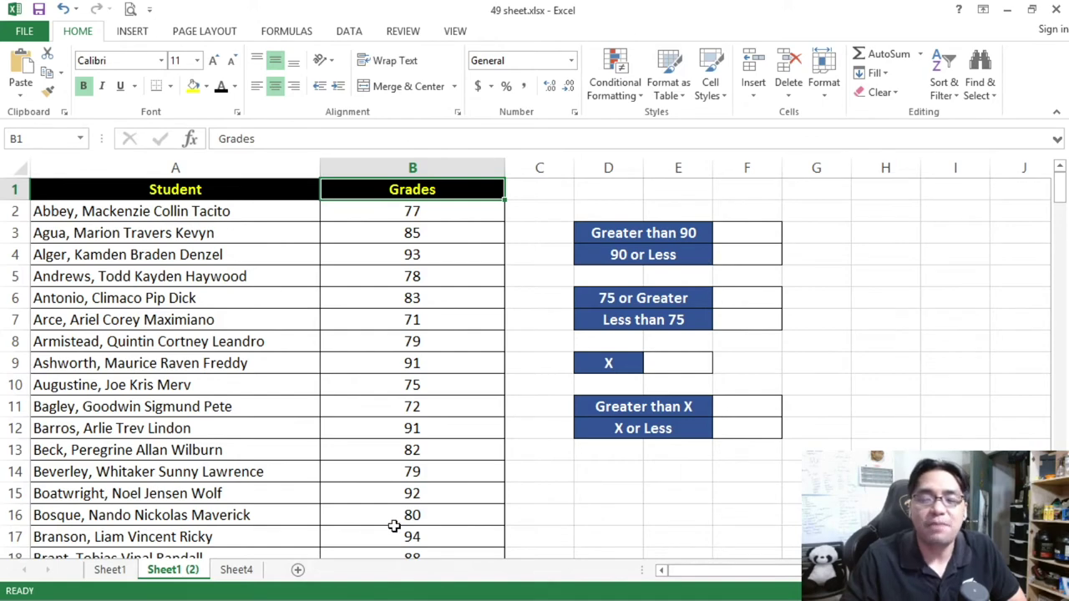
Step: Review the Greater than 90 and 90 or Less labels and select empty result cell F3
{"action": "left_click", "coordinate": [111, 576]}
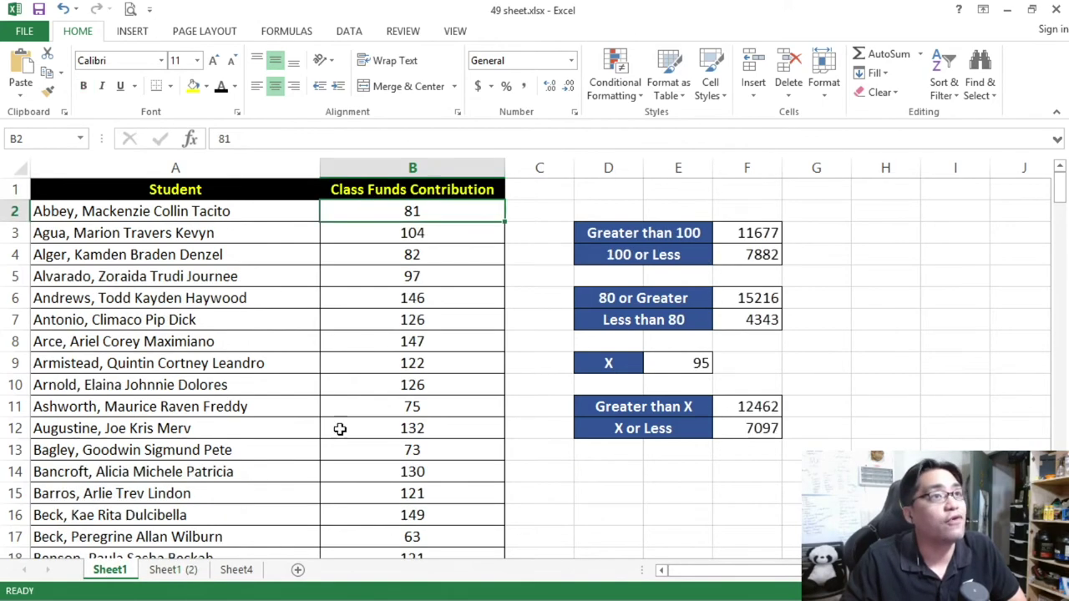
{"action": "left_click", "coordinate": [172, 570]}
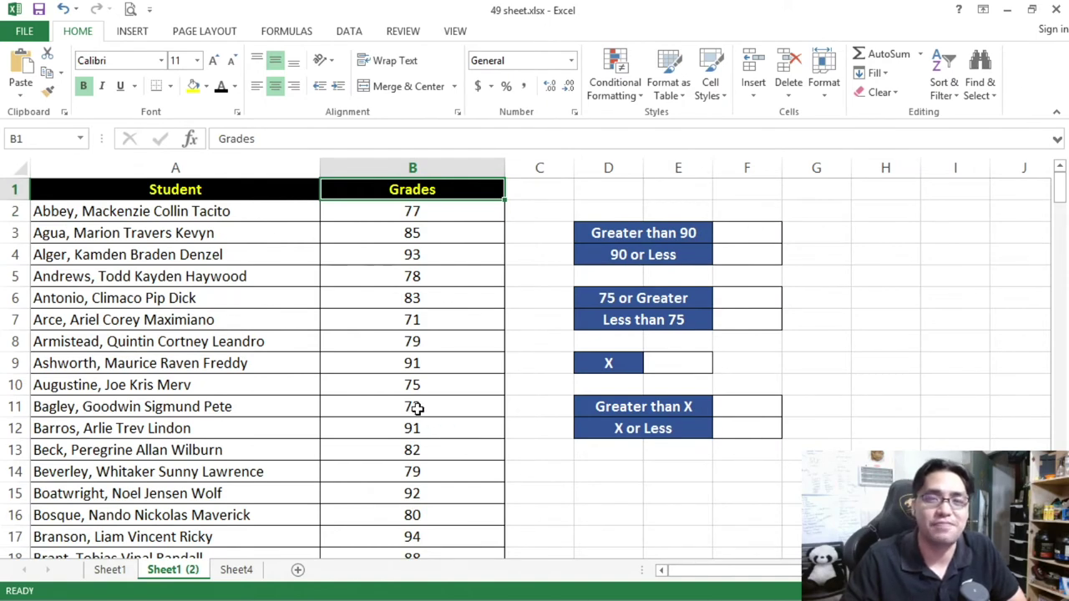
{"action": "left_click", "coordinate": [685, 238]}
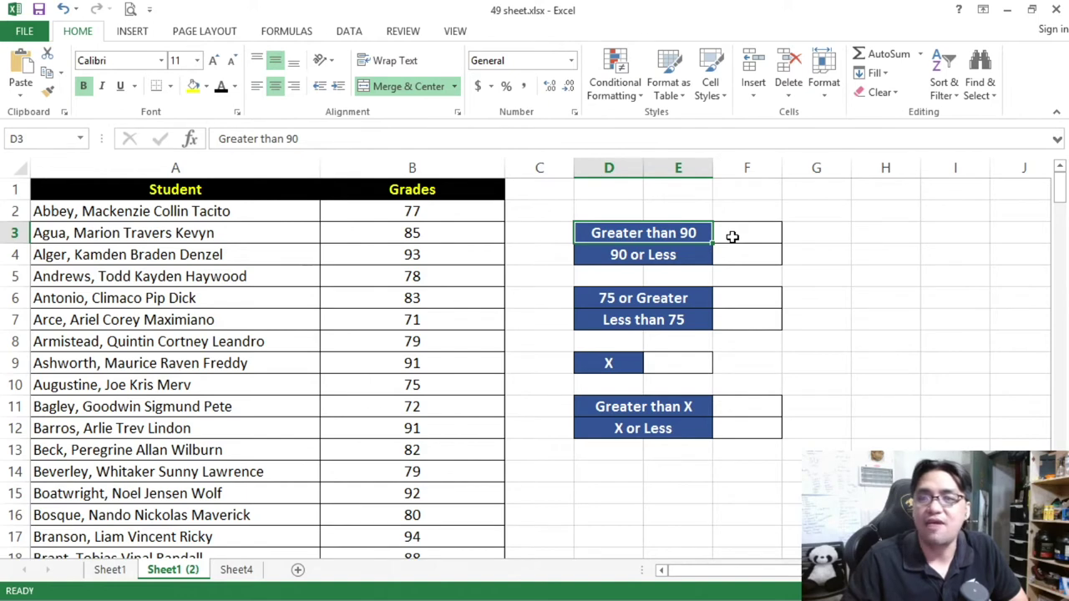
{"action": "left_click", "coordinate": [683, 254]}
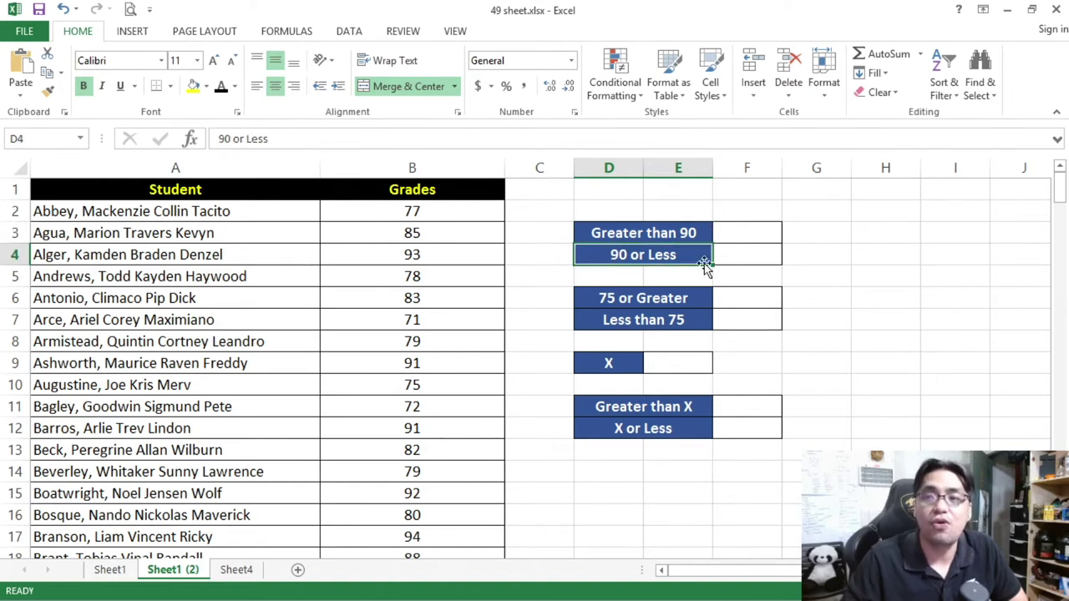
{"action": "left_click", "coordinate": [748, 233]}
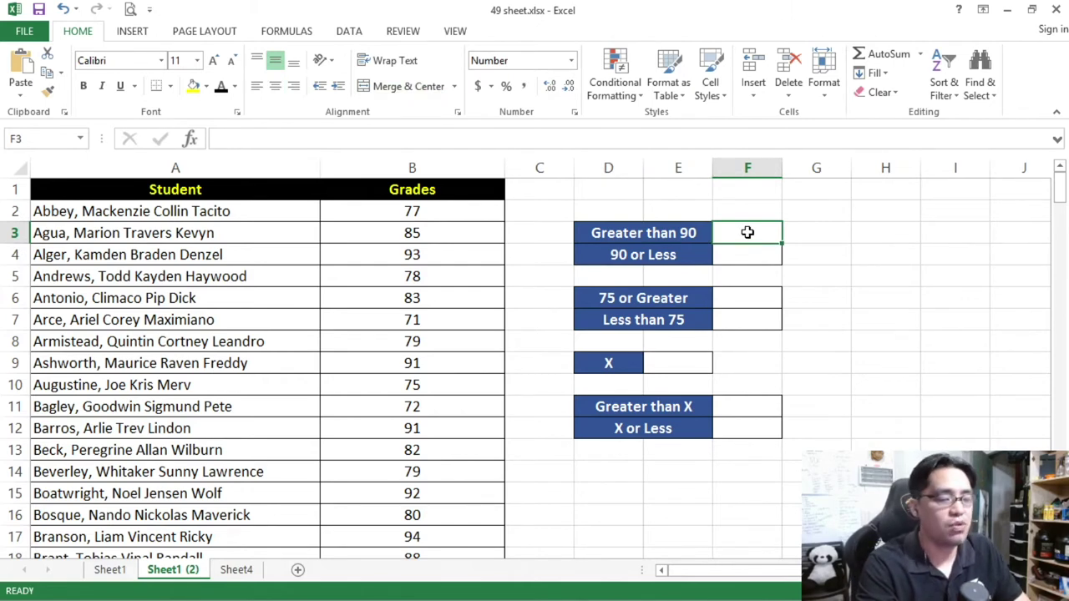
Step: Enter =AVERAGEIF(B2:B201,">90") in F3, giving 94.24
{"action": "type", "text": "="}
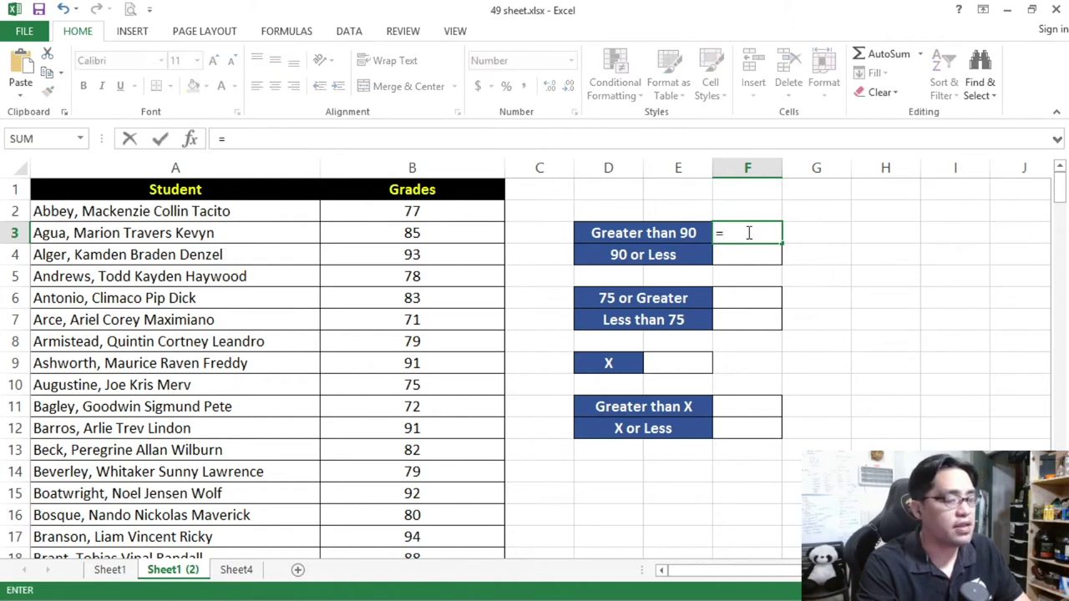
{"action": "type", "text": "AVERAGEIF"}
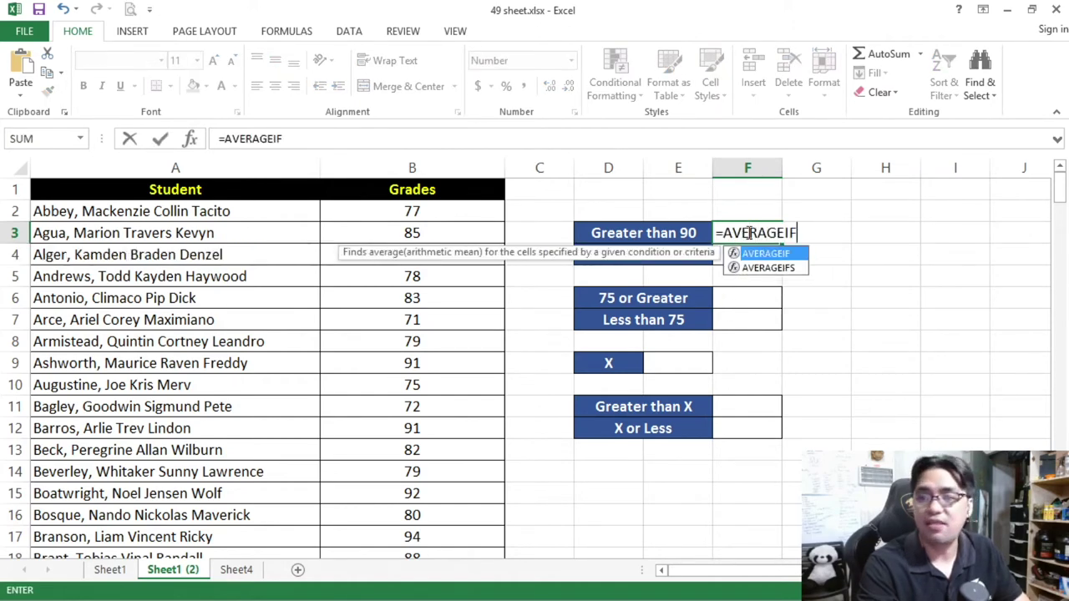
{"action": "type", "text": "("}
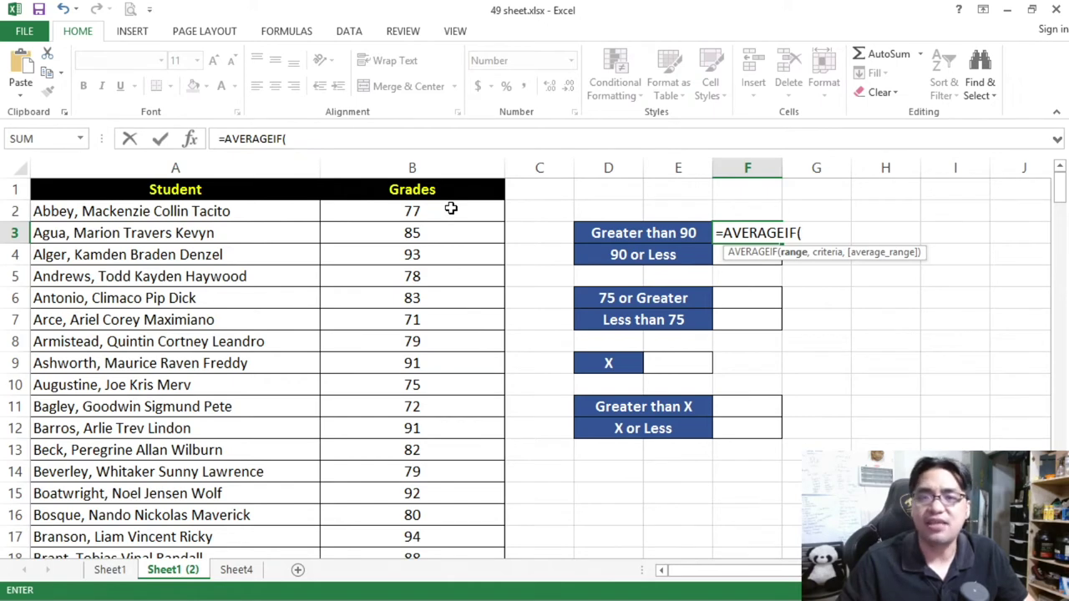
{"action": "left_click", "coordinate": [452, 207]}
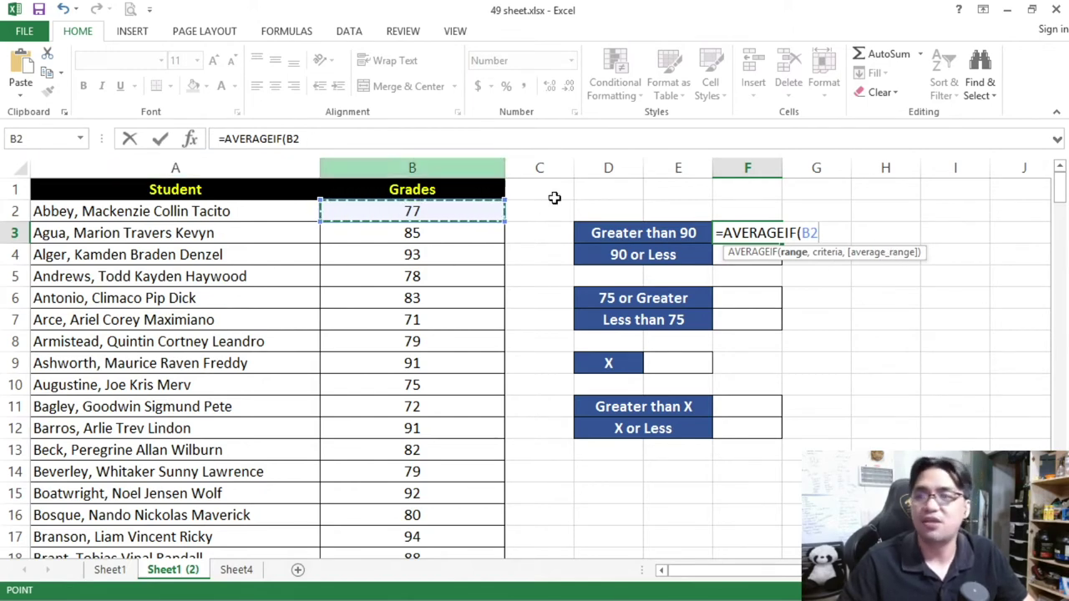
{"action": "left_click_drag", "start_coordinate": [1058, 184], "coordinate": [1059, 197]}
{"action": "left_click", "coordinate": [429, 540], "text": "shift"}
{"action": "left_click", "coordinate": [363, 140]}
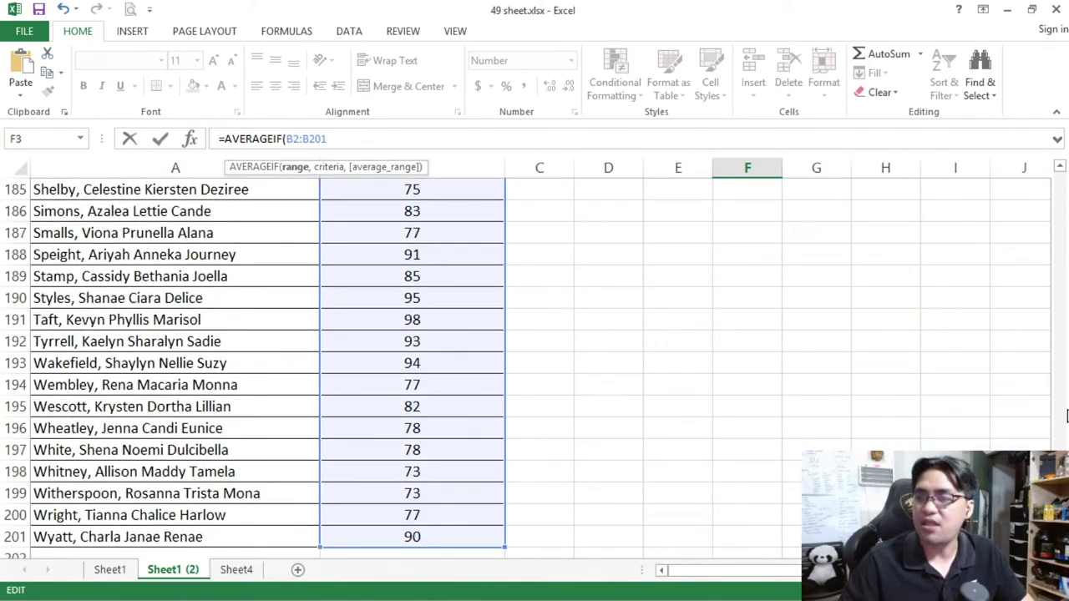
{"action": "type", "text": ","}
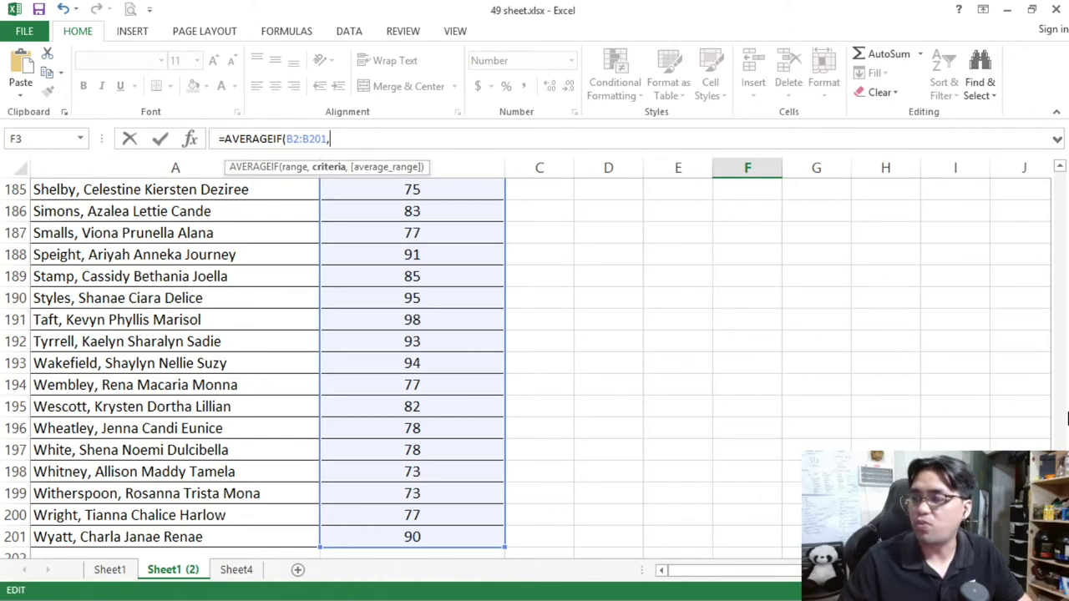
{"action": "left_click_drag", "start_coordinate": [1066, 418], "coordinate": [1067, 180]}
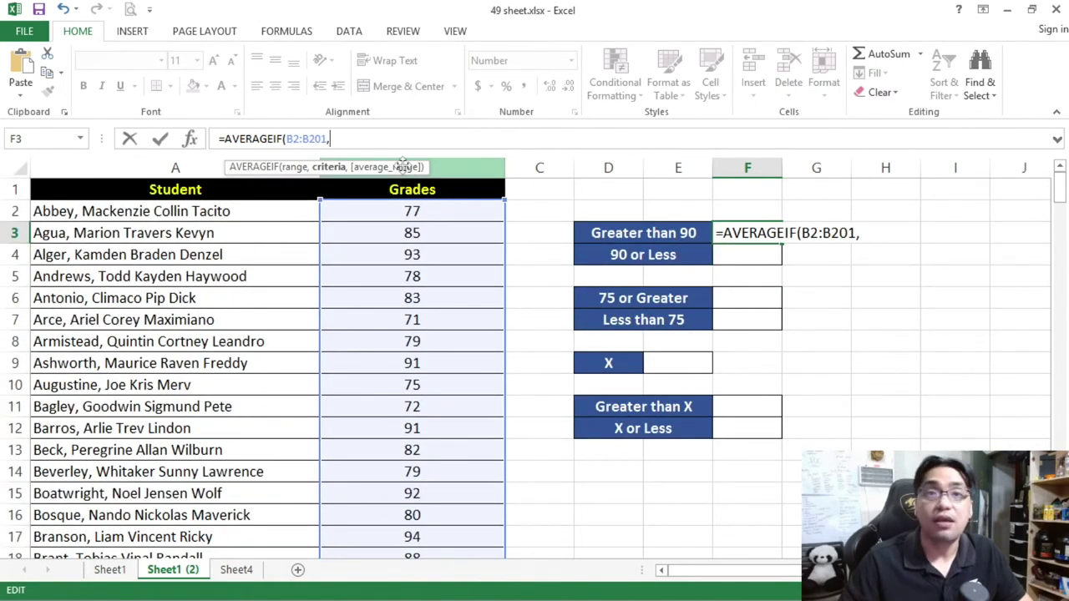
{"action": "type", "text": "\">90"}
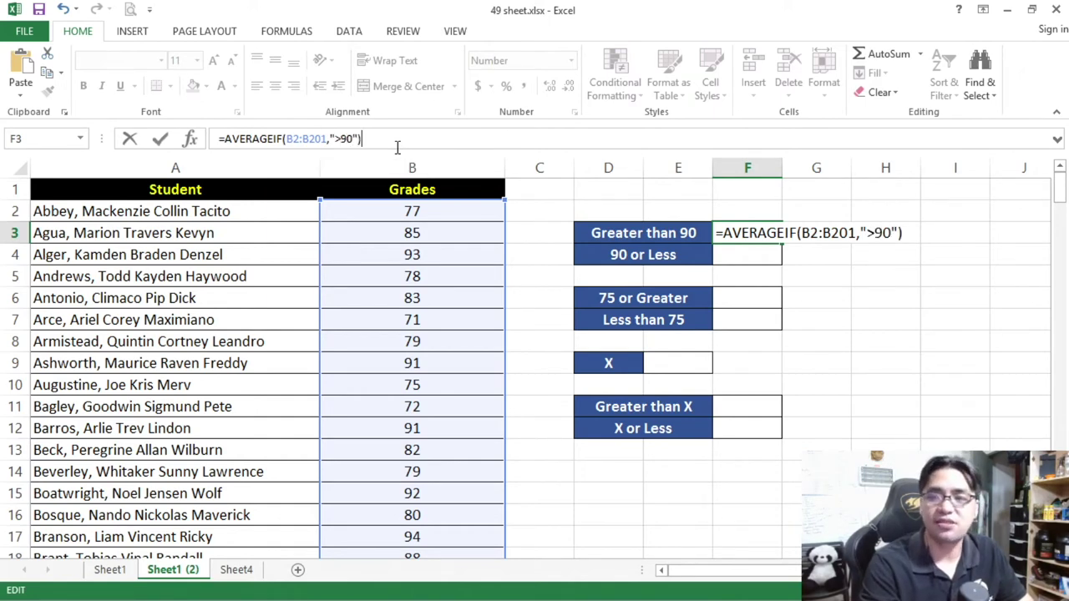
{"action": "key", "text": "Return"}
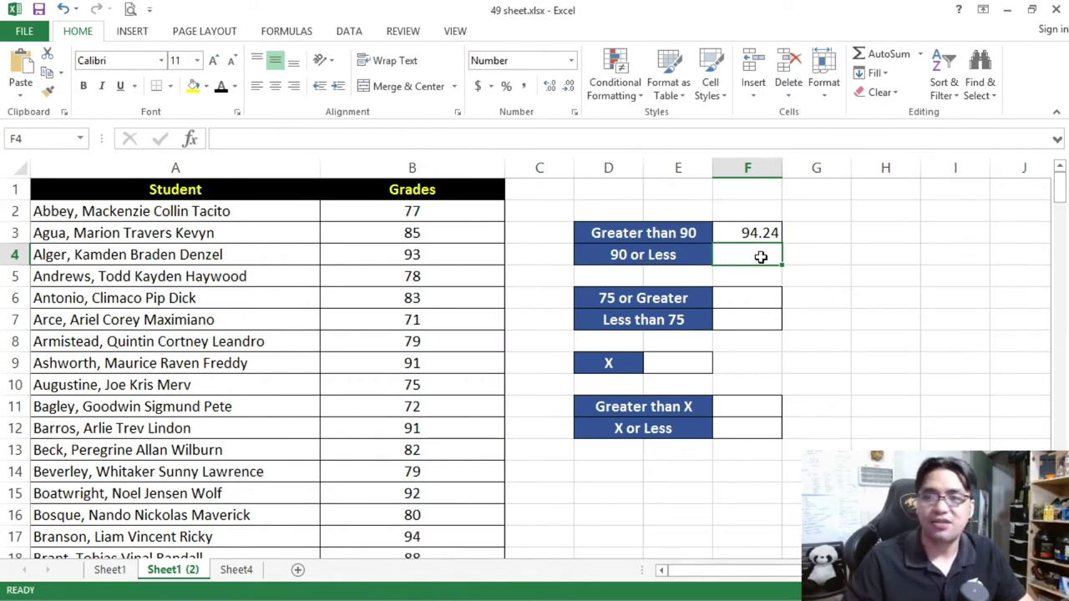
Step: Enter =AVERAGEIF(B2:B201,"<=90") in F4, giving 80.06
{"action": "type", "text": "=AVERAGEIF("}
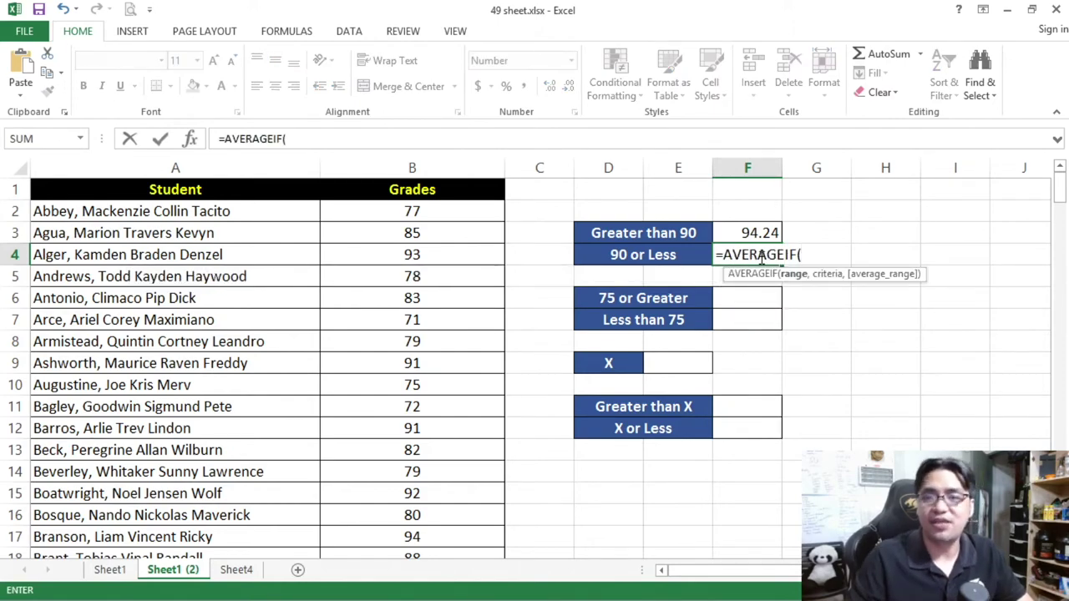
{"action": "left_click", "coordinate": [494, 211]}
{"action": "left_click_drag", "start_coordinate": [1061, 195], "coordinate": [1063, 501]}
{"action": "left_click", "coordinate": [432, 539], "text": "shift"}
{"action": "left_click", "coordinate": [334, 152]}
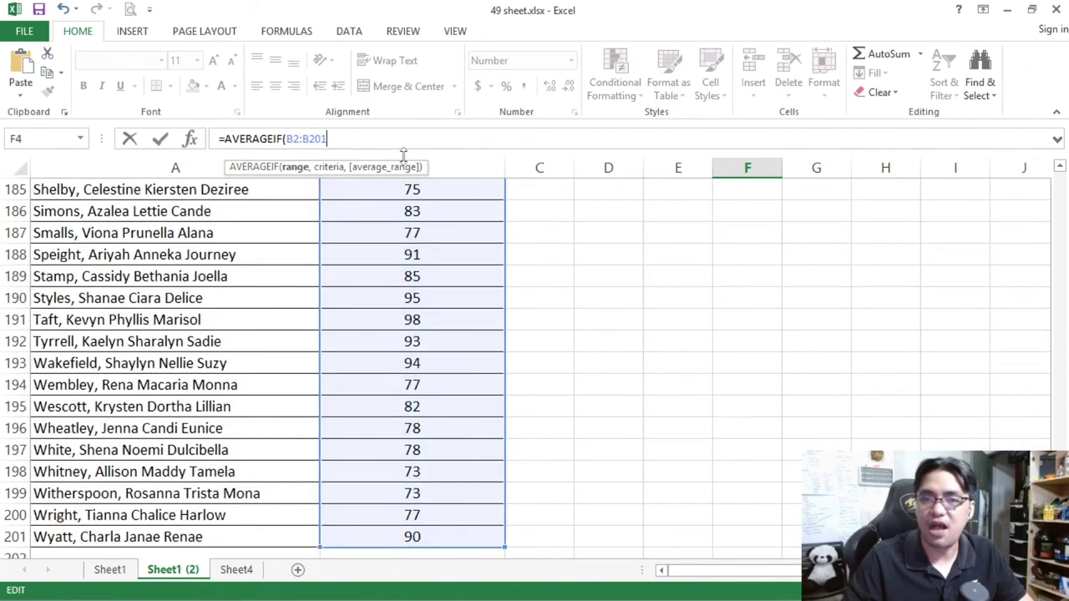
{"action": "type", "text": ",\"<=90"}
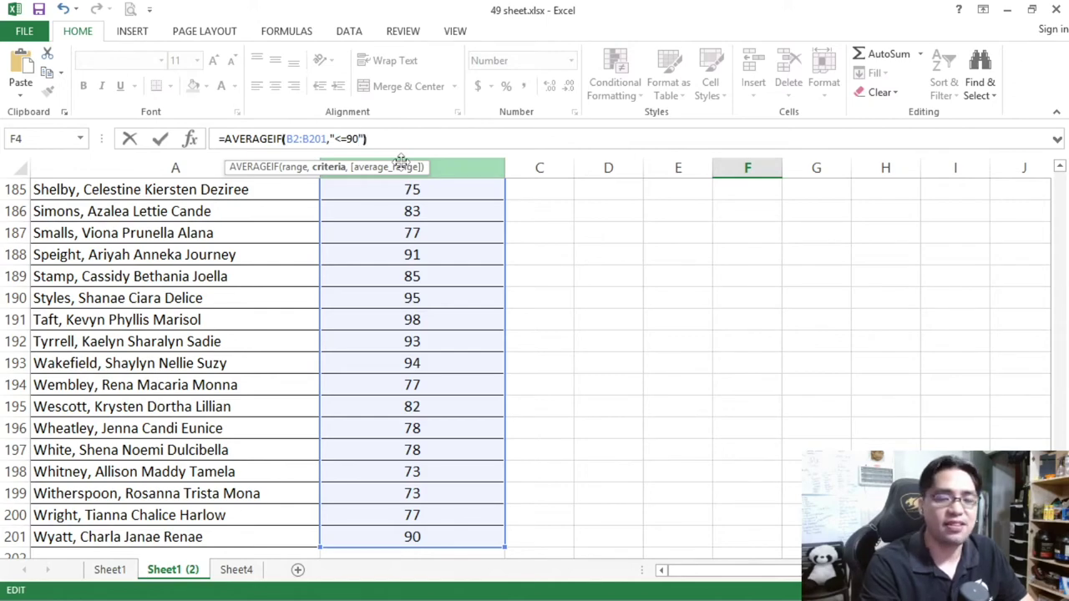
{"action": "key", "text": "Return"}
{"action": "scroll", "coordinate": [555, 411], "scroll_direction": "up", "scroll_amount": 2}
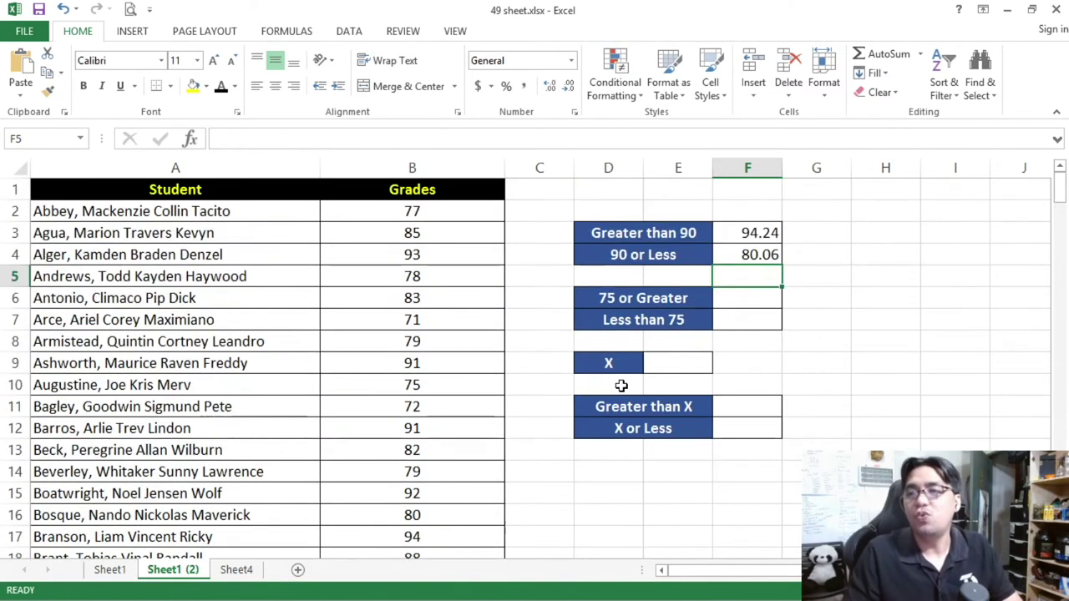
{"action": "key", "text": "Up"}
{"action": "key", "text": "Right"}
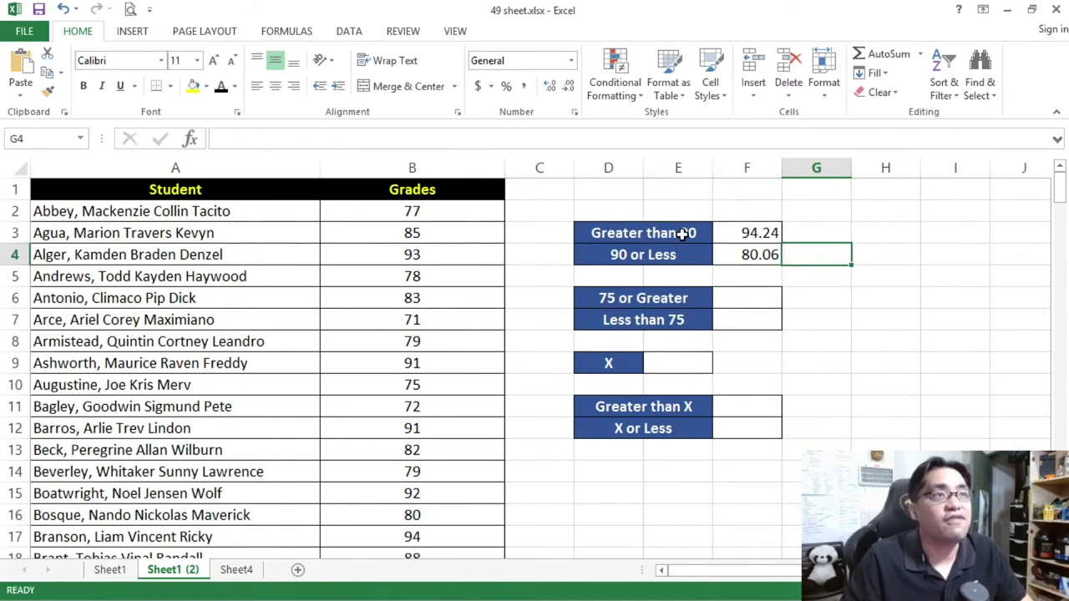
Step: Check the formulas behind the 94.24 and 80.06 averages in F3 and F4
{"action": "left_click", "coordinate": [683, 235]}
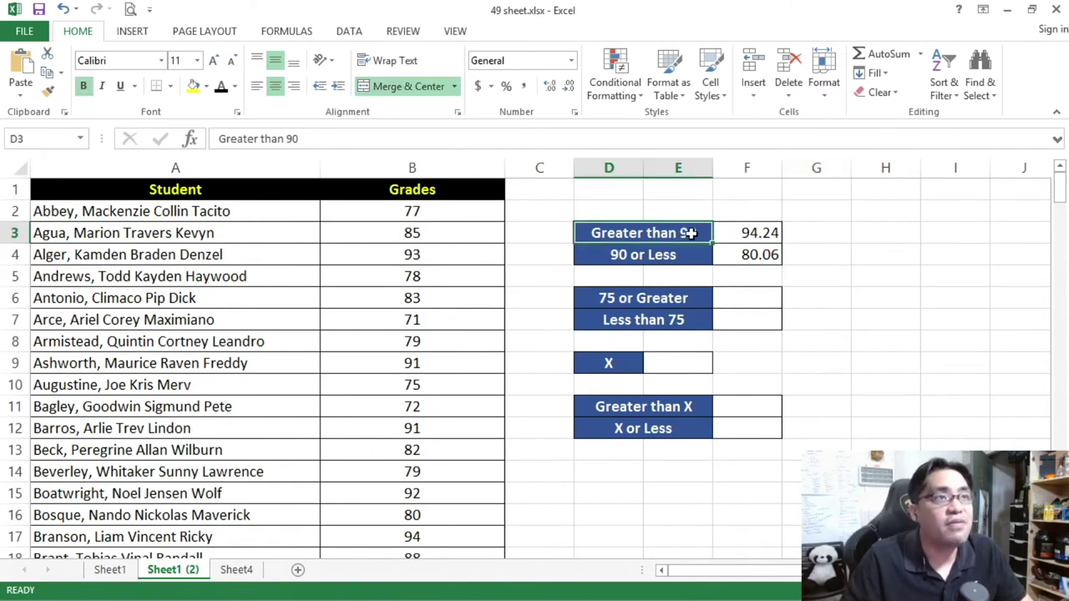
{"action": "left_click_drag", "start_coordinate": [672, 237], "coordinate": [744, 232]}
{"action": "left_click", "coordinate": [744, 232]}
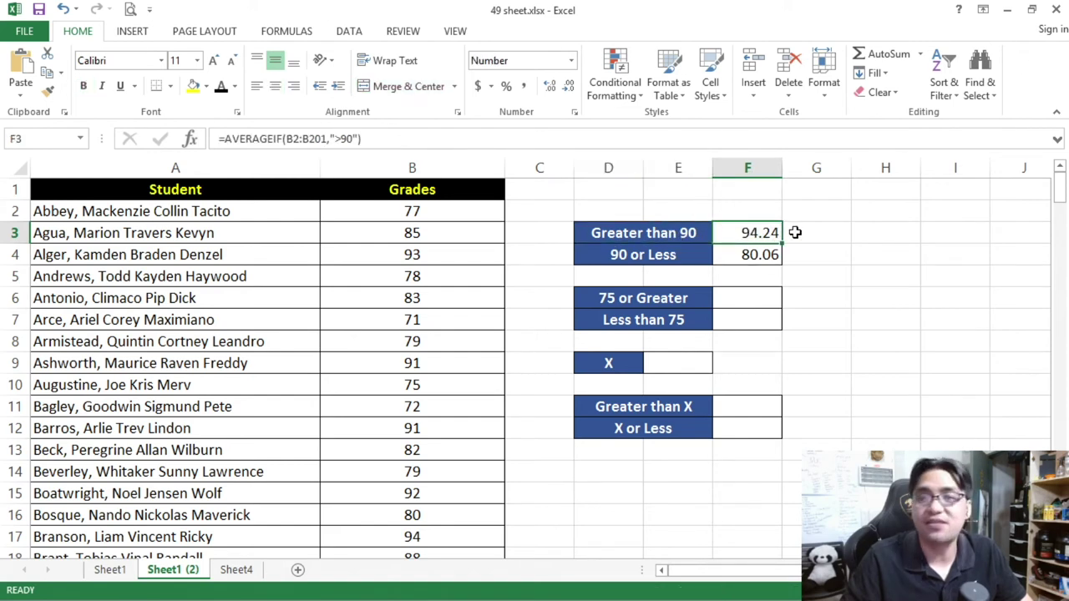
{"action": "left_click", "coordinate": [682, 260]}
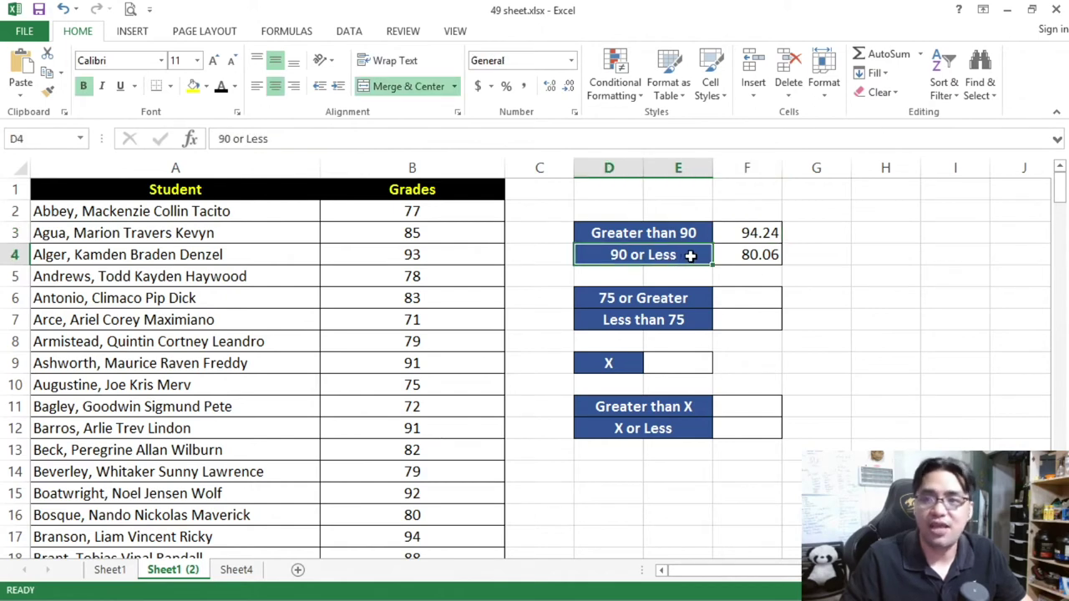
{"action": "left_click", "coordinate": [746, 253]}
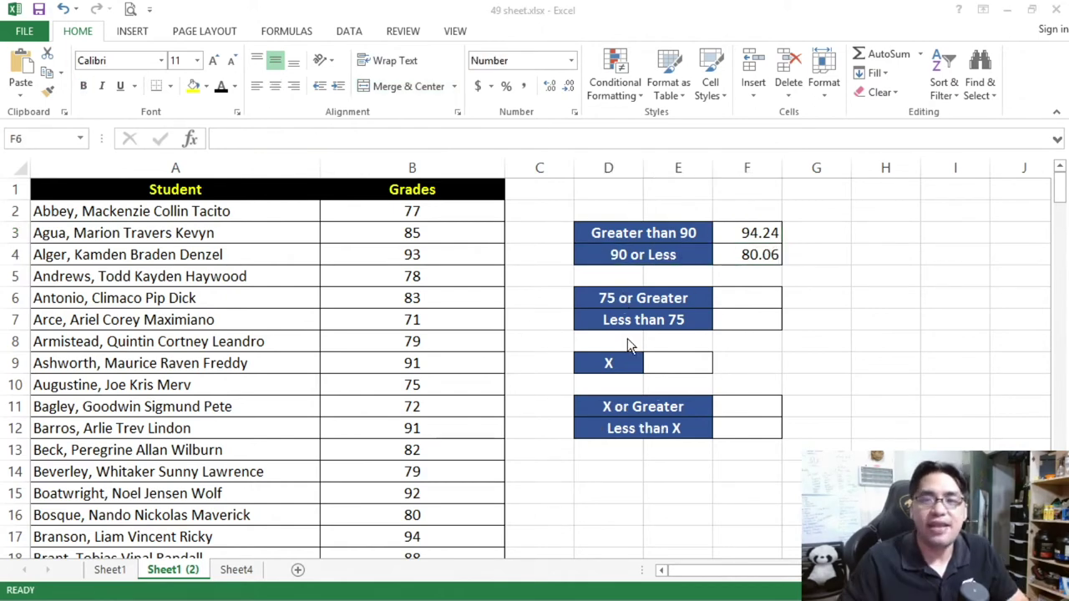
Step: Review the 75 or Greater and Less than 75 rows and select F6
{"action": "left_click", "coordinate": [767, 296]}
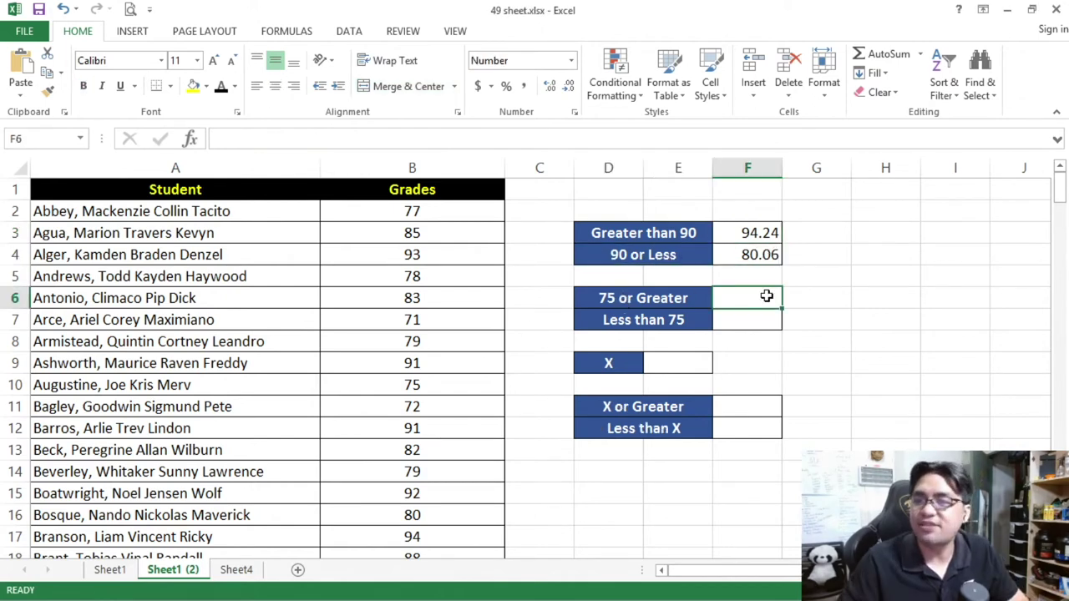
{"action": "left_click_drag", "start_coordinate": [641, 301], "coordinate": [739, 309]}
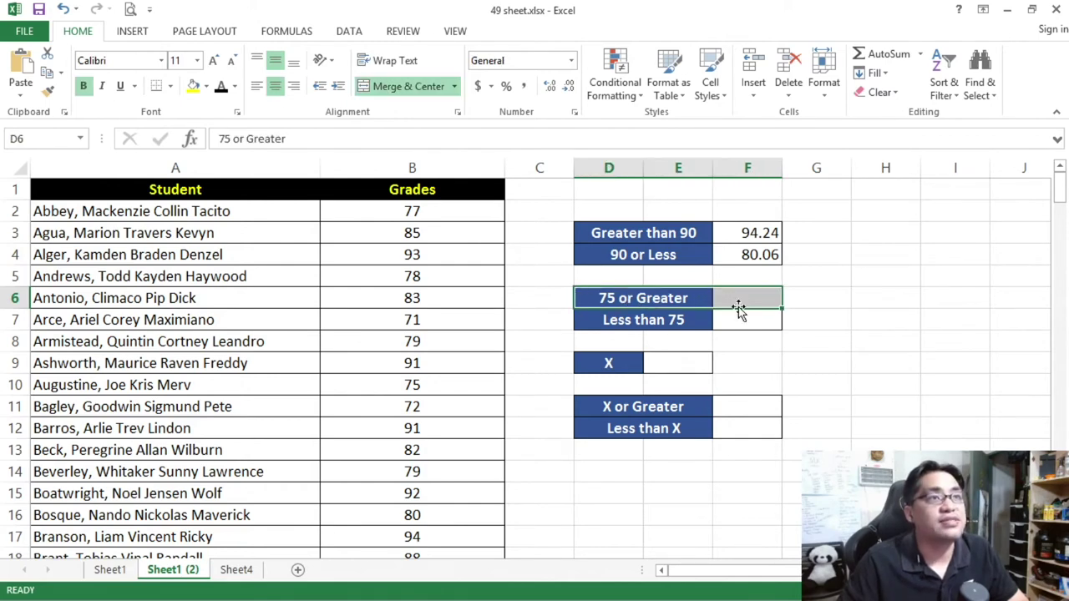
{"action": "left_click", "coordinate": [697, 329]}
{"action": "left_click_drag", "start_coordinate": [698, 330], "coordinate": [725, 329]}
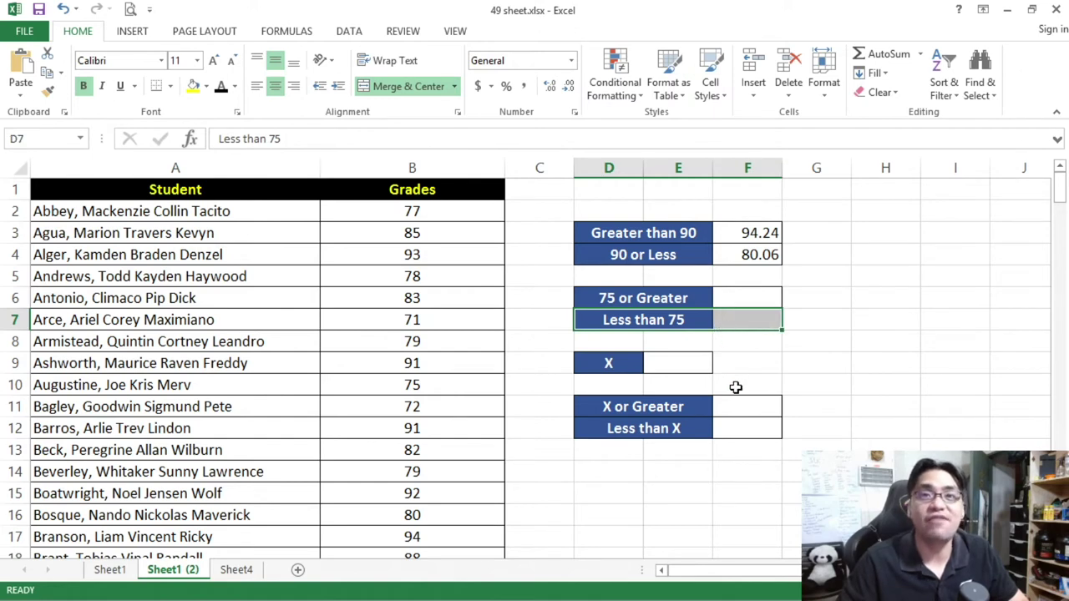
{"action": "left_click", "coordinate": [739, 295]}
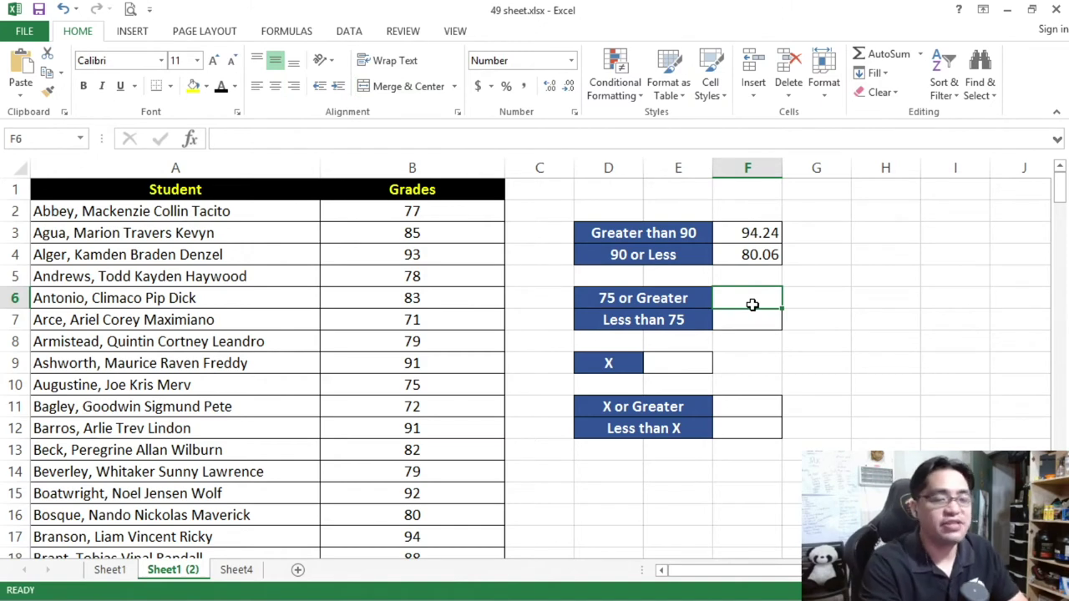
Step: Enter =AVERAGEIF(B2:B201,">=75") in F6, giving 85.73
{"action": "type", "text": "=AVER"}
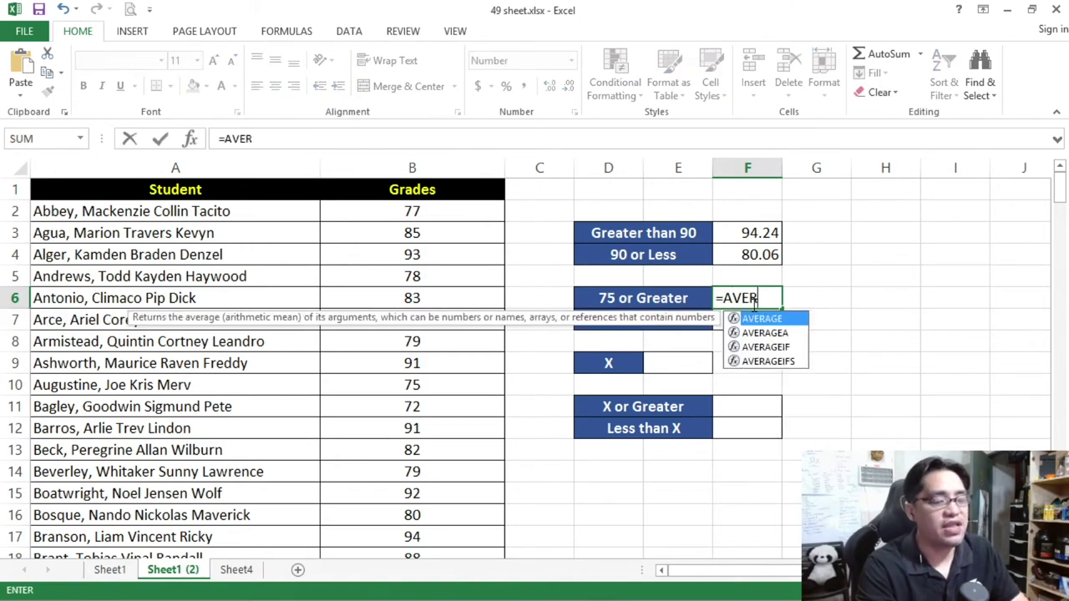
{"action": "type", "text": "AGE"}
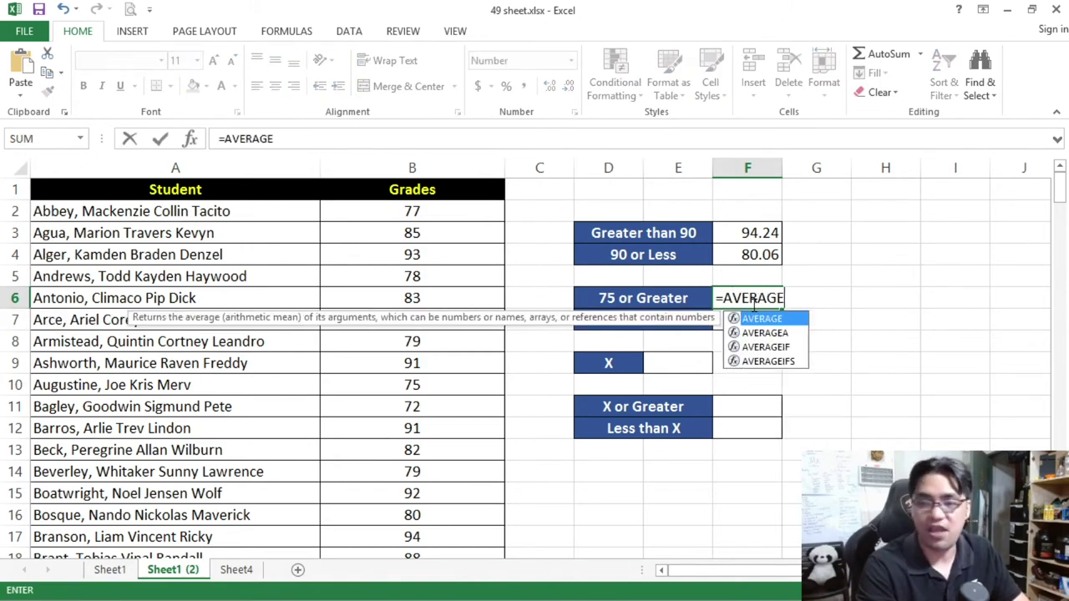
{"action": "type", "text": "IF("}
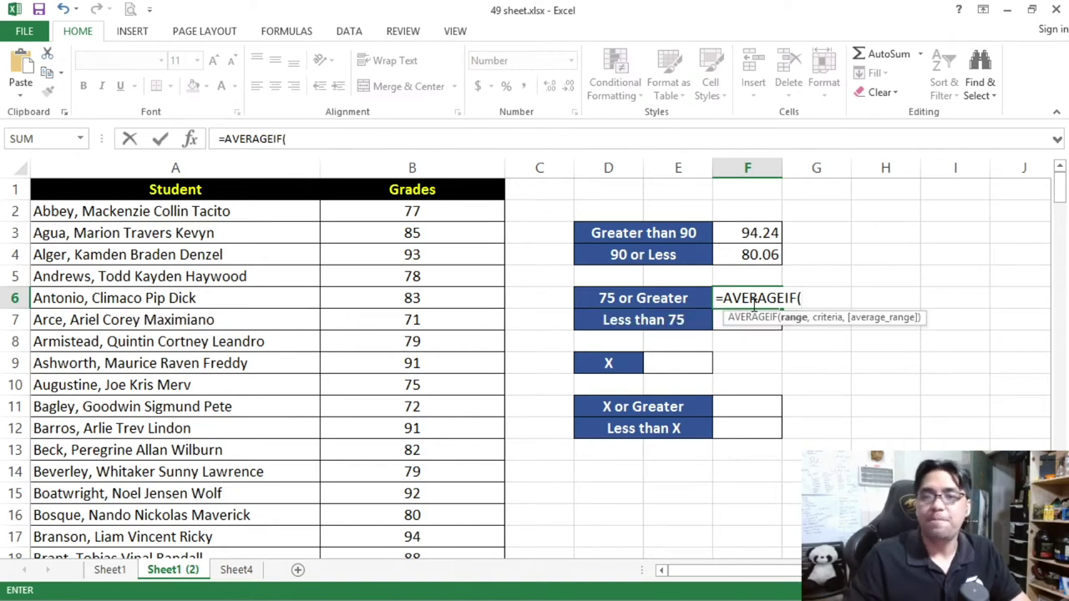
{"action": "left_click", "coordinate": [474, 212]}
{"action": "scroll", "coordinate": [474, 211], "scroll_direction": "down", "scroll_amount": 20}
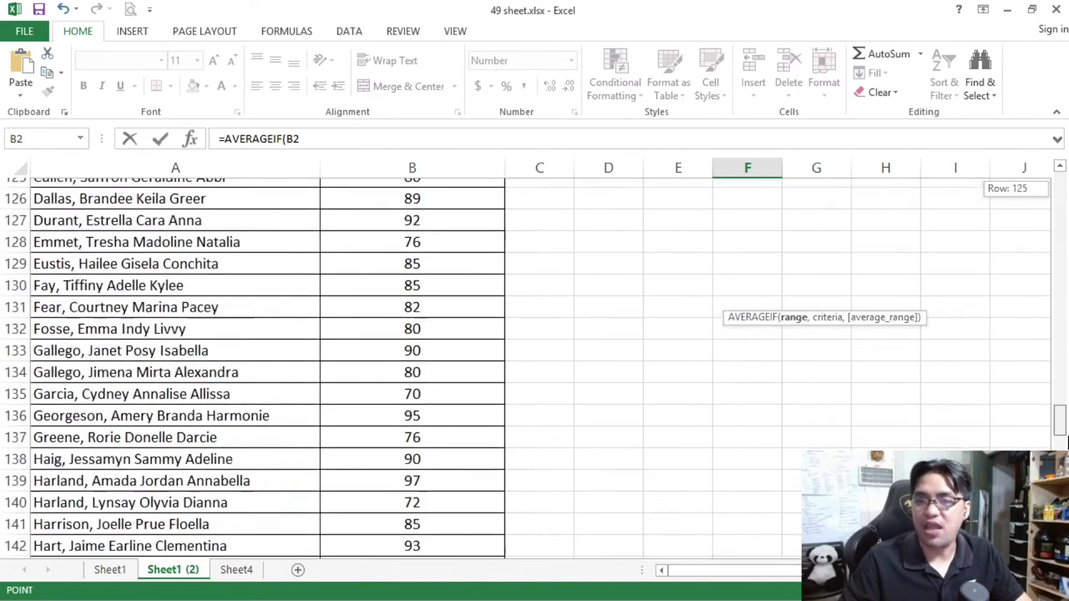
{"action": "left_click", "coordinate": [443, 535], "text": "shift"}
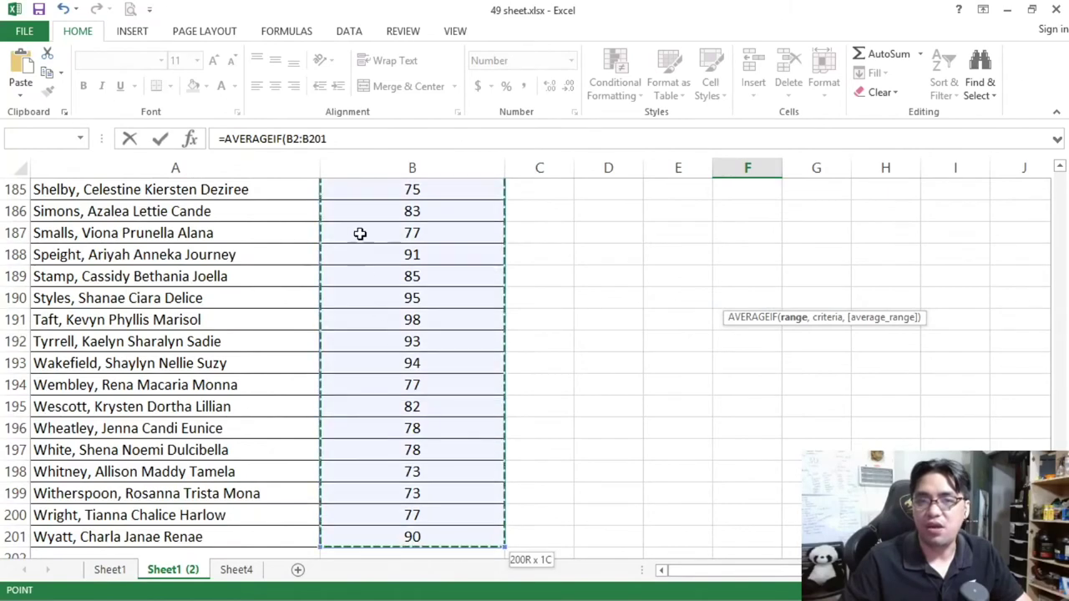
{"action": "left_click", "coordinate": [360, 136]}
{"action": "type", "text": ","}
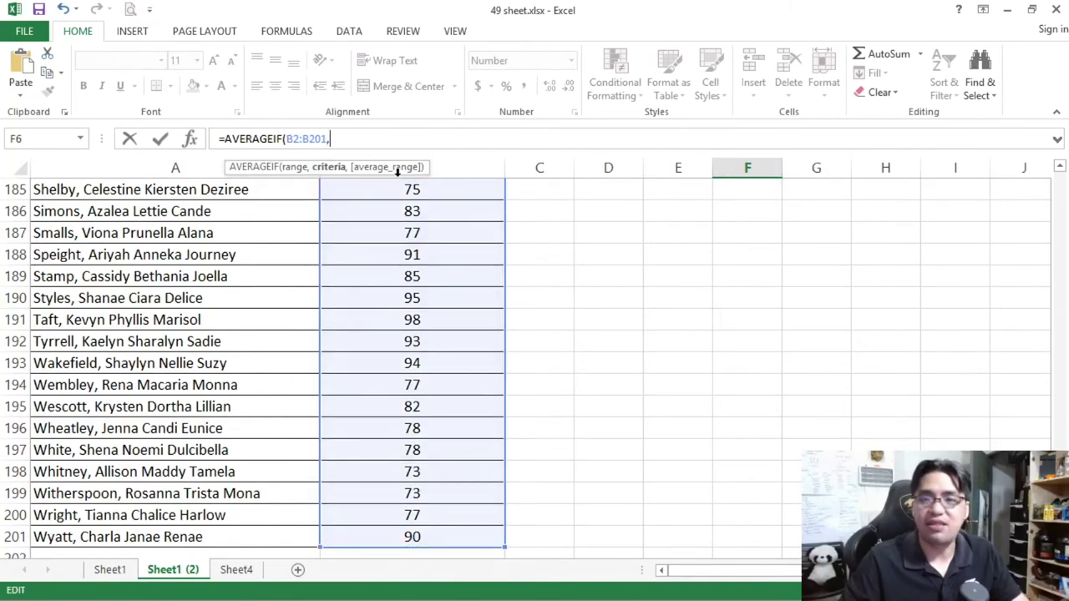
{"action": "key", "text": "ctrl+BackSpace"}
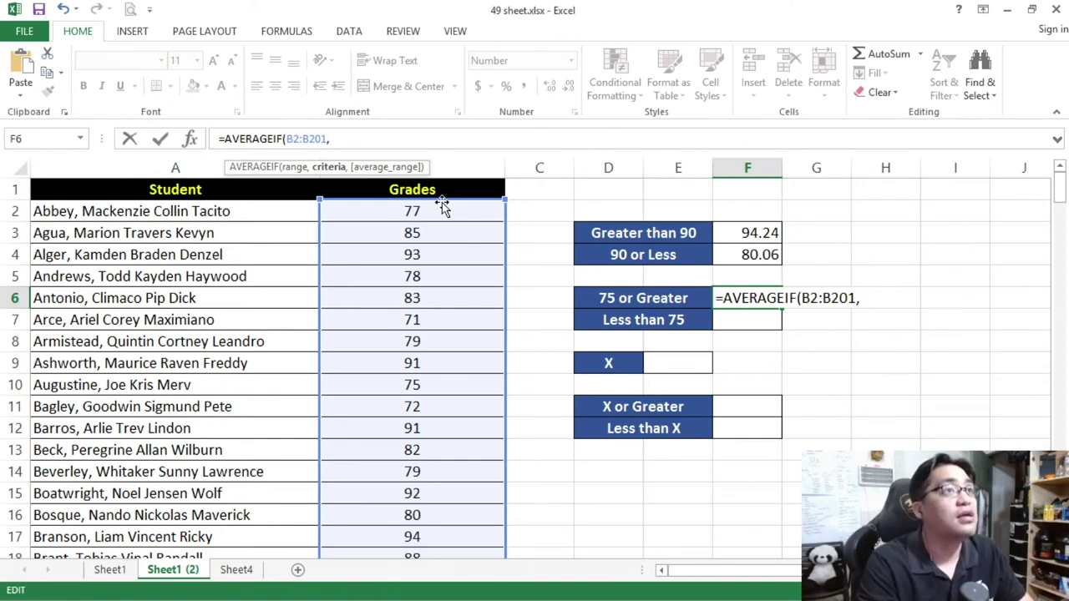
{"action": "type", "text": "\""}
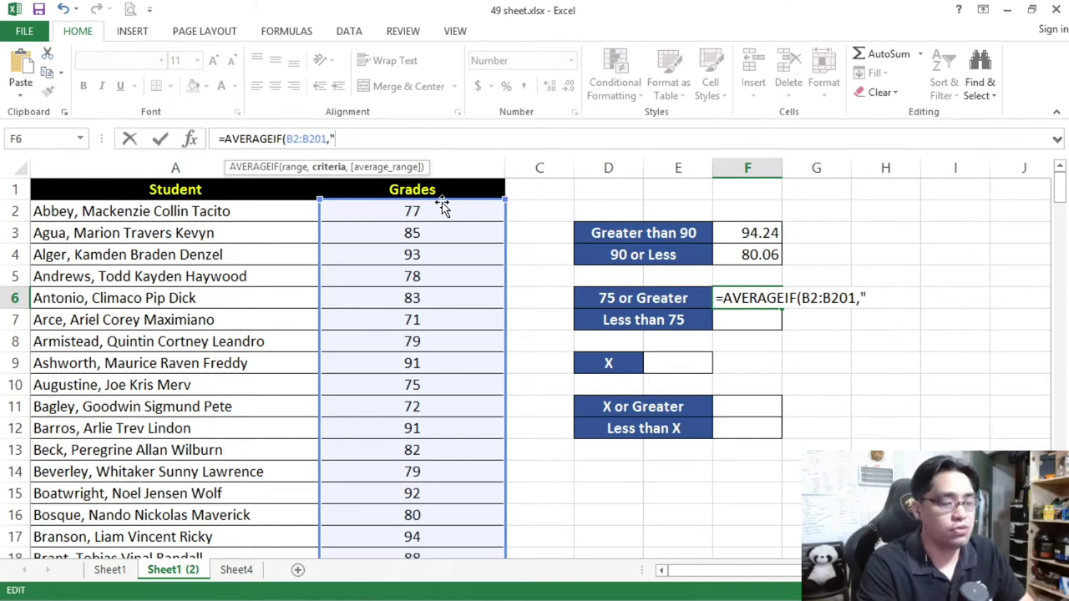
{"action": "type", "text": ">"}
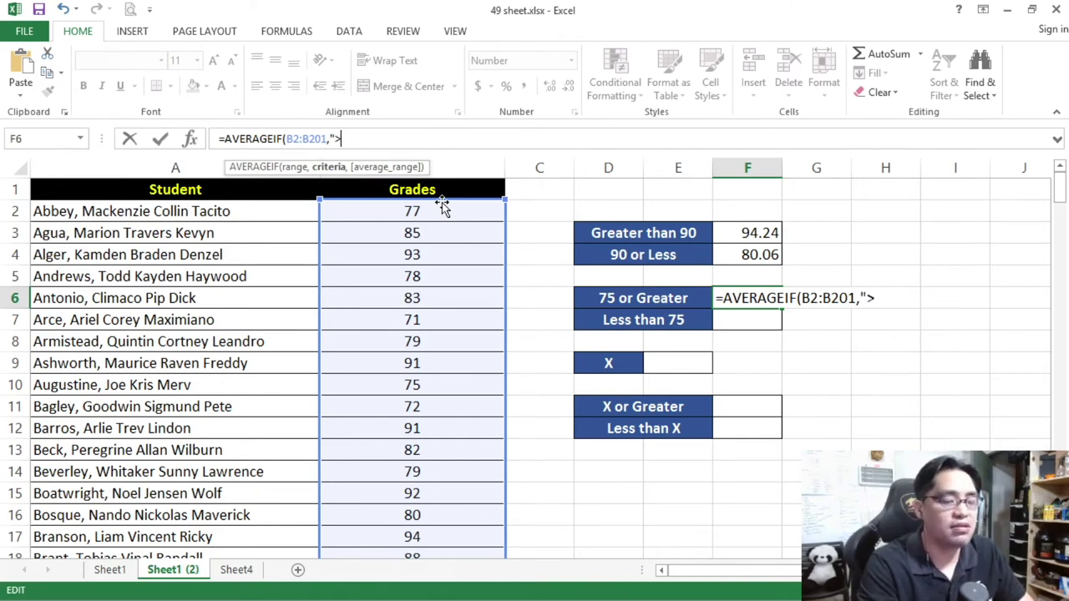
{"action": "type", "text": "=75"}
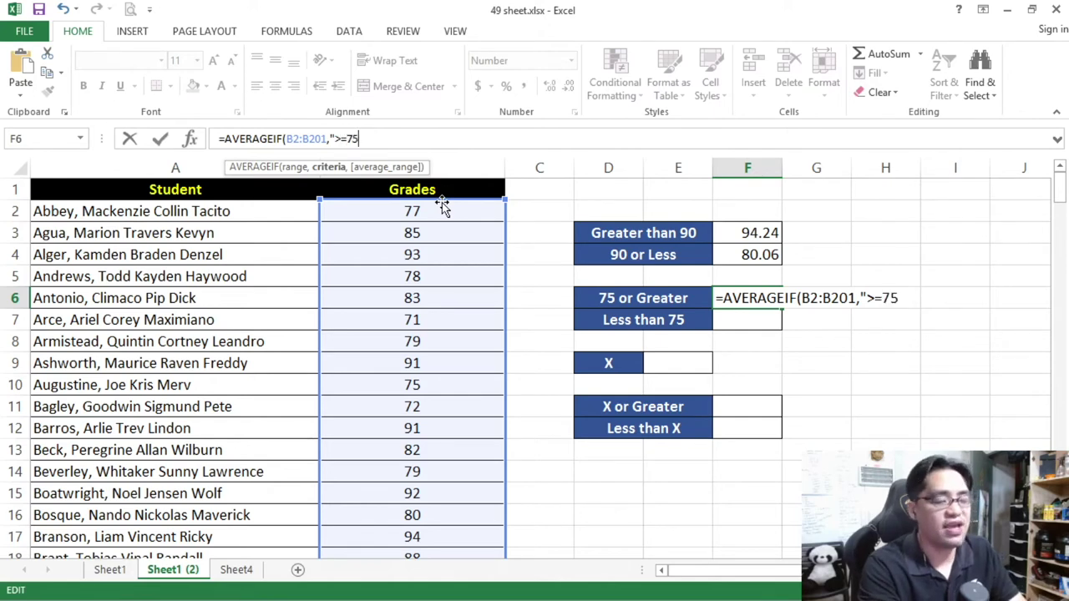
{"action": "type", "text": "\")"}
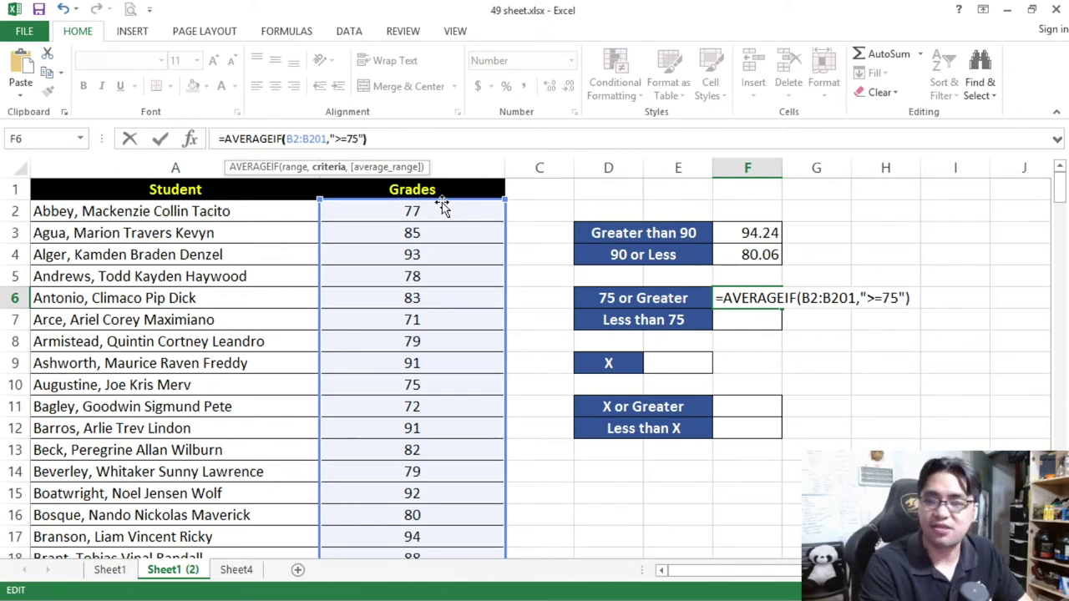
{"action": "key", "text": "Return"}
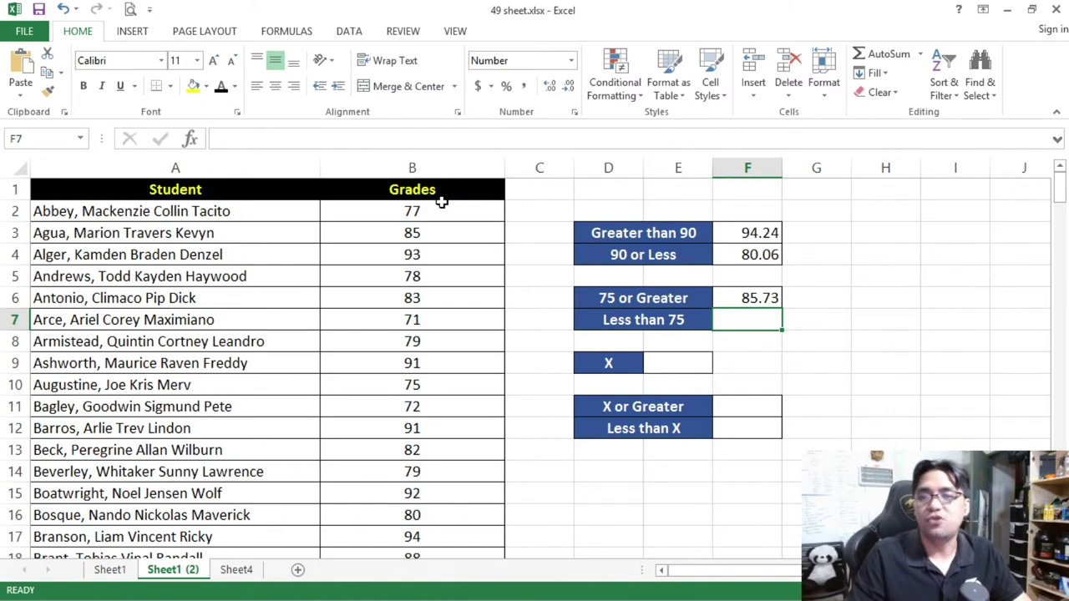
Step: Check the F6 formula and start =AVERAGEIF( in the Less than 75 cell
{"action": "left_click", "coordinate": [755, 299]}
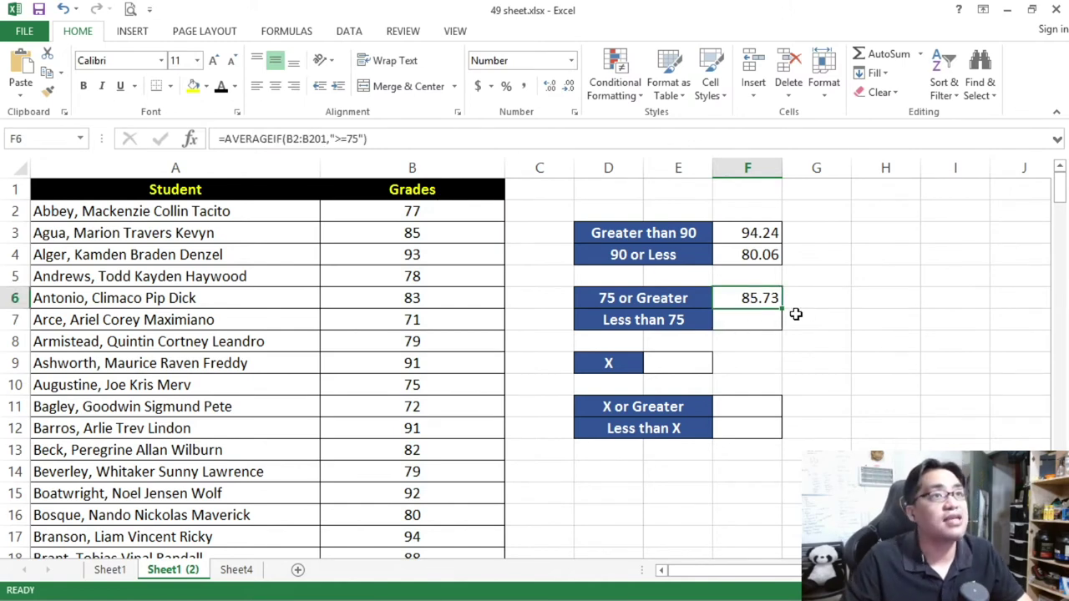
{"action": "left_click", "coordinate": [773, 319]}
{"action": "type", "text": "=AVERAGEIF("}
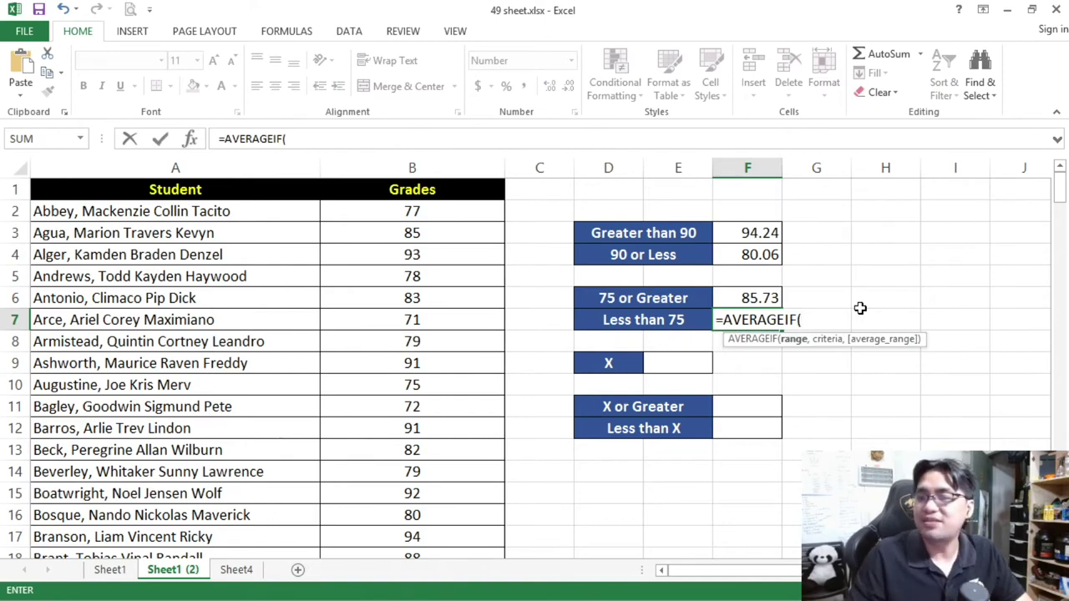
Step: Complete =AVERAGEIF(B2:B201,"<75") in F7 for 71.52, then select the X cell E9
{"action": "left_click", "coordinate": [440, 211]}
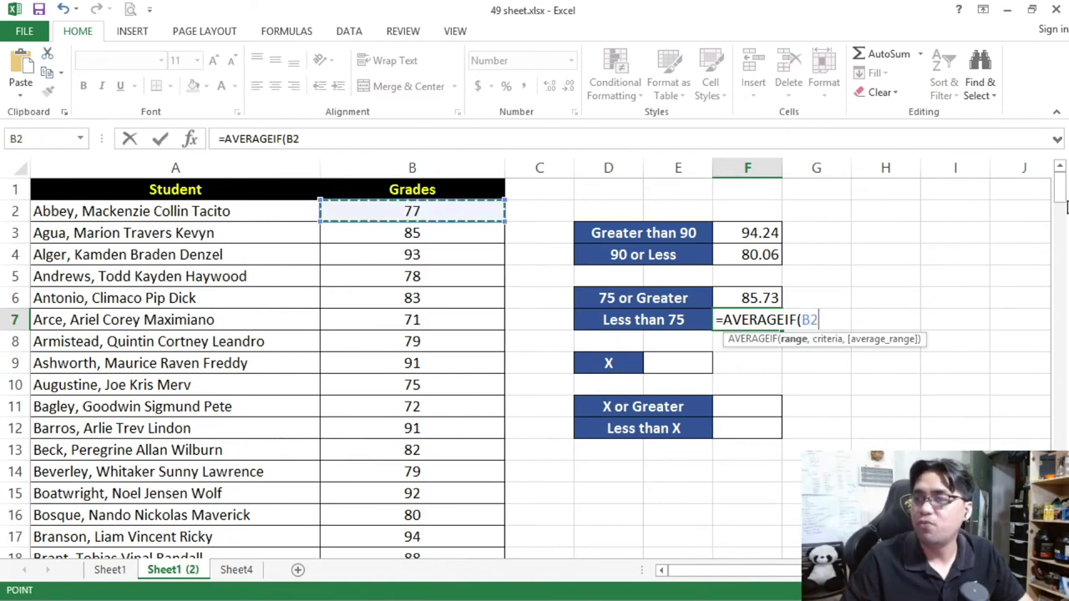
{"action": "left_click_drag", "start_coordinate": [1066, 207], "coordinate": [1060, 501]}
{"action": "left_click", "coordinate": [490, 539], "text": "shift"}
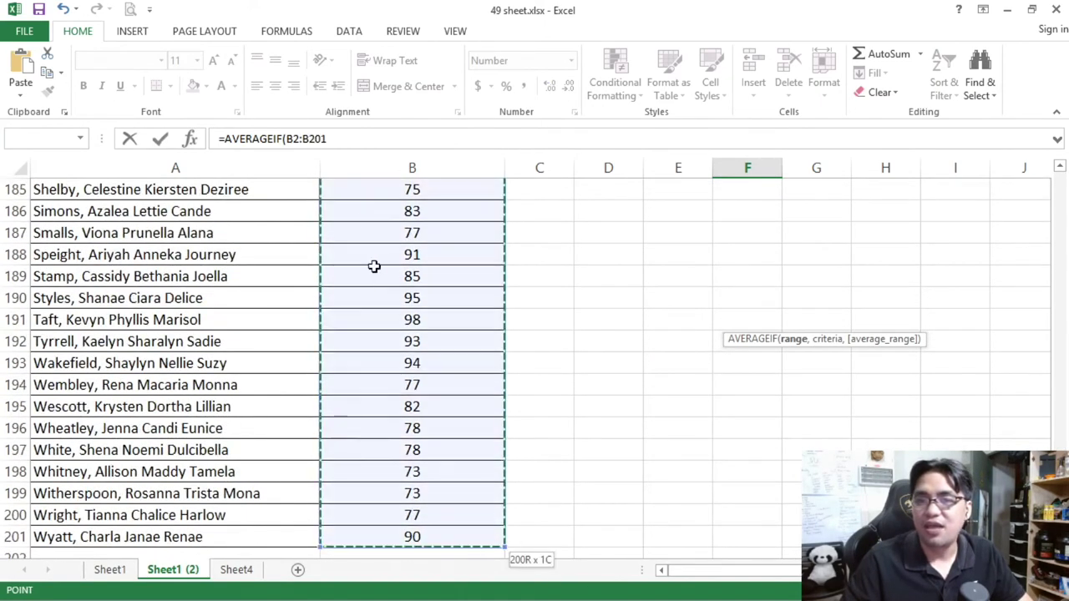
{"action": "left_click", "coordinate": [351, 144]}
{"action": "type", "text": ",\"<75"}
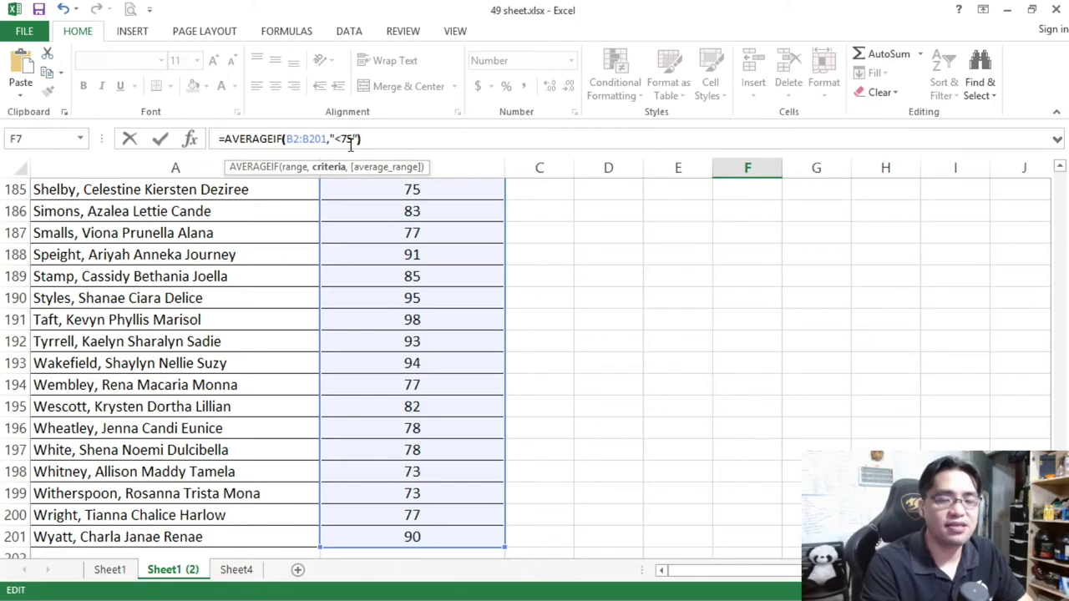
{"action": "key", "text": "Return"}
{"action": "scroll", "coordinate": [487, 284], "scroll_direction": "up", "scroll_amount": 2}
{"action": "left_click", "coordinate": [765, 301]}
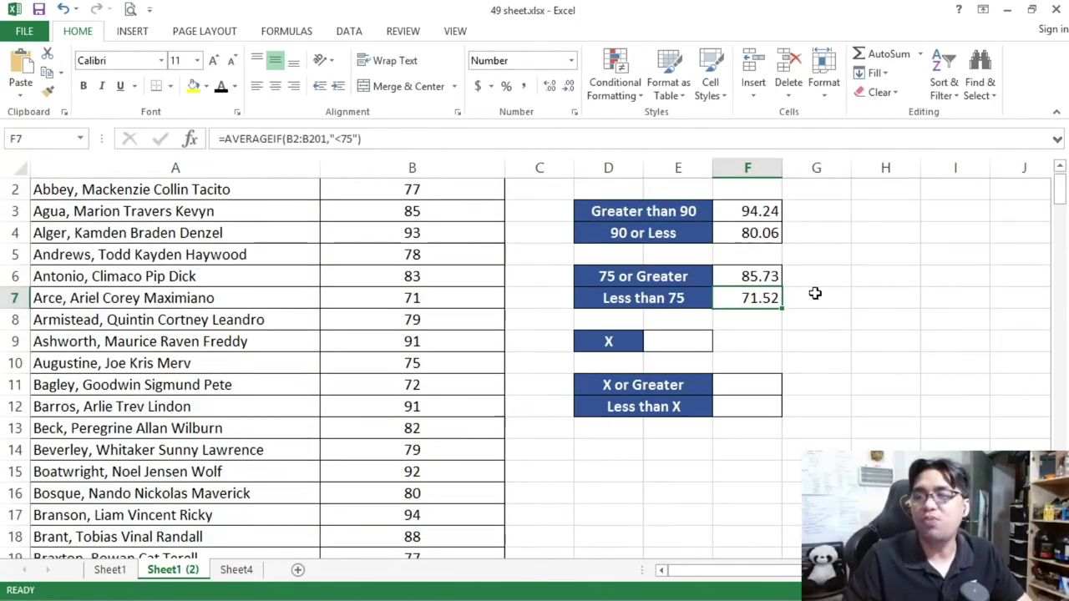
{"action": "scroll", "coordinate": [544, 459], "scroll_direction": "up", "scroll_amount": 1}
{"action": "left_click", "coordinate": [670, 365]}
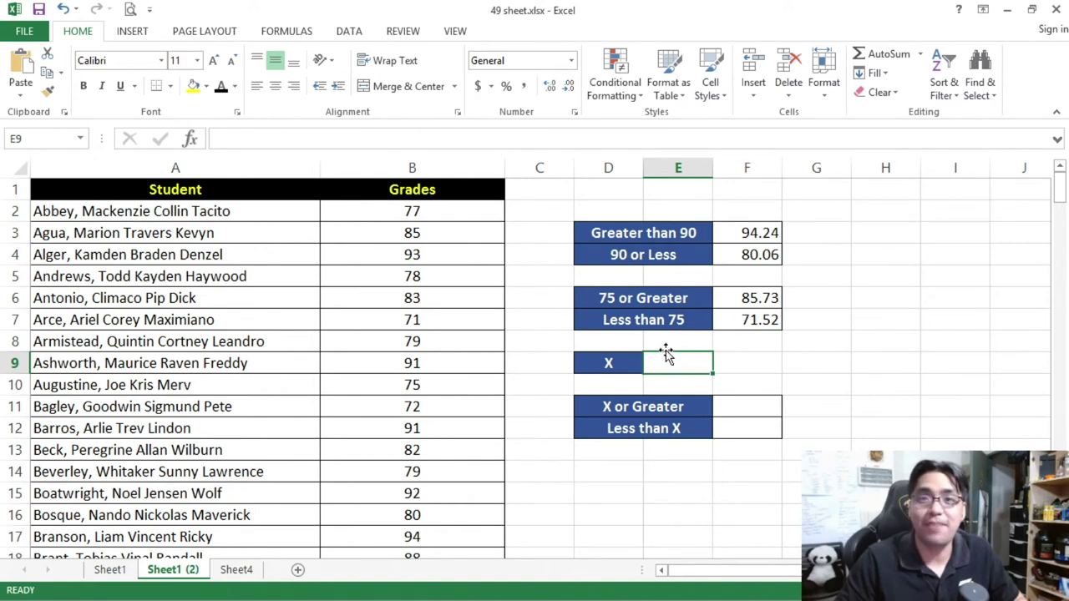
{"action": "left_click", "coordinate": [733, 425]}
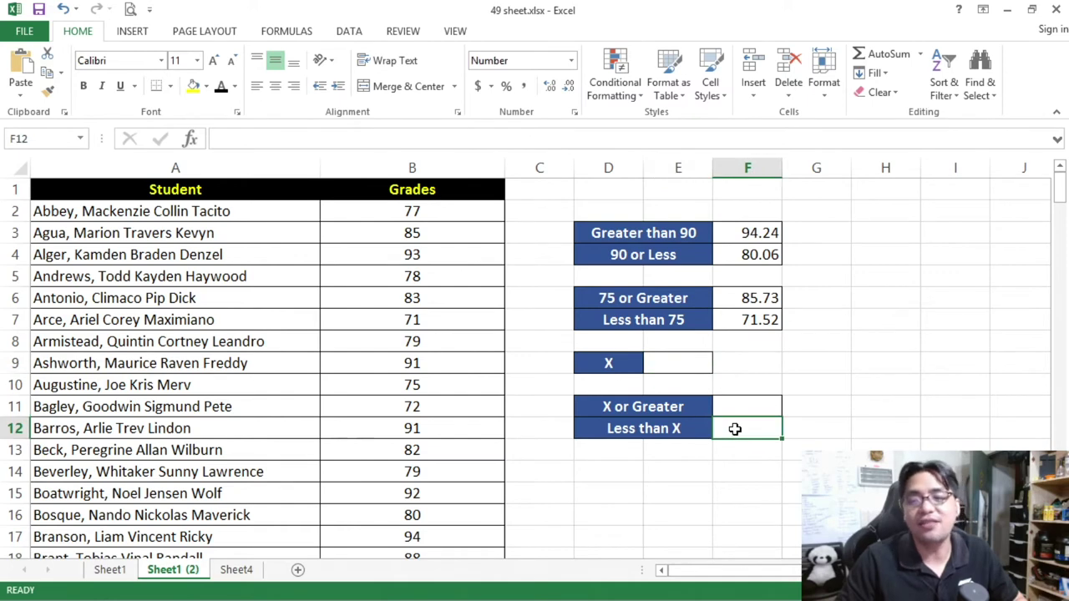
{"action": "left_click", "coordinate": [672, 365]}
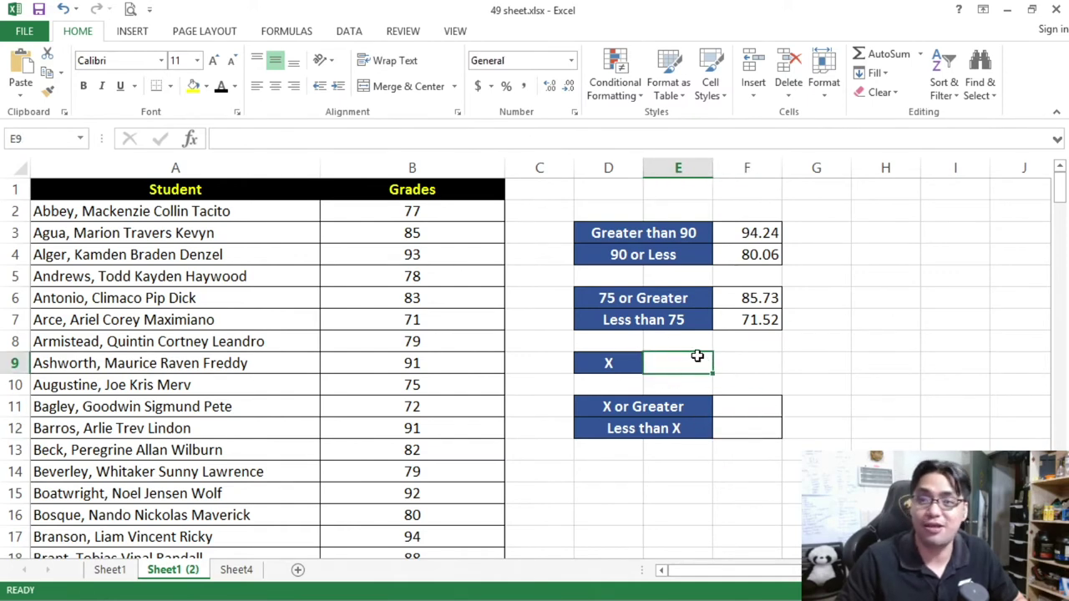
{"action": "left_click", "coordinate": [741, 404]}
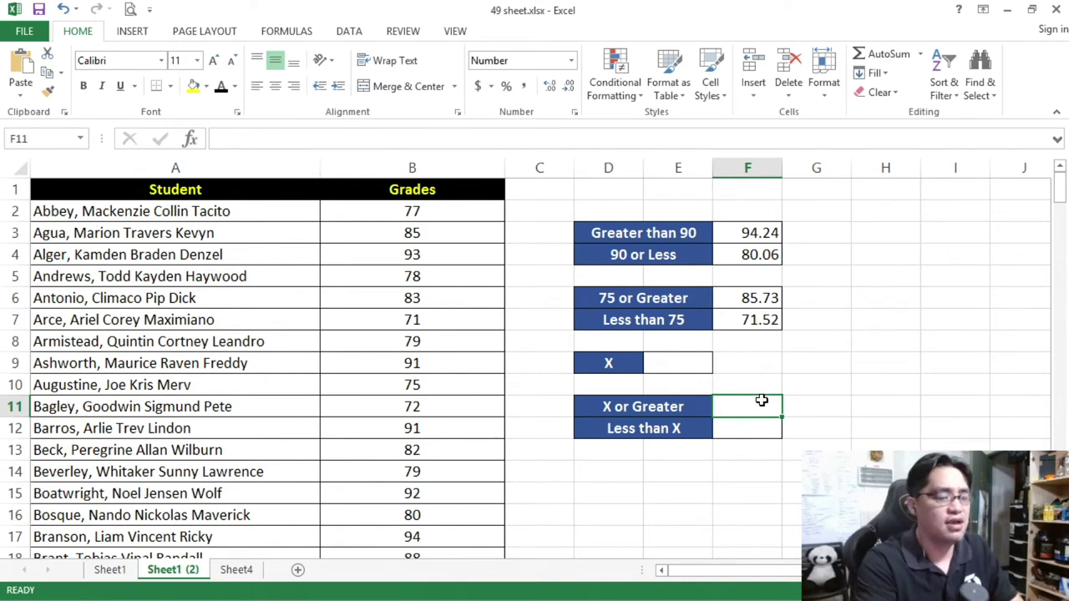
{"action": "type", "text": "=AVERAGEIF("}
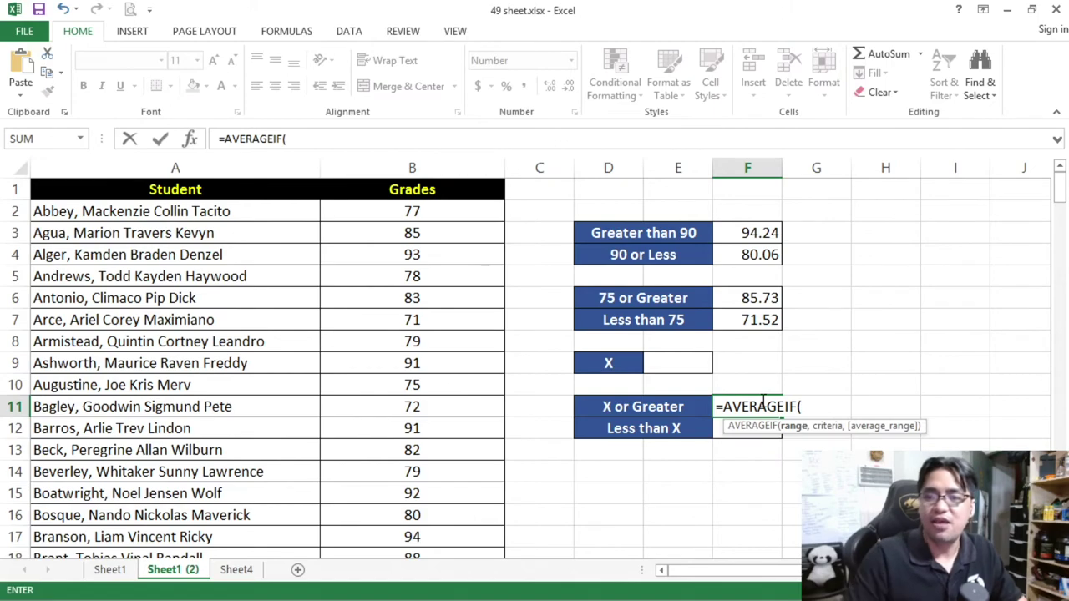
Step: Build =AVERAGEIF(B2:B201,">="&E9) in F11, showing #DIV/0! while X is blank
{"action": "left_click", "coordinate": [454, 209]}
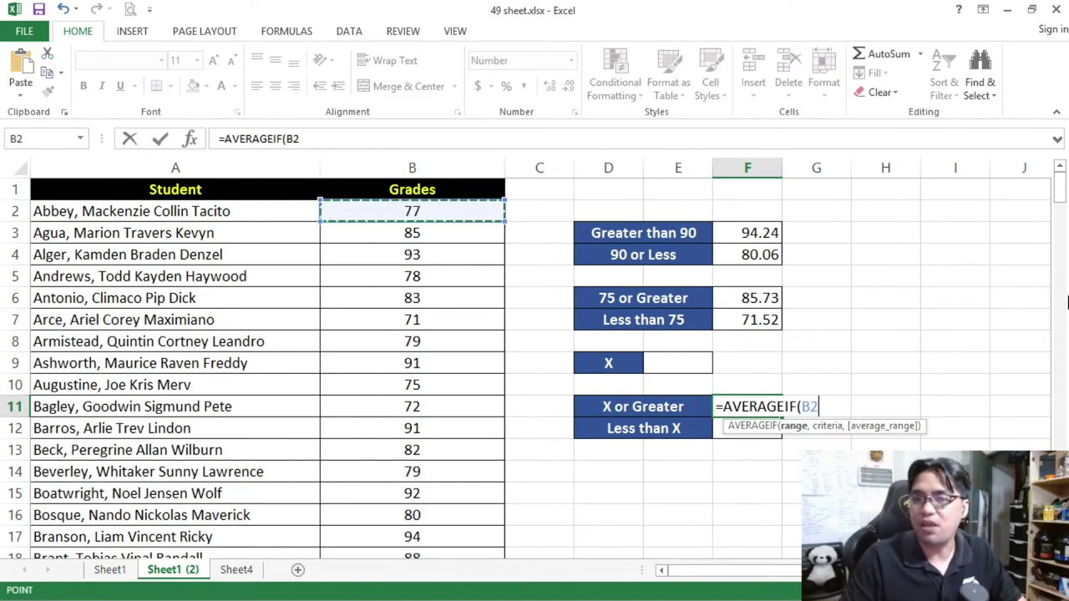
{"action": "left_click_drag", "start_coordinate": [1059, 193], "coordinate": [1059, 198]}
{"action": "left_click", "coordinate": [440, 539], "text": "shift"}
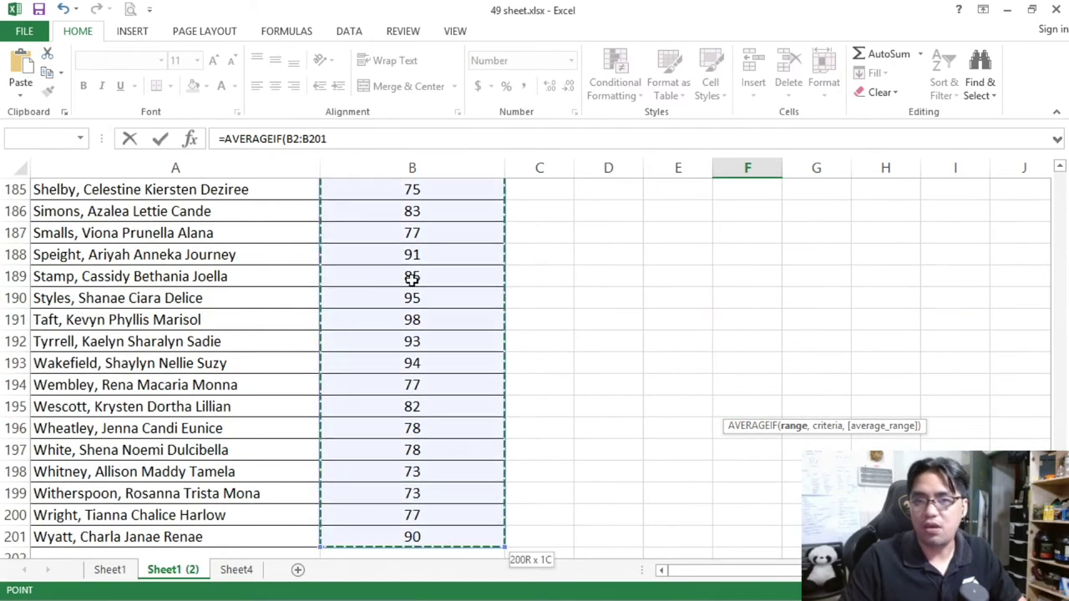
{"action": "left_click", "coordinate": [363, 138]}
{"action": "type", "text": ","}
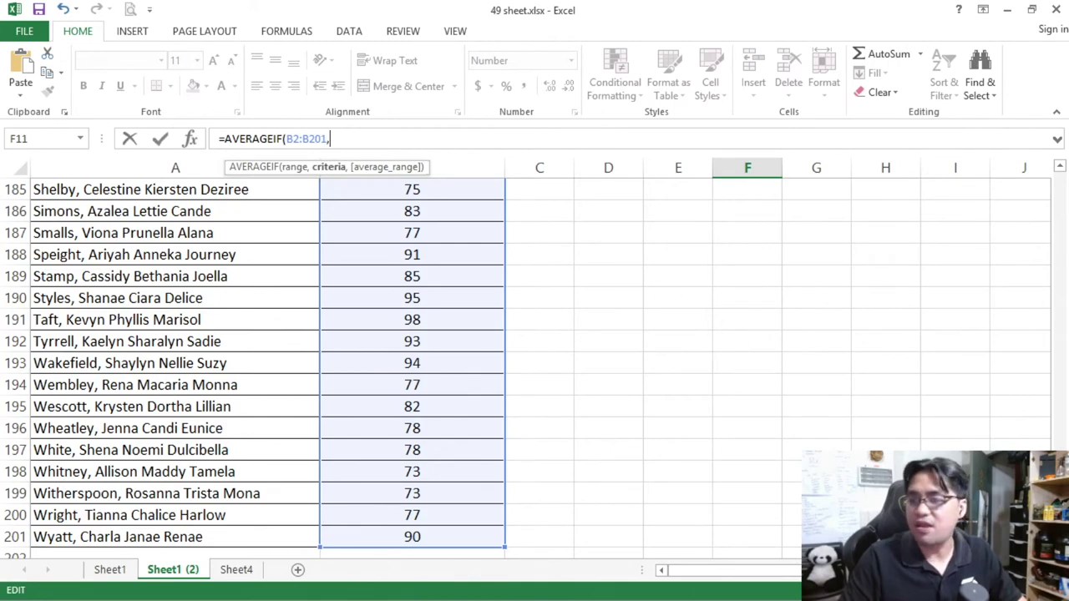
{"action": "scroll", "coordinate": [451, 205], "scroll_direction": "up", "scroll_amount": 20}
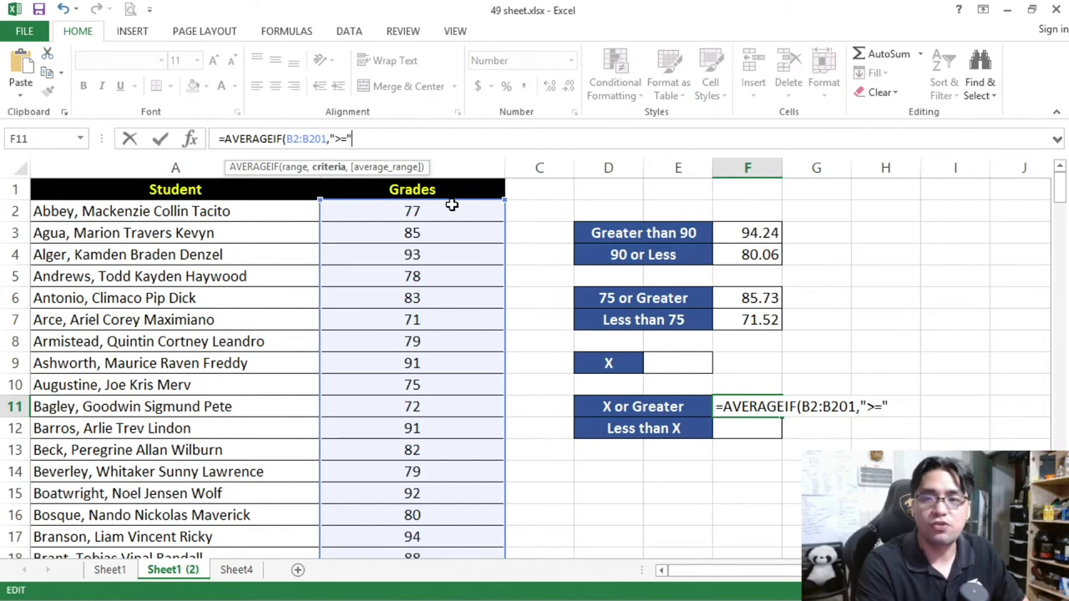
{"action": "type", "text": "&"}
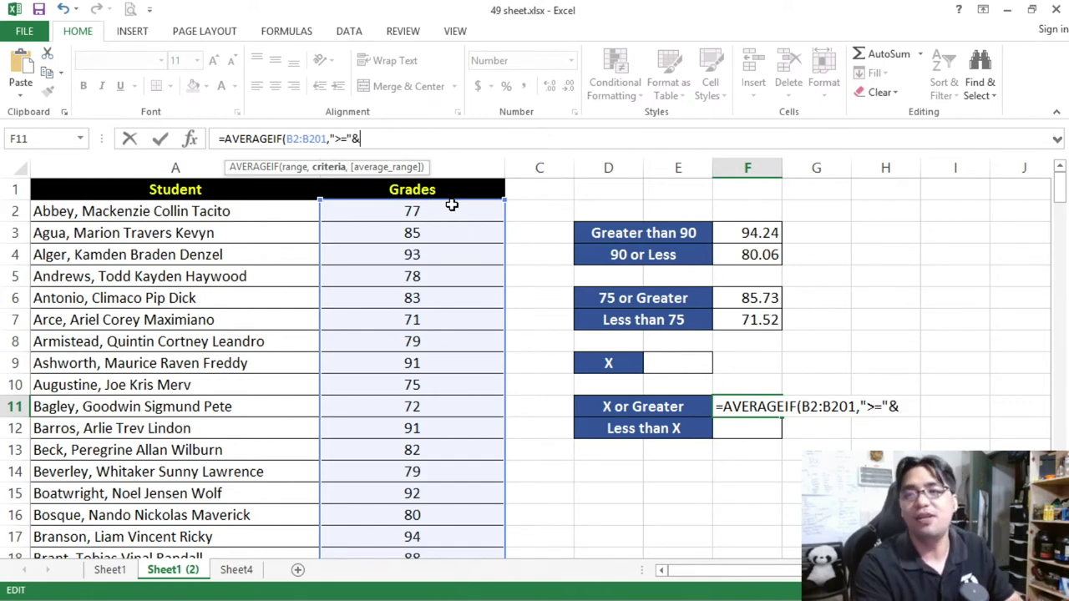
{"action": "left_click", "coordinate": [672, 362]}
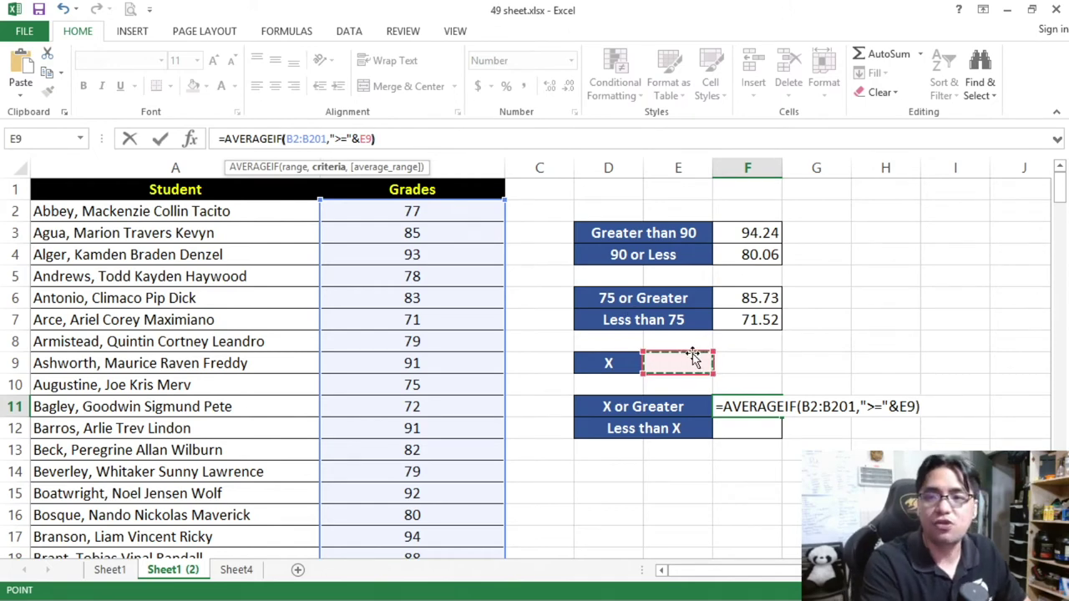
{"action": "key", "text": "Return"}
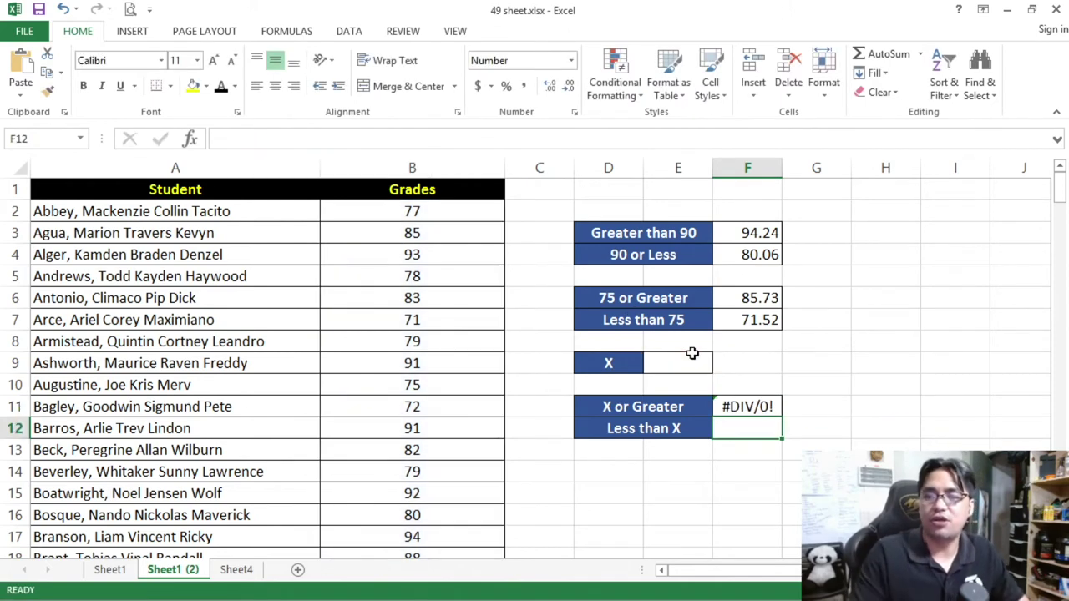
Step: Enter =AVERAGEIF(B2:B201,"<"&E9) in F12 for the Less than X average
{"action": "left_click", "coordinate": [751, 401]}
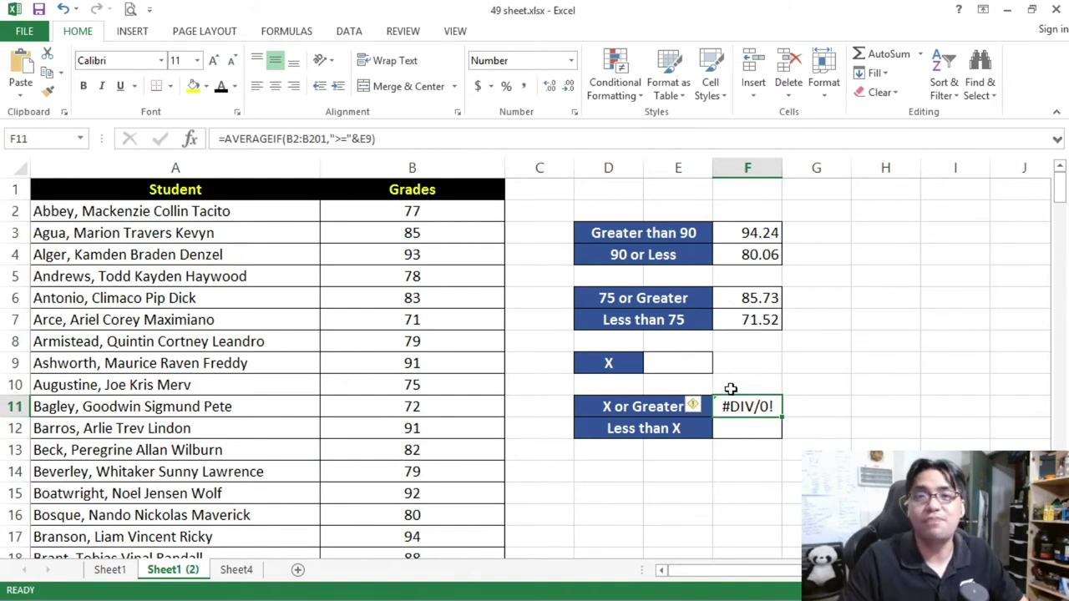
{"action": "left_click", "coordinate": [756, 435]}
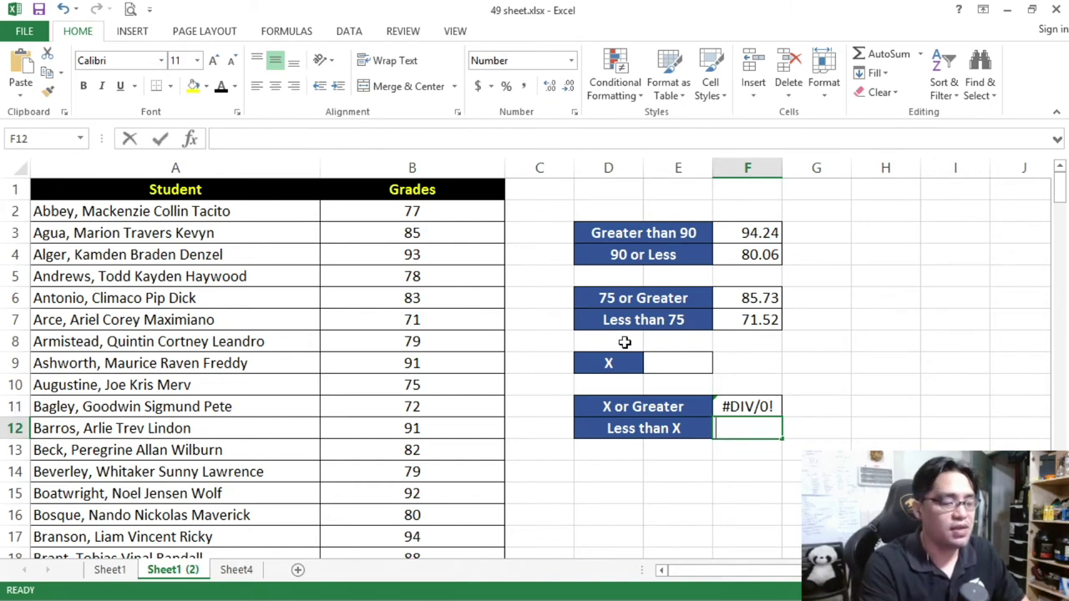
{"action": "type", "text": "=AVERAGEIF"}
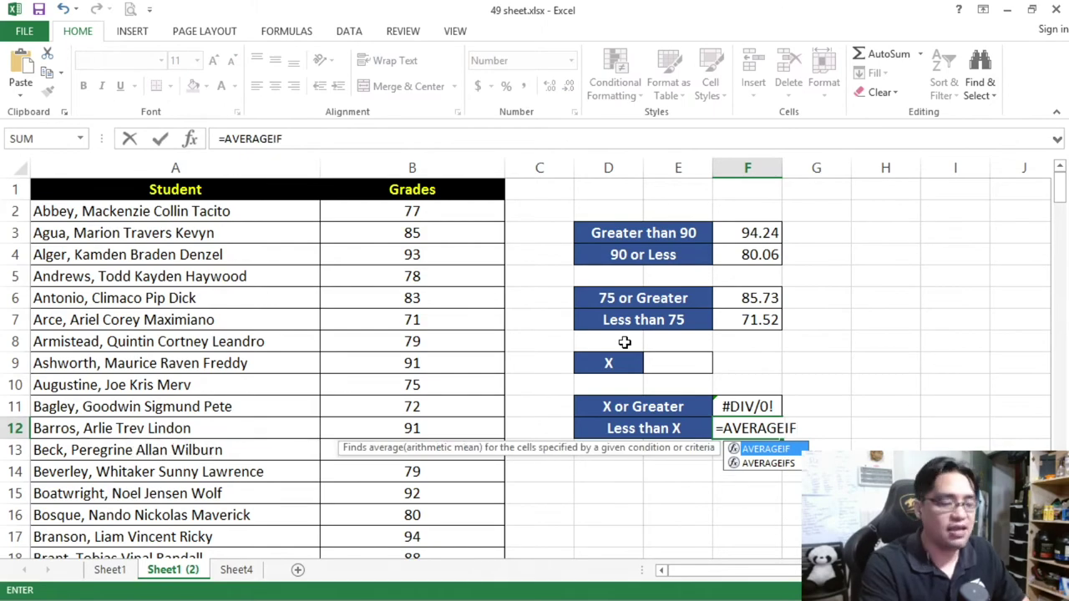
{"action": "type", "text": "("}
{"action": "left_click", "coordinate": [451, 217]}
{"action": "left_click_drag", "start_coordinate": [1059, 185], "coordinate": [1059, 209]}
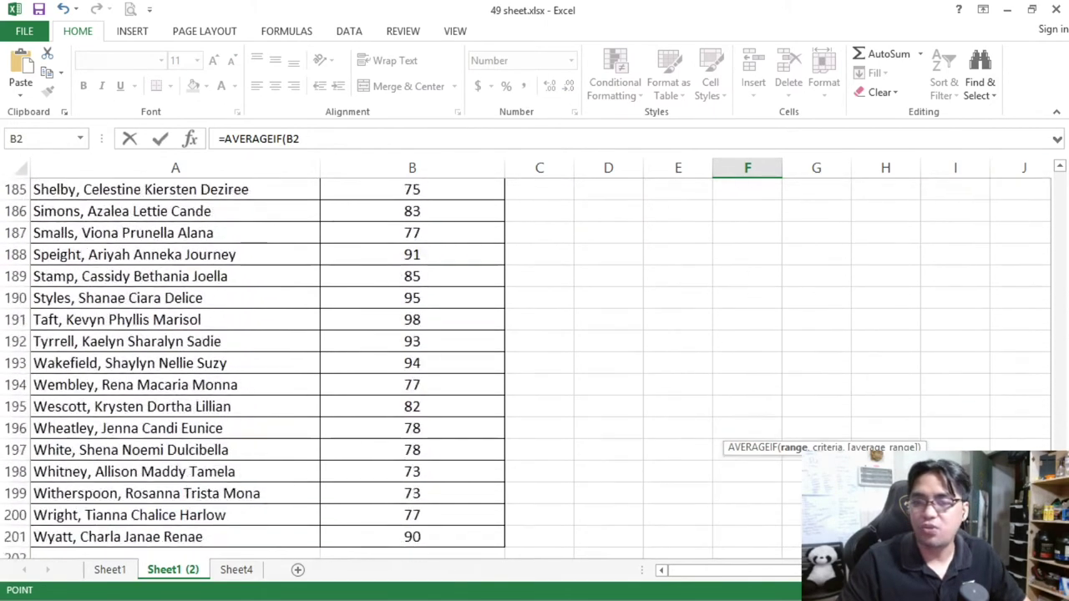
{"action": "left_click", "coordinate": [470, 537], "text": "shift"}
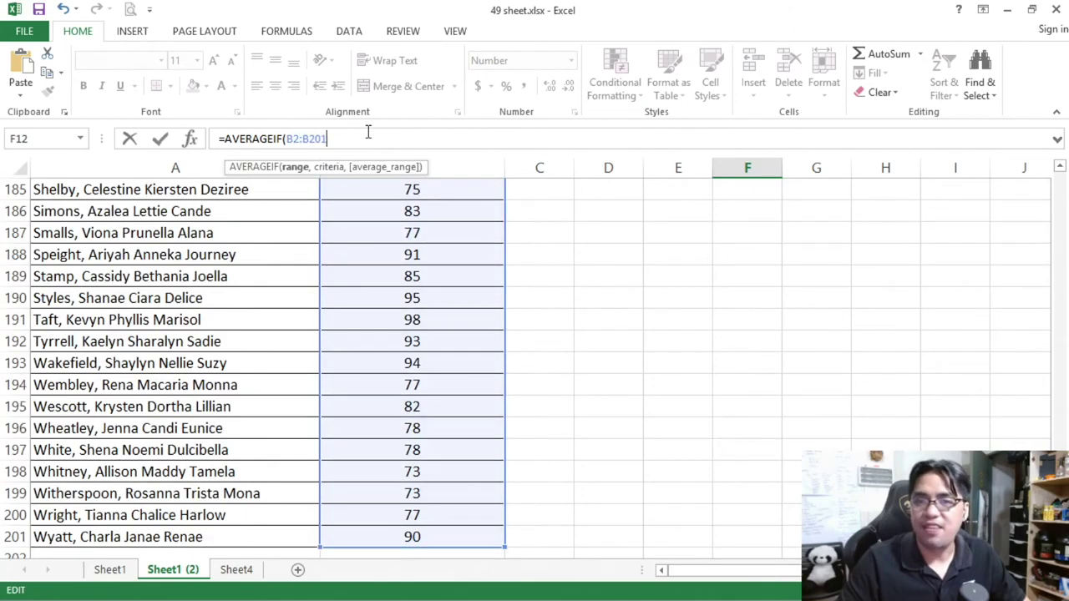
{"action": "type", "text": ","}
{"action": "left_click_drag", "start_coordinate": [1059, 208], "coordinate": [1059, 185]}
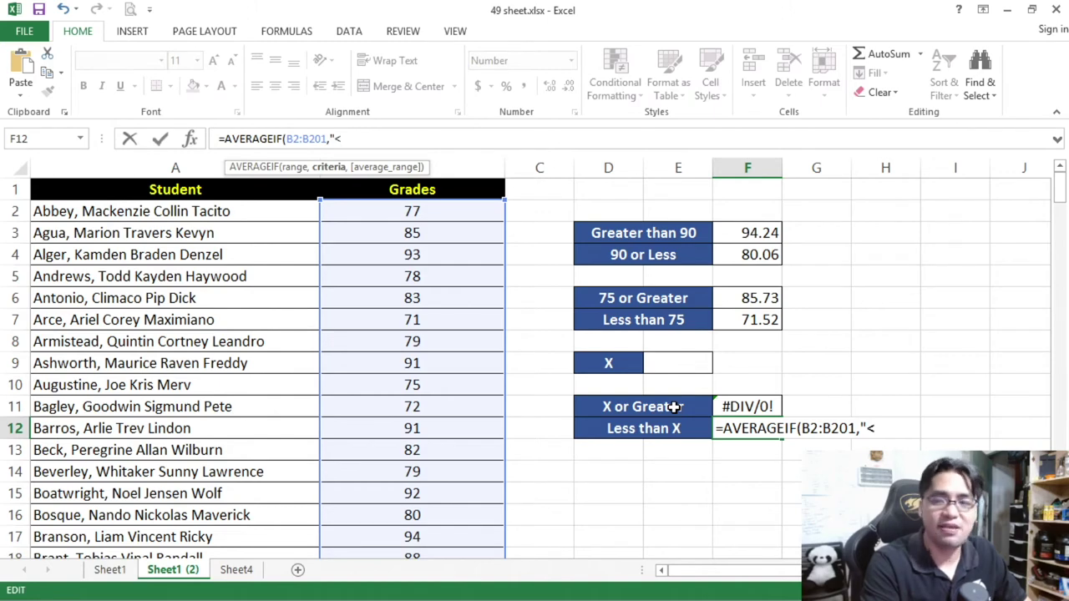
{"action": "type", "text": "&"}
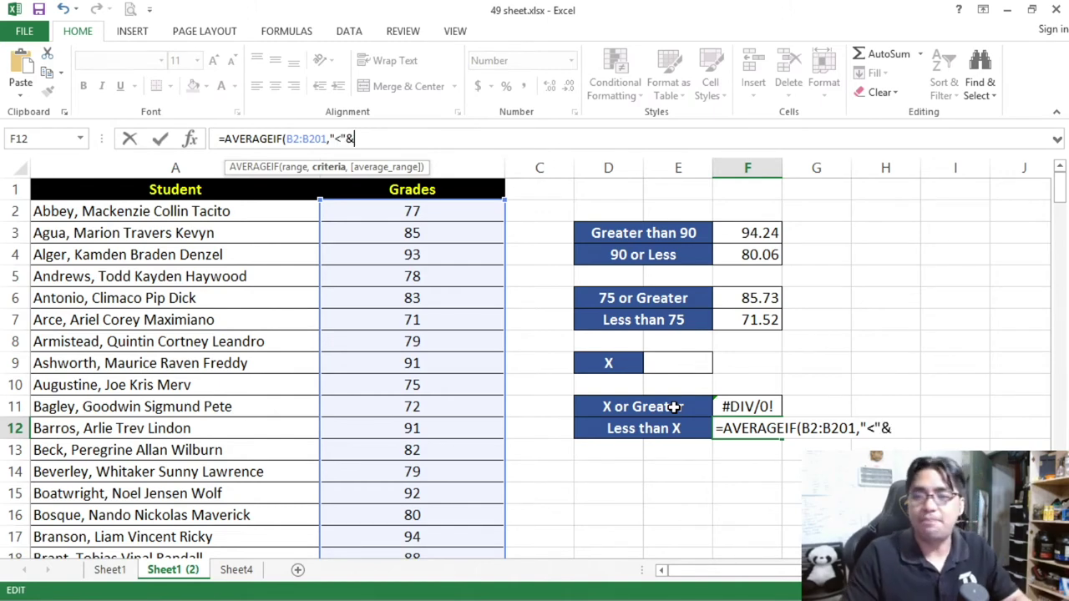
{"action": "left_click", "coordinate": [669, 365]}
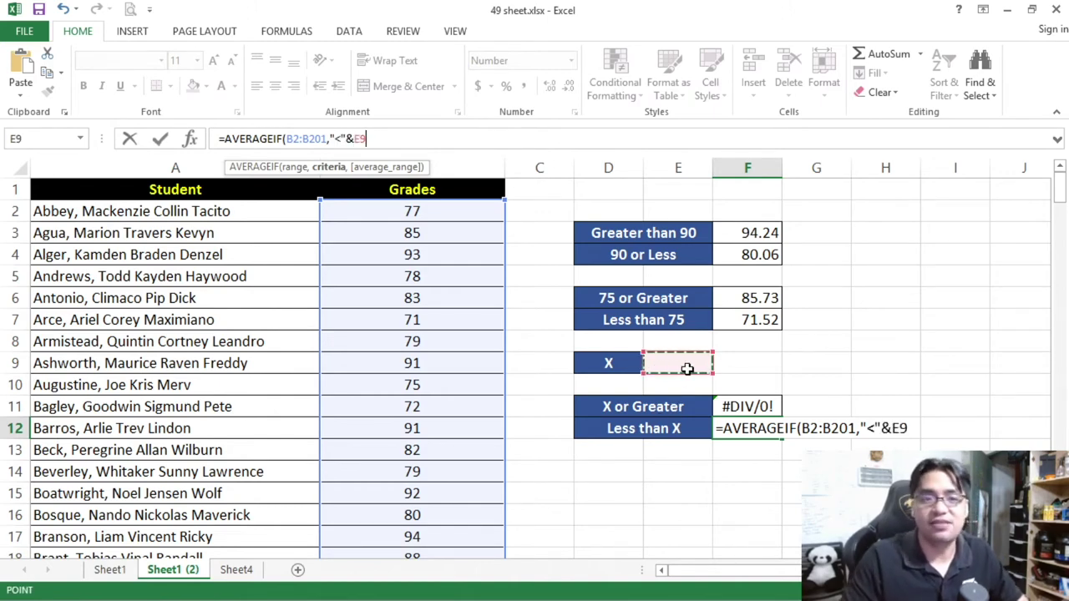
{"action": "type", "text": ")"}
{"action": "key", "text": "Return"}
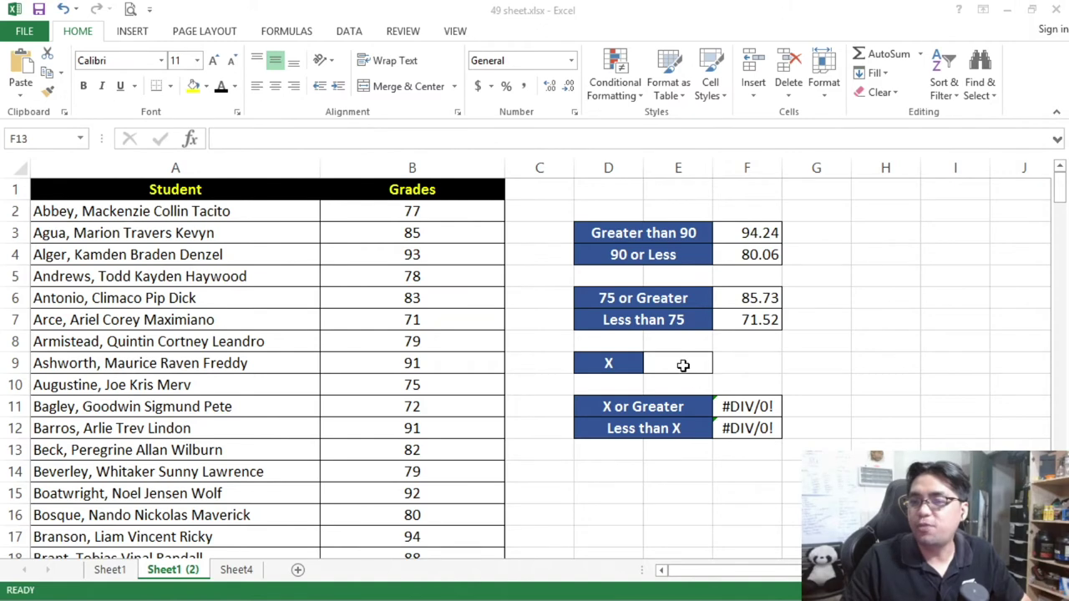
Step: Set X in E9 to 85 and inspect the F11 and F12 formulas
{"action": "left_click", "coordinate": [687, 366]}
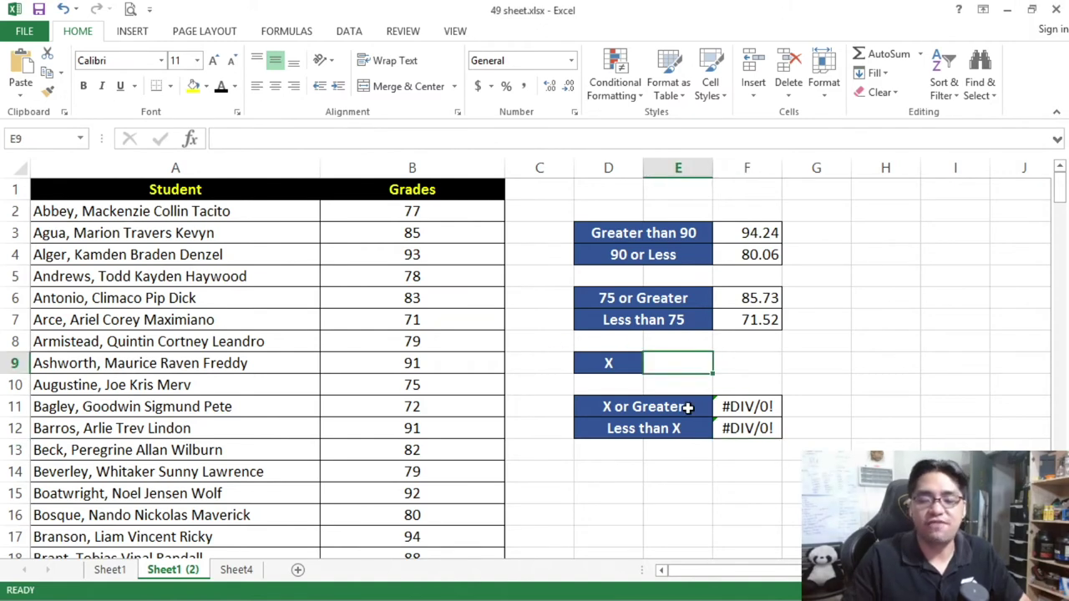
{"action": "type", "text": "85"}
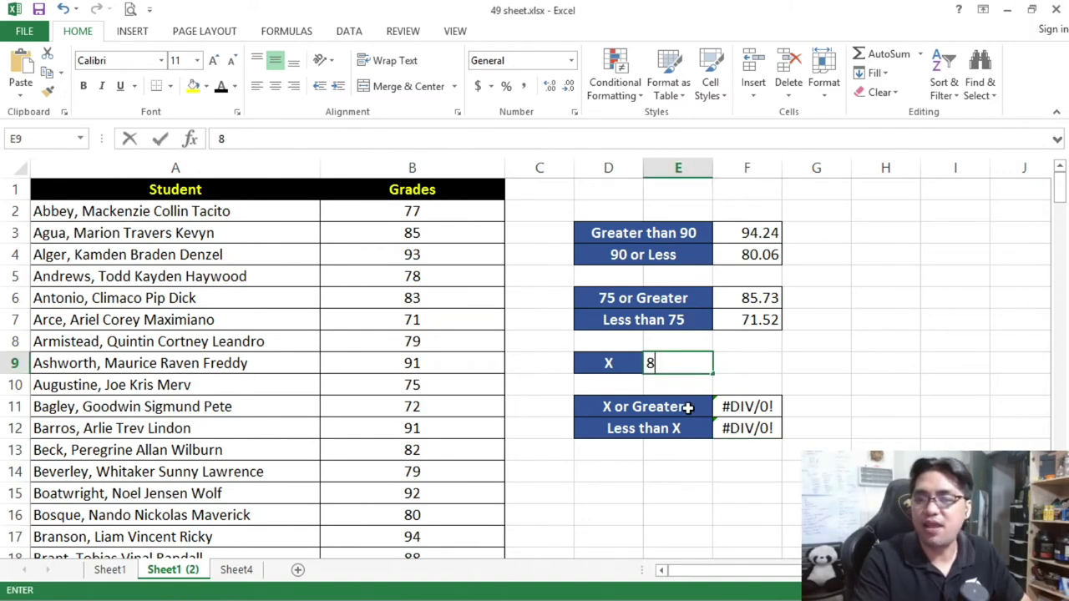
{"action": "key", "text": "Return"}
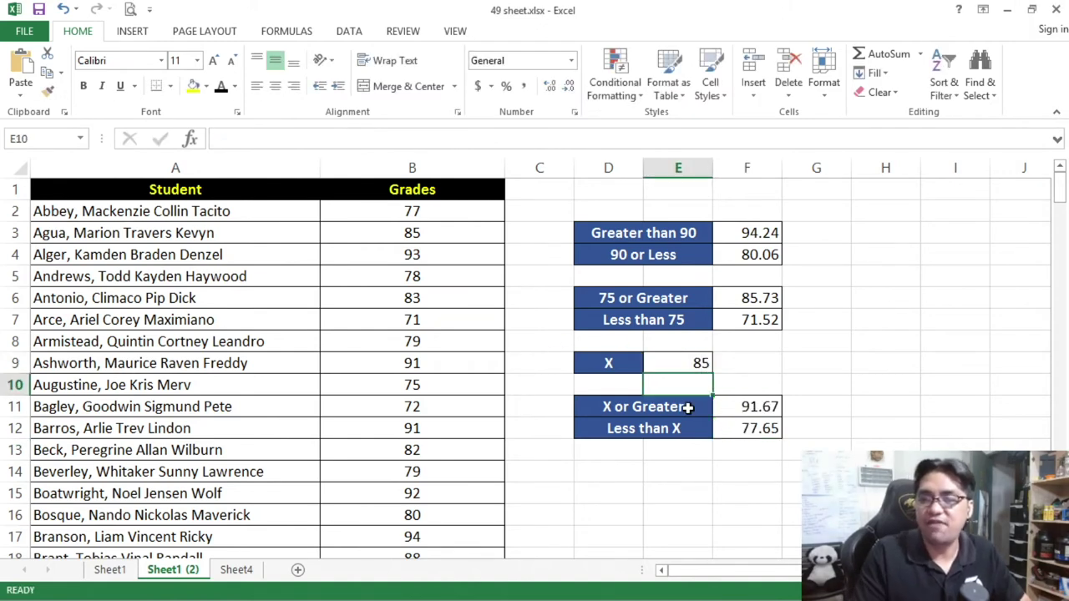
{"action": "left_click", "coordinate": [750, 405]}
{"action": "left_click", "coordinate": [756, 428]}
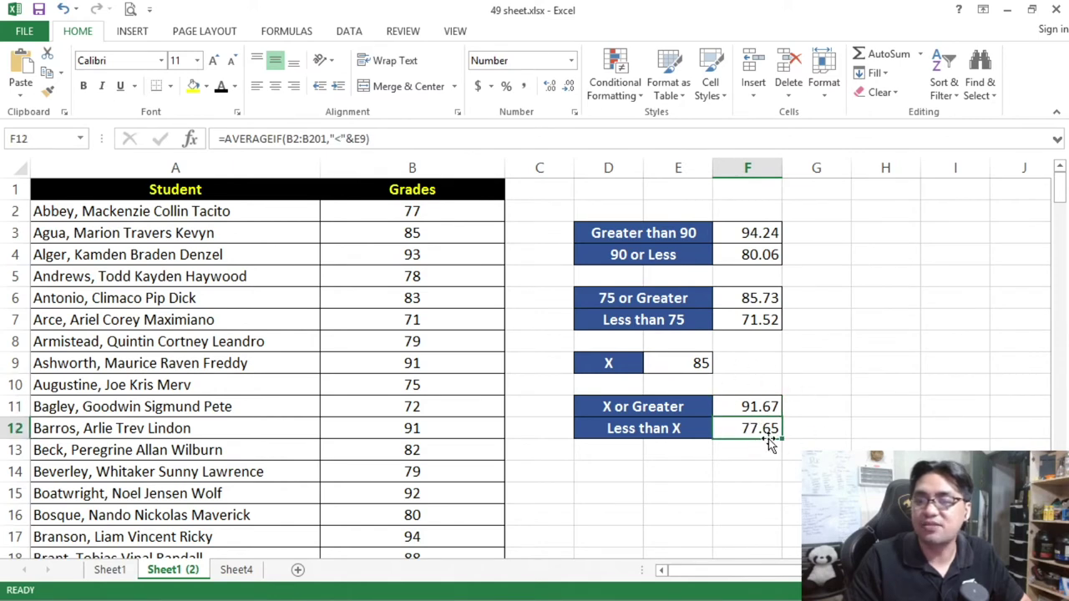
Step: Change X to 75 and compare F11:F12 with F6:F7 (85.73, 71.52)
{"action": "left_click", "coordinate": [689, 359]}
{"action": "type", "text": "75"}
{"action": "key", "text": "Return"}
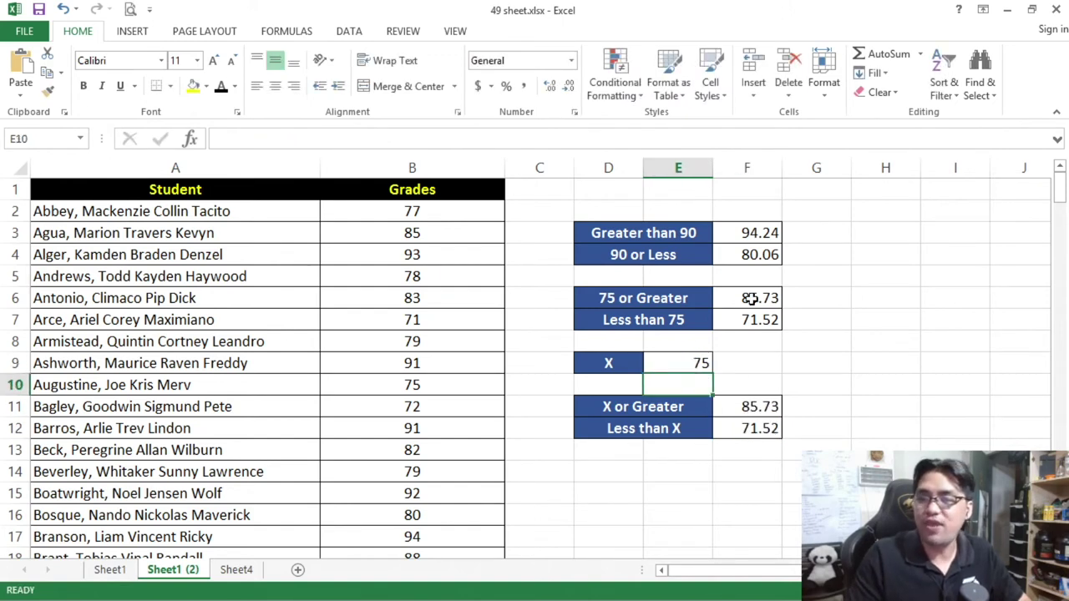
{"action": "left_click_drag", "start_coordinate": [754, 298], "coordinate": [764, 318]}
{"action": "left_click_drag", "start_coordinate": [759, 406], "coordinate": [766, 428]}
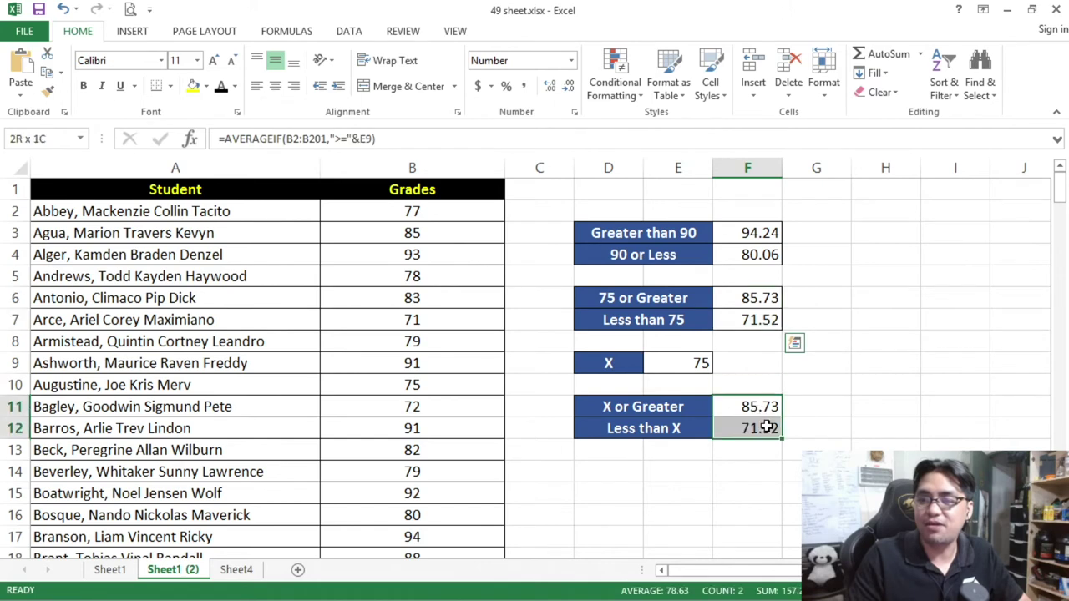
{"action": "left_click", "coordinate": [699, 363]}
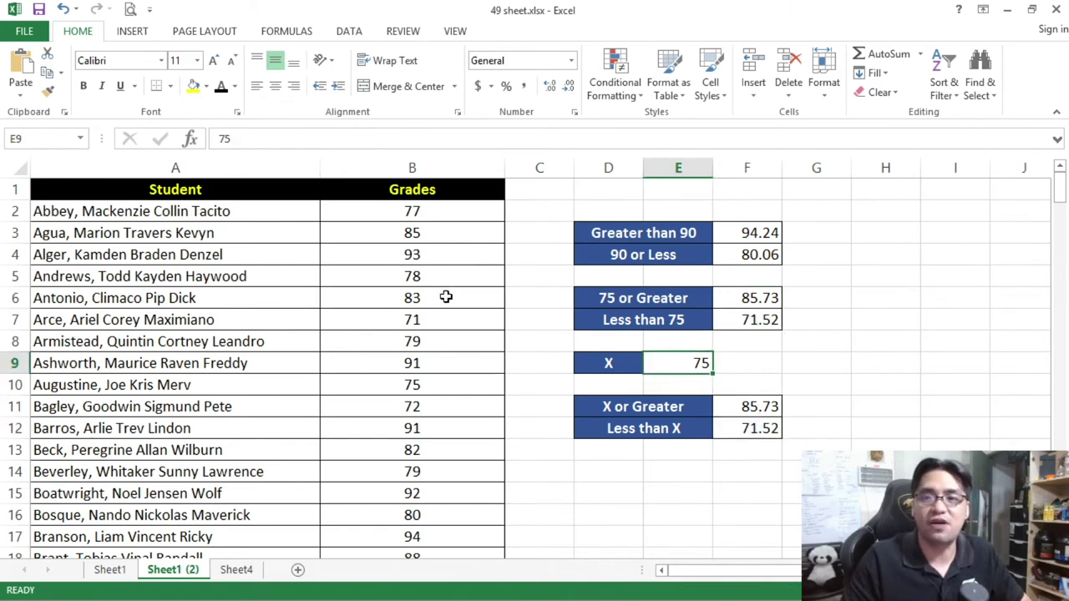
Step: Select grades B2:B16 to check their average, then move to Sheet4
{"action": "left_click", "coordinate": [418, 210]}
{"action": "left_click_drag", "start_coordinate": [430, 210], "coordinate": [442, 518]}
{"action": "left_click_drag", "start_coordinate": [373, 214], "coordinate": [396, 520]}
{"action": "key", "text": "ctrl+Page_Down"}
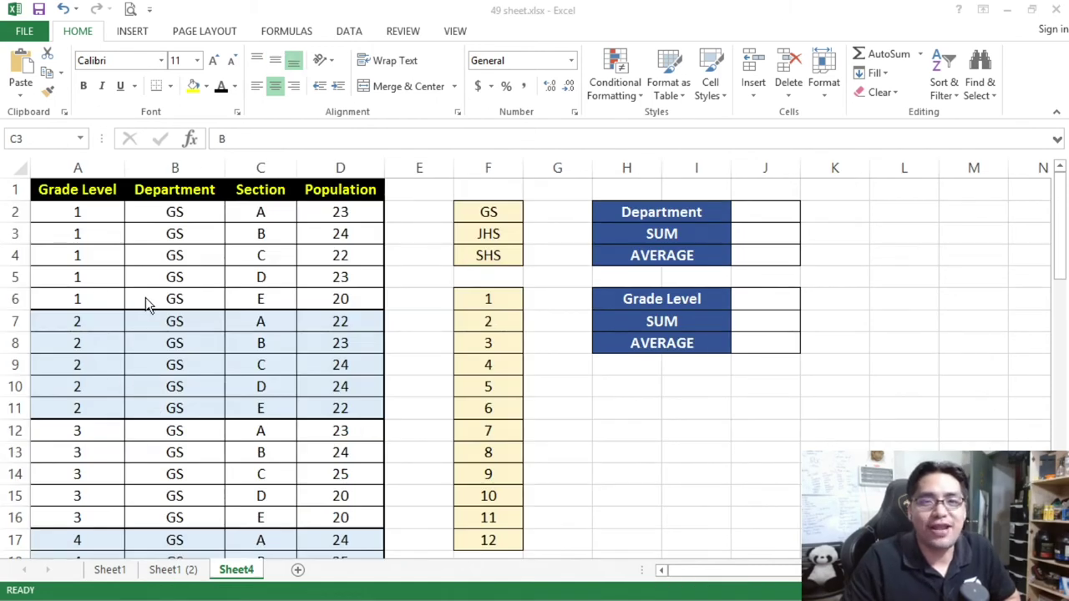
Step: Select the Grade Level header, then the grade 1 and grade 2 population ranges in column D
{"action": "mouse_move", "coordinate": [73, 192]}
{"action": "left_mouse_down"}
{"action": "mouse_move", "coordinate": [108, 191]}
{"action": "mouse_move", "coordinate": [148, 209]}
{"action": "mouse_move", "coordinate": [89, 193]}
{"action": "left_mouse_up"}
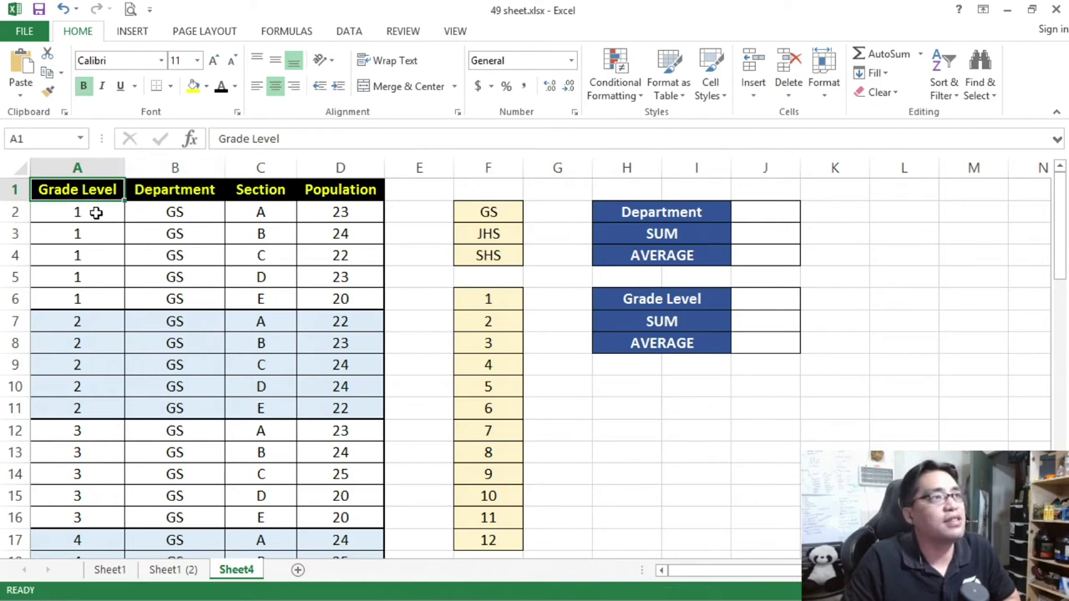
{"action": "left_click", "coordinate": [96, 212]}
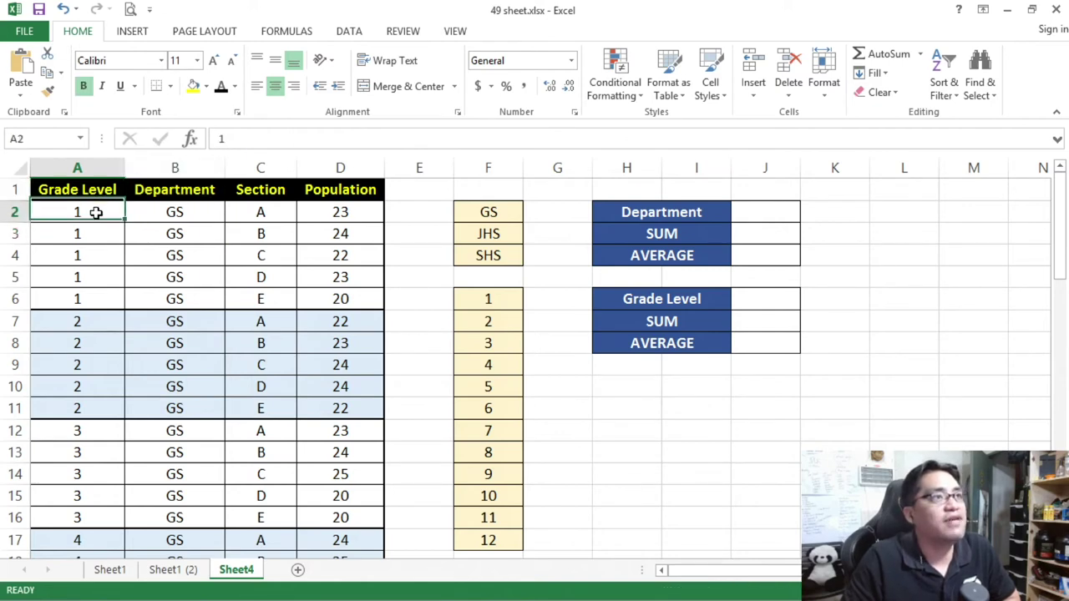
{"action": "scroll", "coordinate": [175, 279], "scroll_direction": "down", "scroll_amount": 13}
{"action": "scroll", "coordinate": [264, 322], "scroll_direction": "down", "scroll_amount": 4}
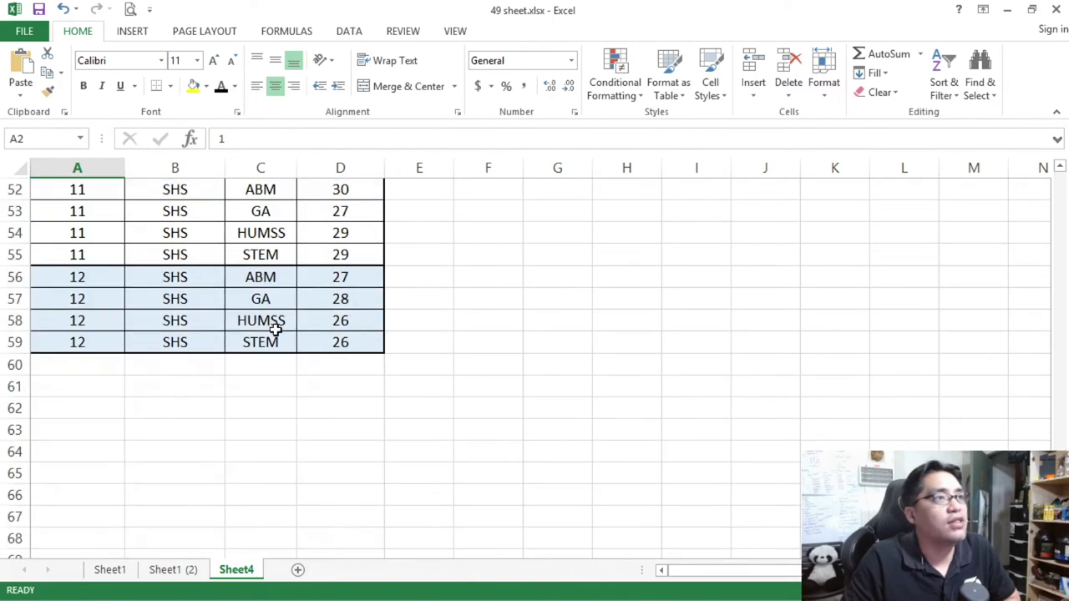
{"action": "scroll", "coordinate": [275, 329], "scroll_direction": "up", "scroll_amount": 14}
{"action": "scroll", "coordinate": [276, 331], "scroll_direction": "up", "scroll_amount": 3}
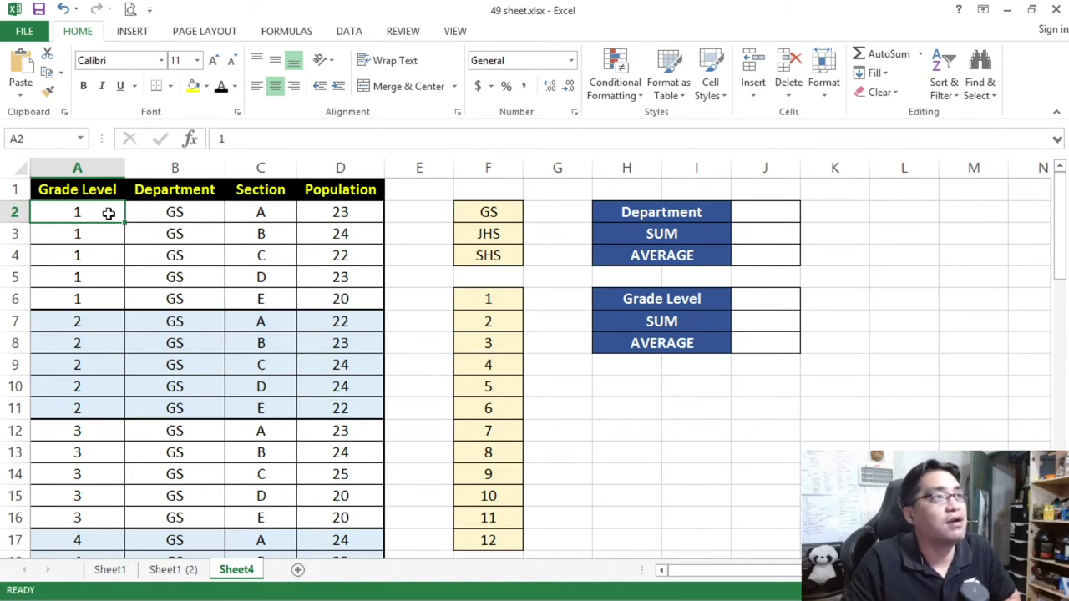
{"action": "left_click_drag", "start_coordinate": [97, 213], "coordinate": [328, 296]}
{"action": "left_click_drag", "start_coordinate": [340, 214], "coordinate": [354, 298]}
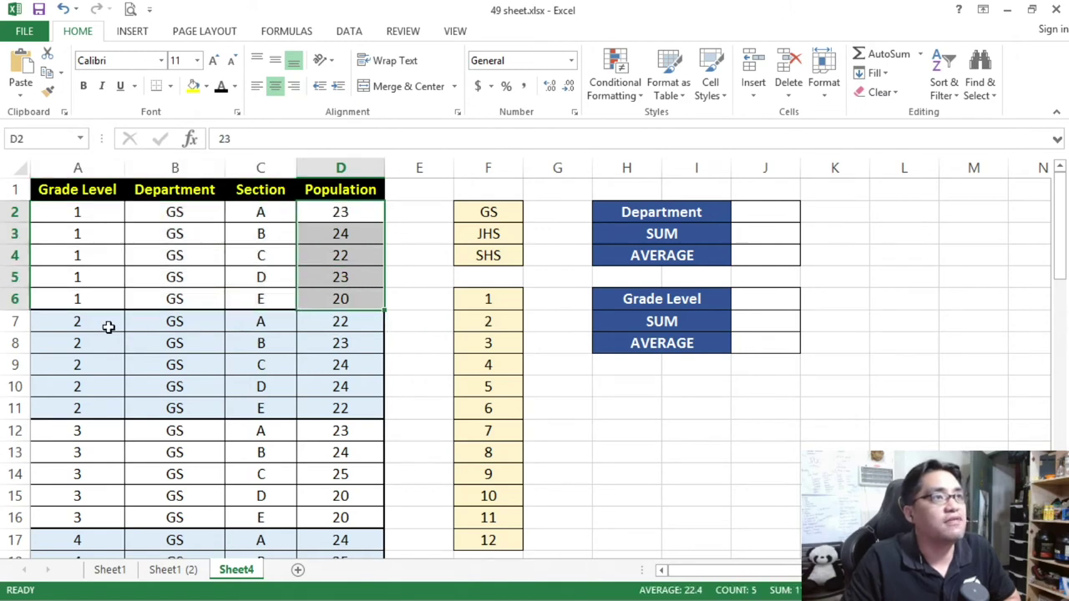
{"action": "left_click_drag", "start_coordinate": [330, 323], "coordinate": [363, 404]}
Step: Select the grade 11 population values D52:D55, then return to the Department cell J2
{"action": "scroll", "coordinate": [342, 431], "scroll_direction": "down", "scroll_amount": 14}
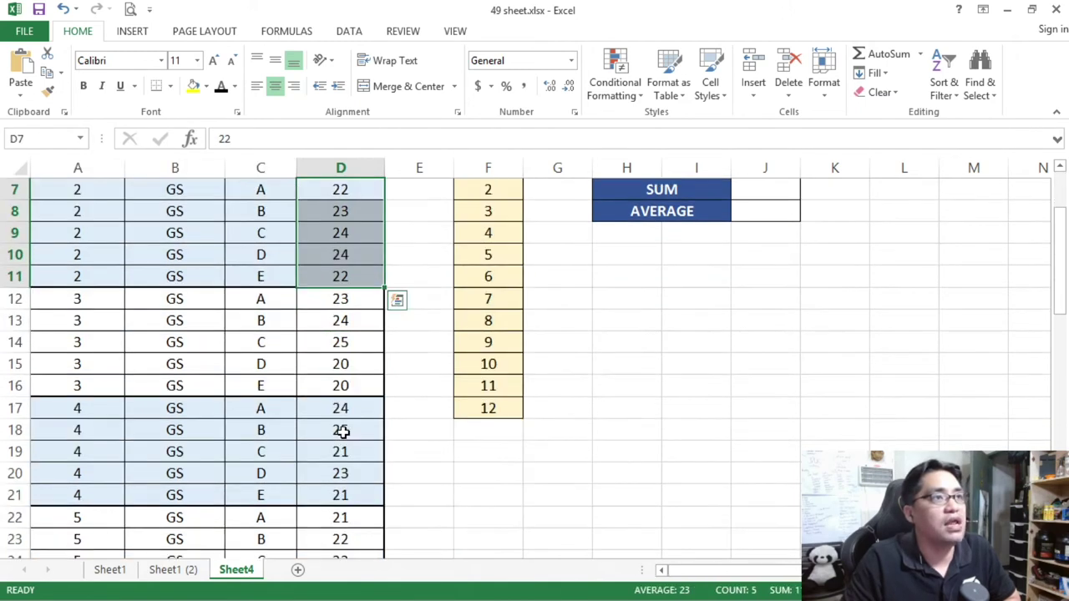
{"action": "scroll", "coordinate": [342, 430], "scroll_direction": "down", "scroll_amount": 2}
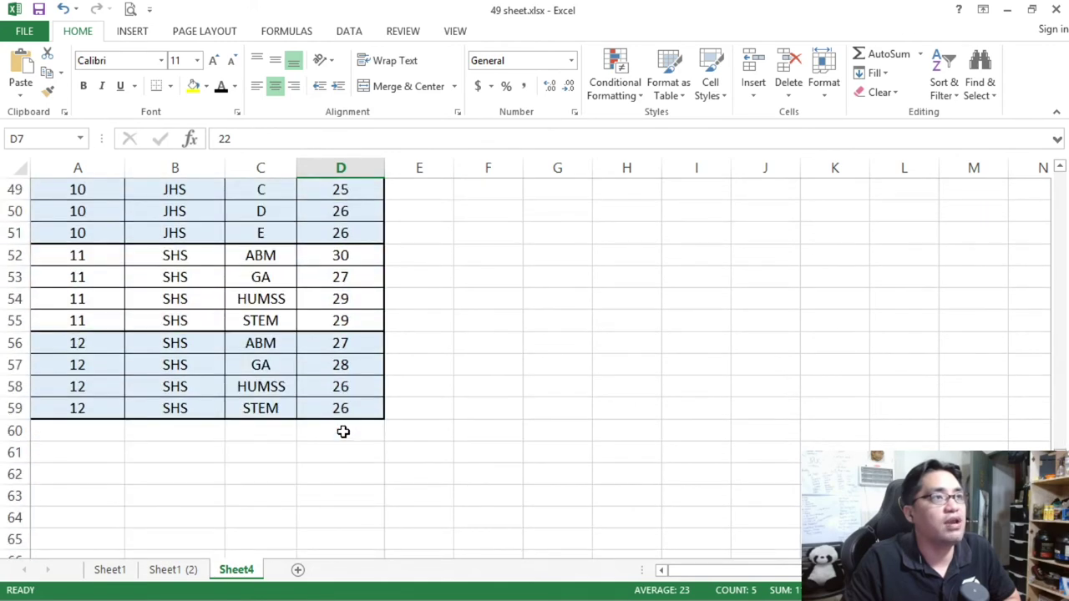
{"action": "scroll", "coordinate": [342, 428], "scroll_direction": "up", "scroll_amount": 1}
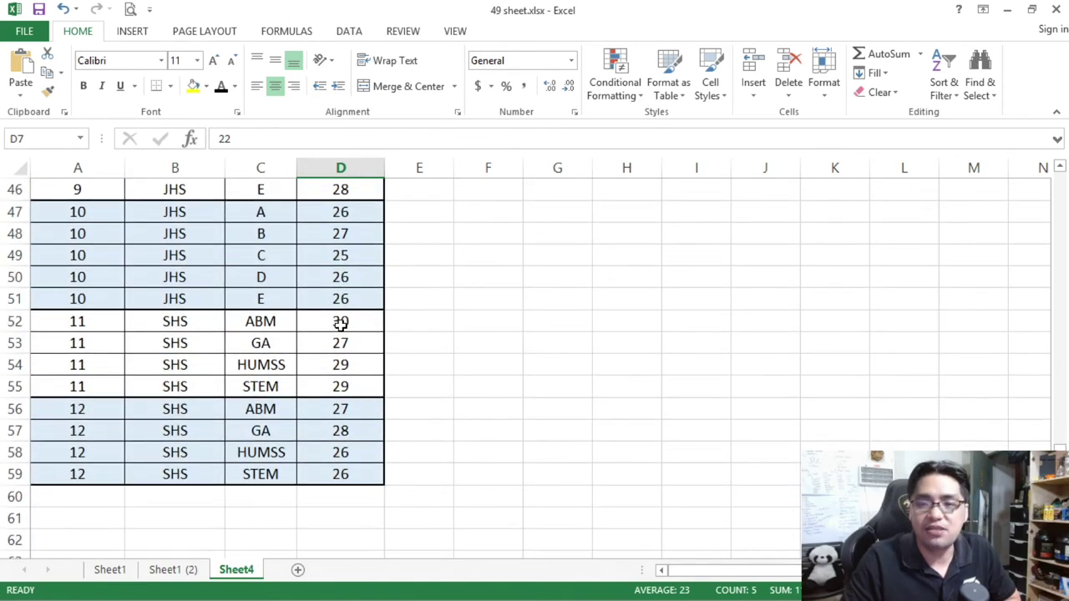
{"action": "left_click_drag", "start_coordinate": [347, 324], "coordinate": [360, 389]}
{"action": "scroll", "coordinate": [363, 468], "scroll_direction": "up", "scroll_amount": 15}
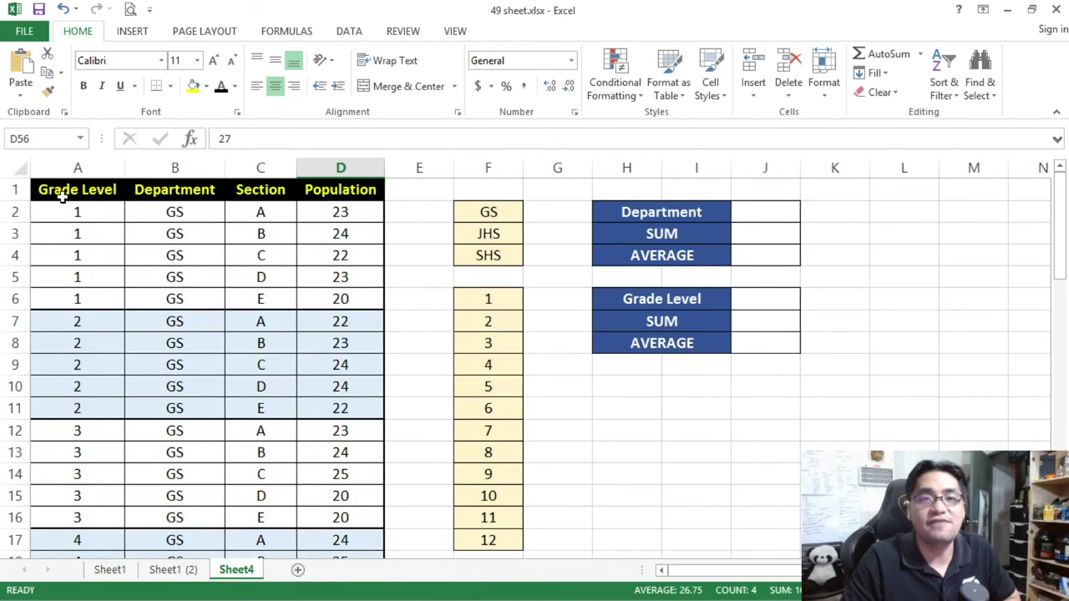
{"action": "left_click", "coordinate": [62, 195]}
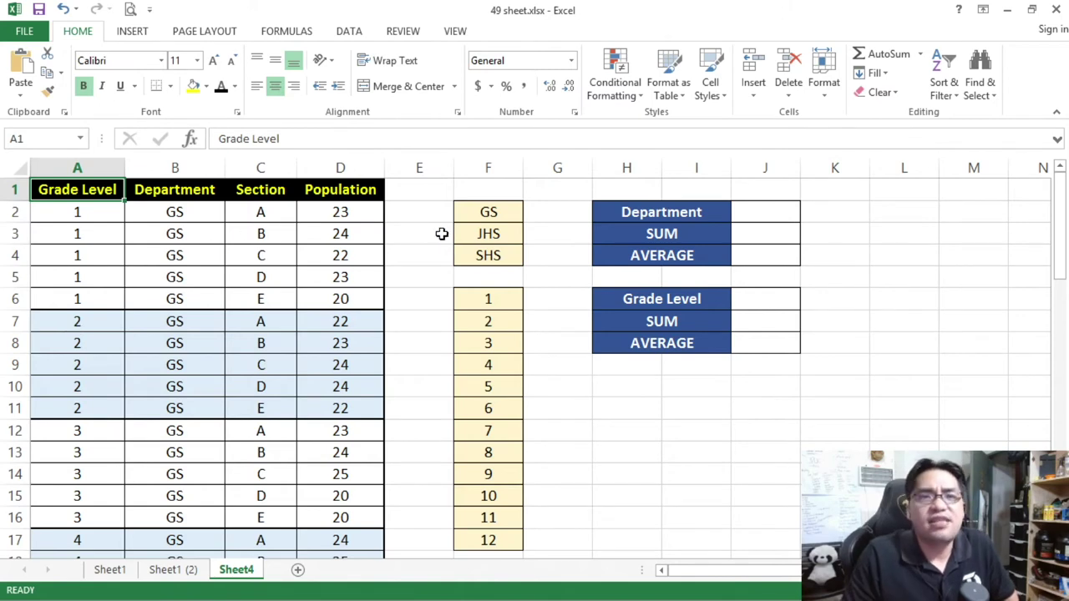
{"action": "left_click", "coordinate": [758, 212]}
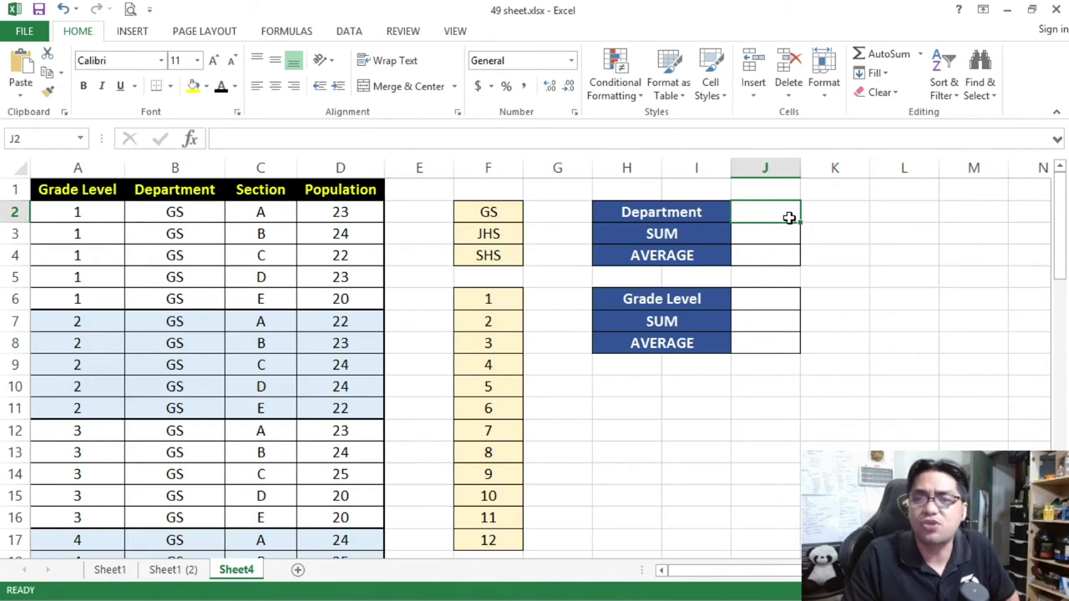
Step: Select a block of GS population values and check summary cells J2 to J4, ending on J2
{"action": "left_click_drag", "start_coordinate": [348, 211], "coordinate": [322, 502]}
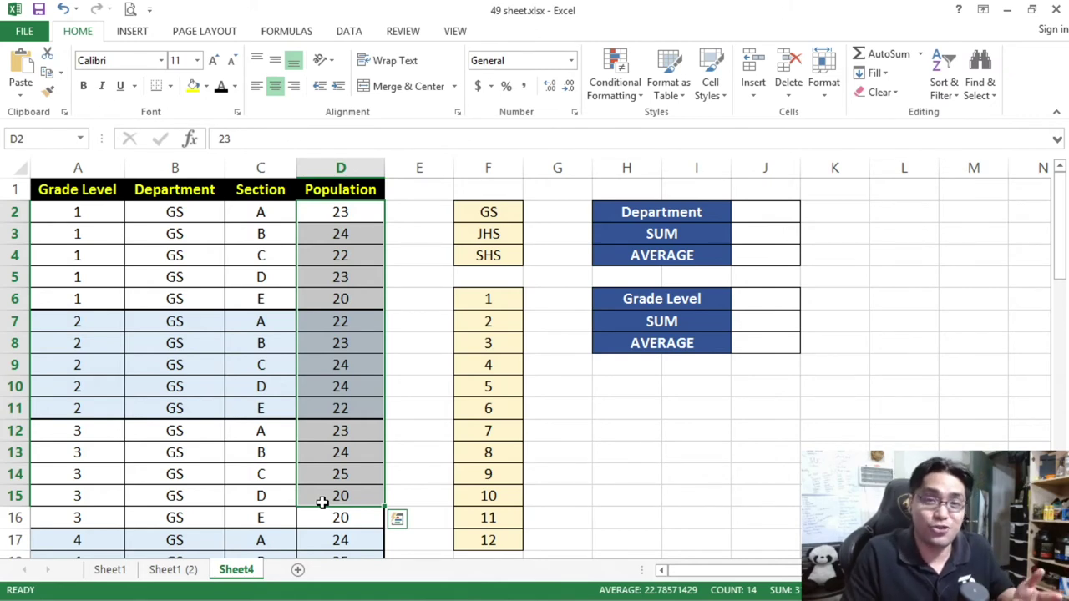
{"action": "left_click", "coordinate": [756, 251]}
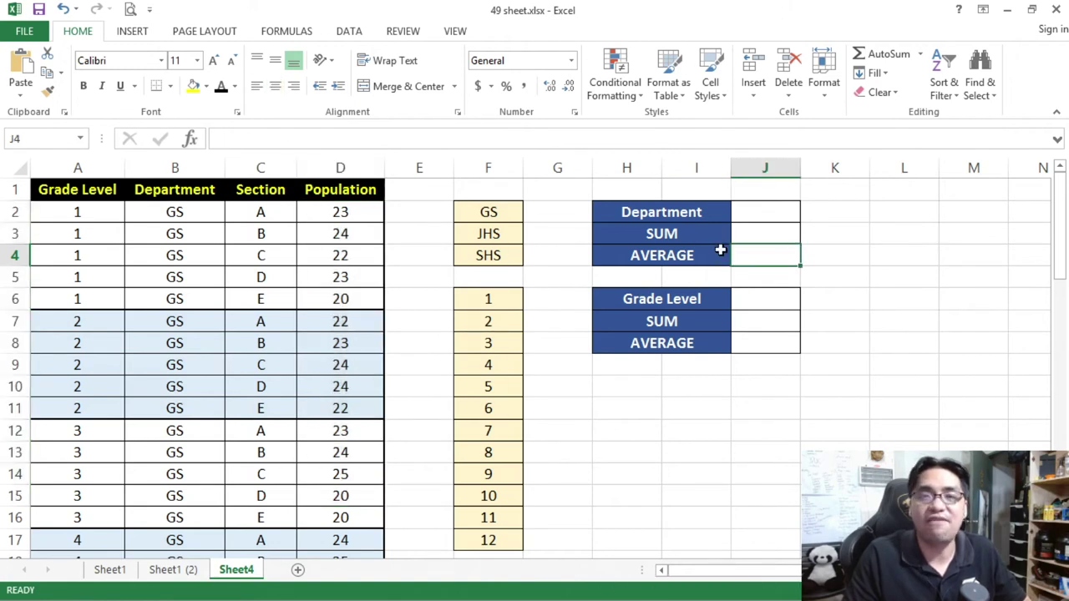
{"action": "left_click", "coordinate": [765, 236]}
{"action": "left_click", "coordinate": [765, 214]}
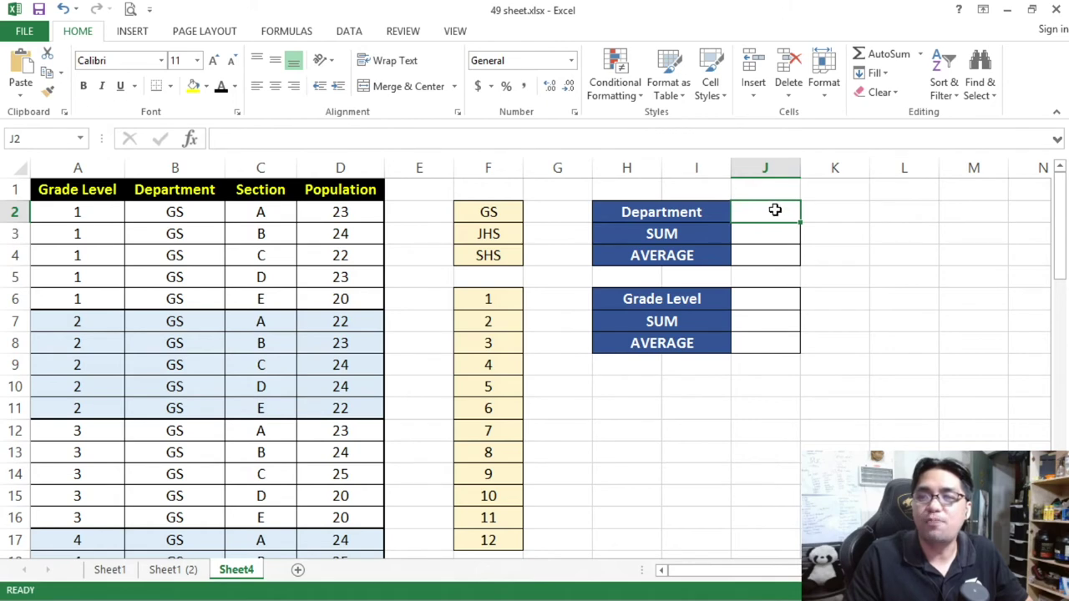
{"action": "left_click", "coordinate": [772, 231]}
{"action": "left_click", "coordinate": [772, 252]}
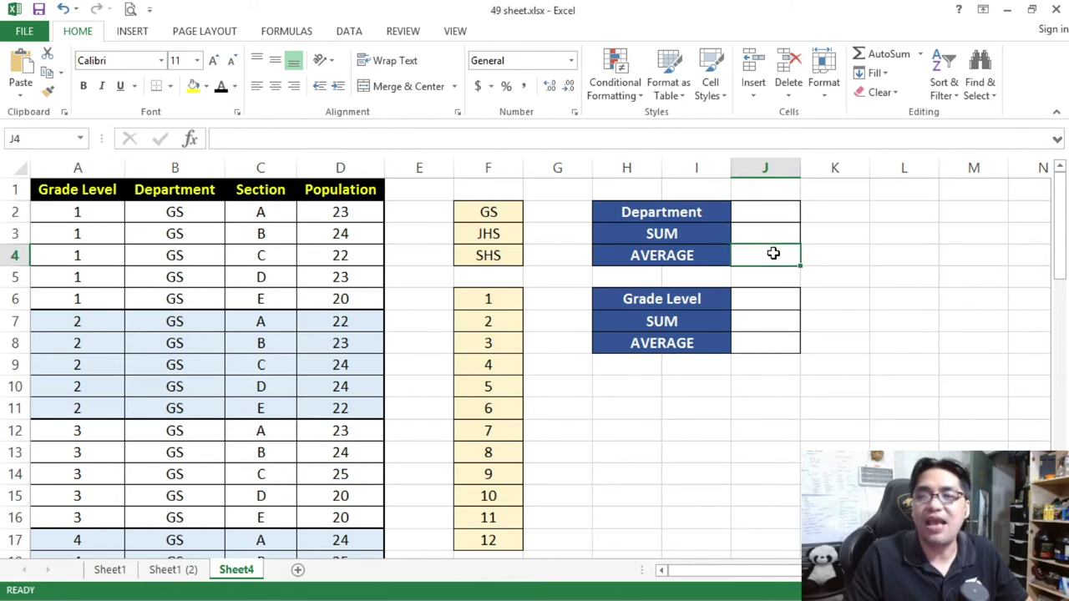
{"action": "key", "text": "ctrl+Up"}
{"action": "key", "text": "ctrl+Left"}
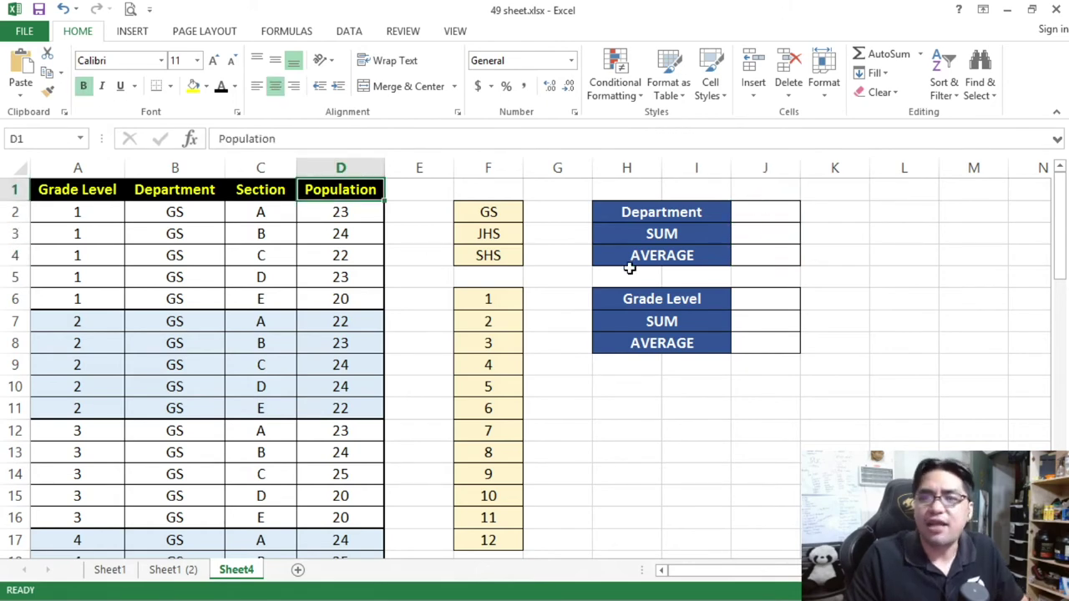
{"action": "left_click", "coordinate": [756, 212]}
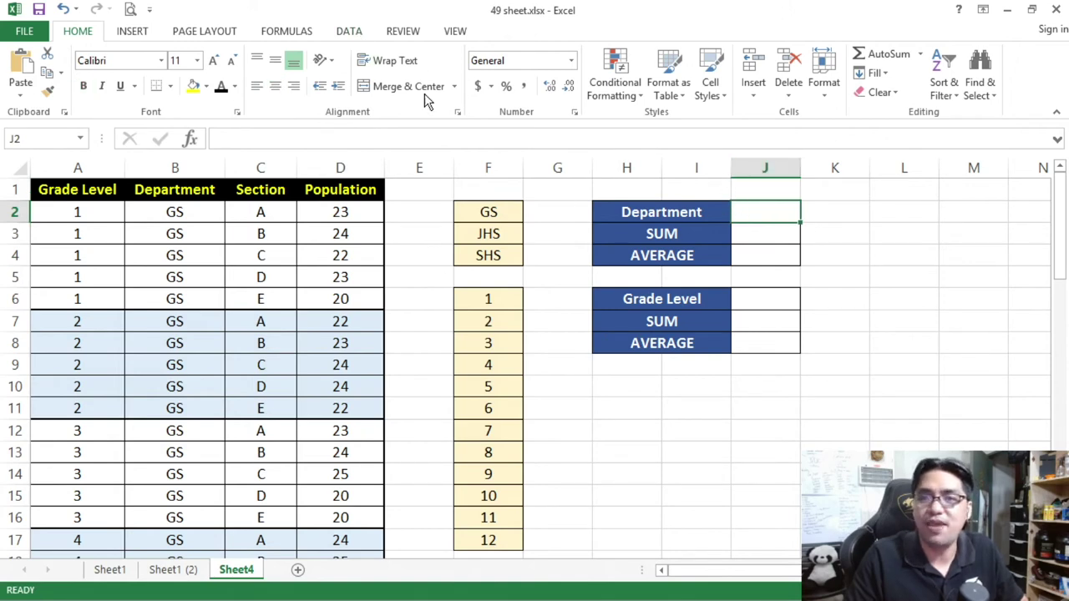
Step: Give J2 a List data validation with source =$F$2:$F$4
{"action": "left_click", "coordinate": [338, 32]}
{"action": "left_click", "coordinate": [672, 100]}
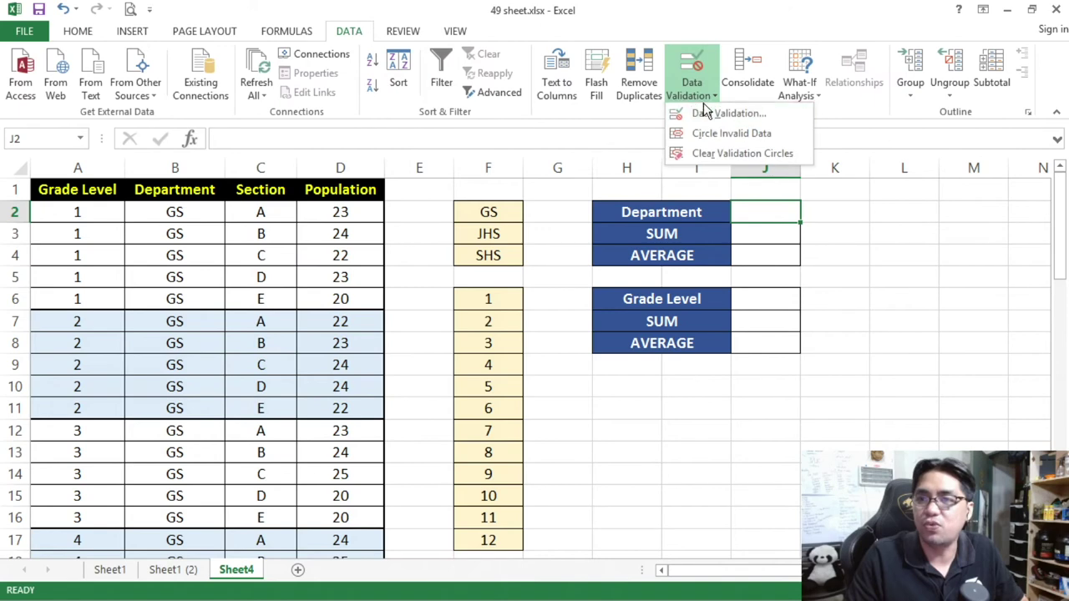
{"action": "left_click", "coordinate": [714, 114]}
{"action": "left_click_drag", "start_coordinate": [614, 109], "coordinate": [181, 58]}
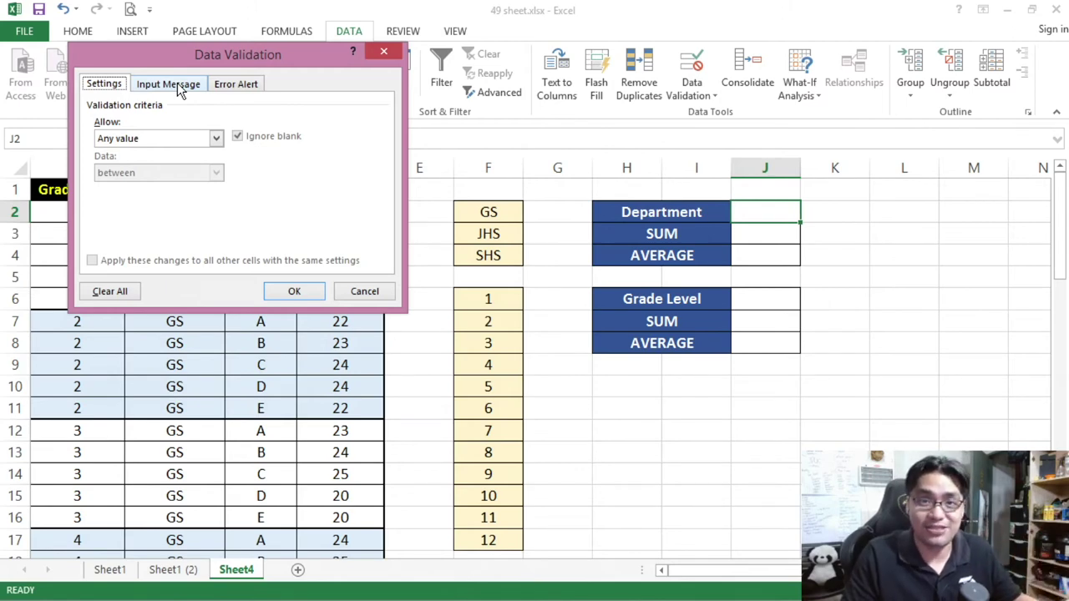
{"action": "left_click", "coordinate": [173, 135]}
{"action": "left_click", "coordinate": [151, 190]}
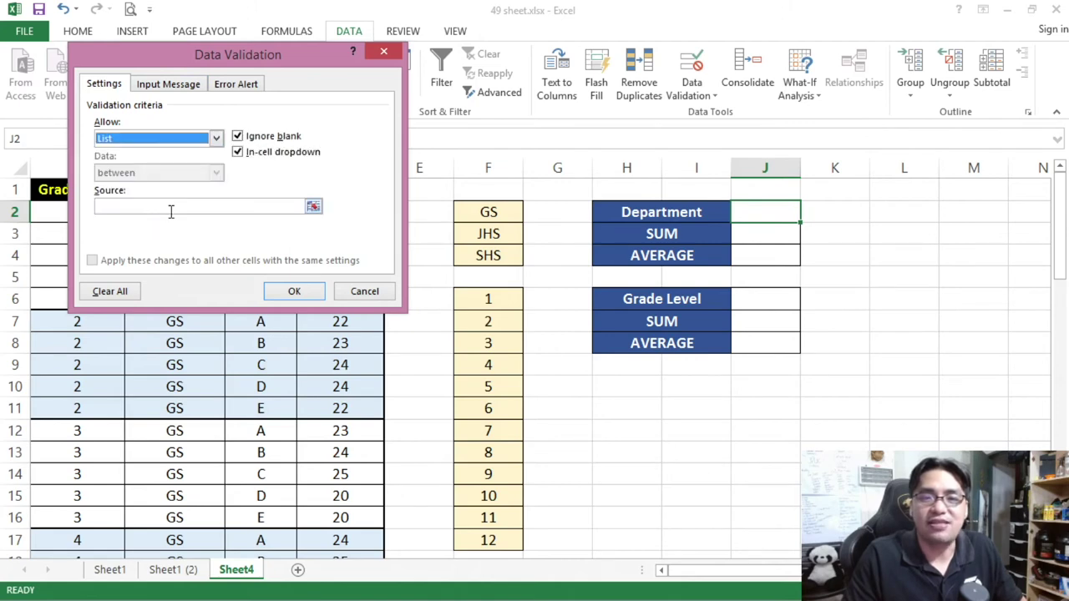
{"action": "left_click", "coordinate": [313, 205]}
{"action": "left_click_drag", "start_coordinate": [506, 213], "coordinate": [507, 254]}
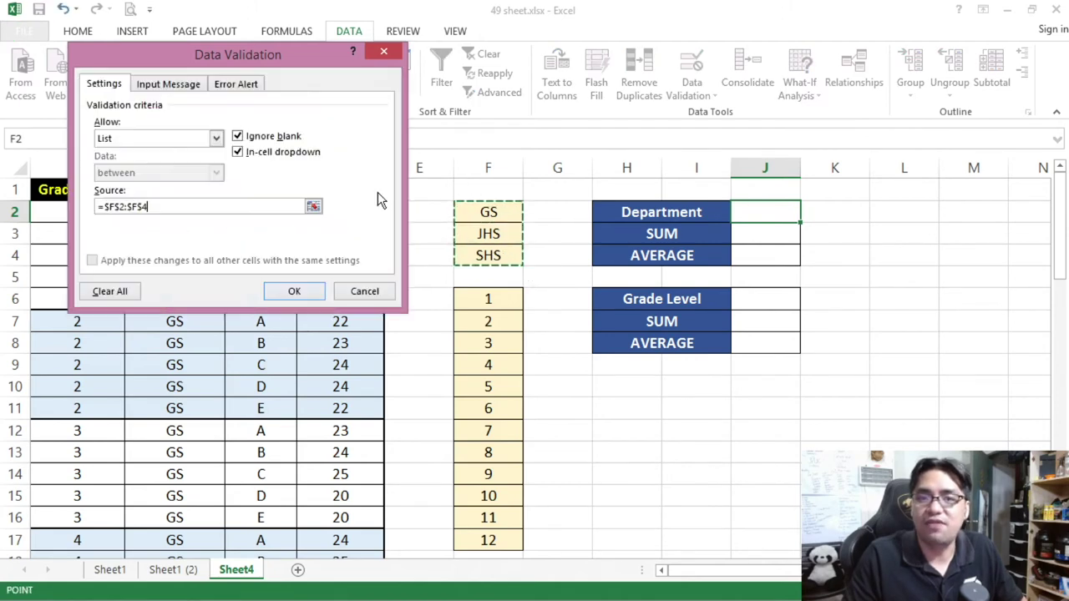
{"action": "left_click", "coordinate": [295, 292]}
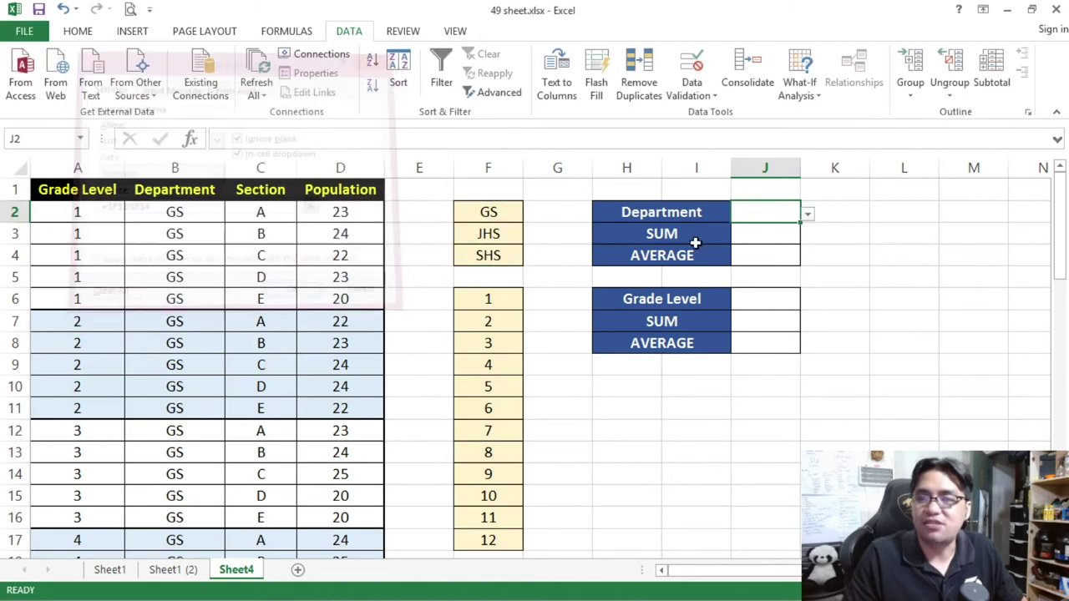
Step: Test J2's dropdown by choosing GS, then JHS, and finally SHS
{"action": "left_click", "coordinate": [807, 216]}
{"action": "left_click", "coordinate": [798, 234]}
{"action": "left_click", "coordinate": [806, 216]}
{"action": "left_click", "coordinate": [789, 245]}
{"action": "left_click", "coordinate": [807, 215]}
{"action": "left_click", "coordinate": [789, 256]}
Step: Look over the Department and Population columns, then select the SUM cell J3
{"action": "key", "text": "Return"}
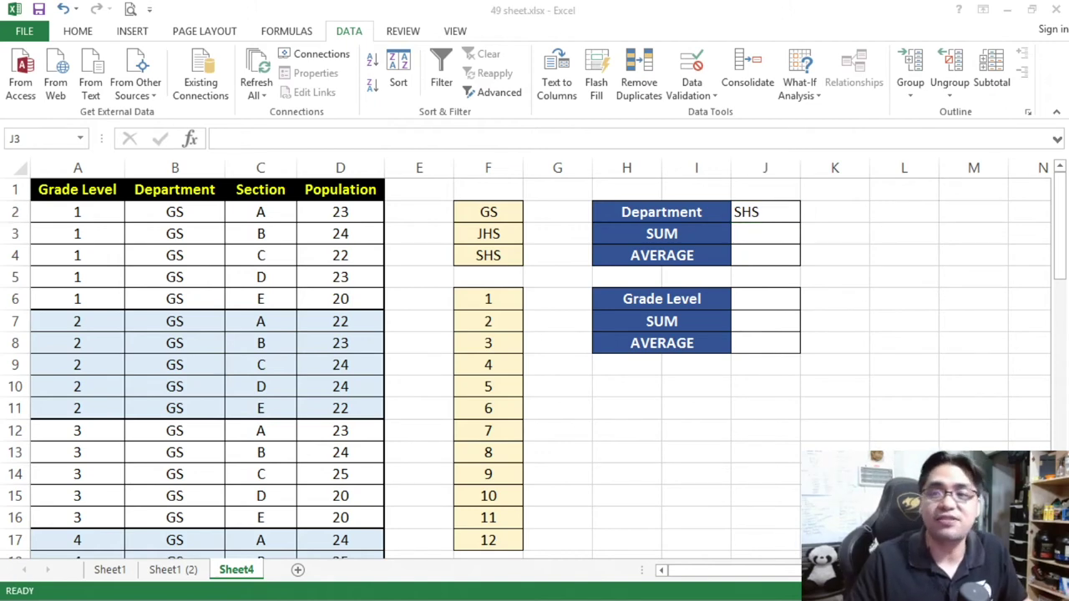
{"action": "left_click_drag", "start_coordinate": [174, 210], "coordinate": [171, 470]}
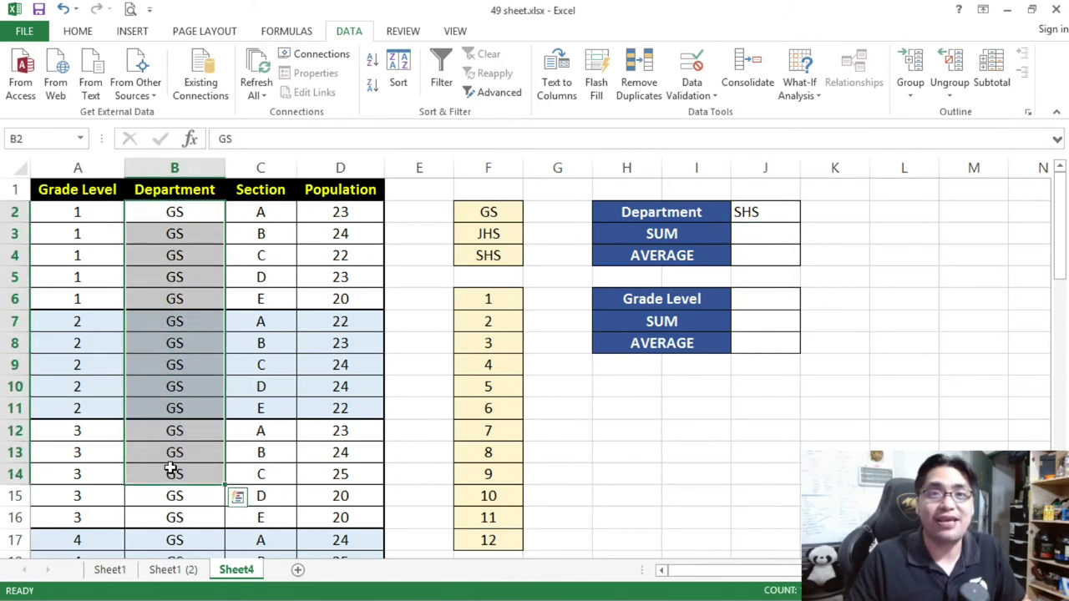
{"action": "left_click_drag", "start_coordinate": [341, 219], "coordinate": [335, 474]}
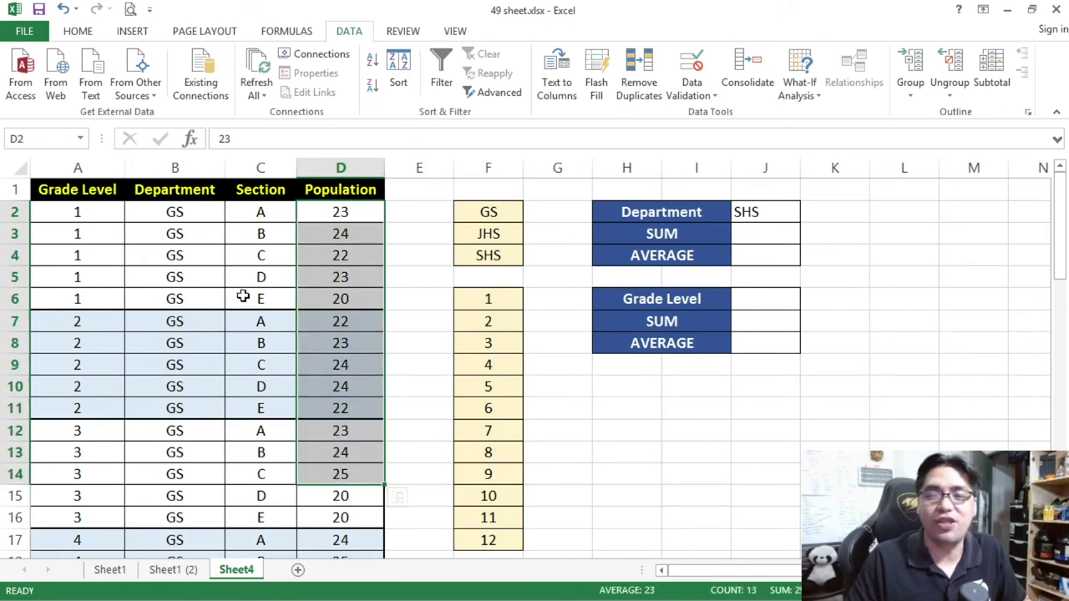
{"action": "left_click", "coordinate": [765, 234]}
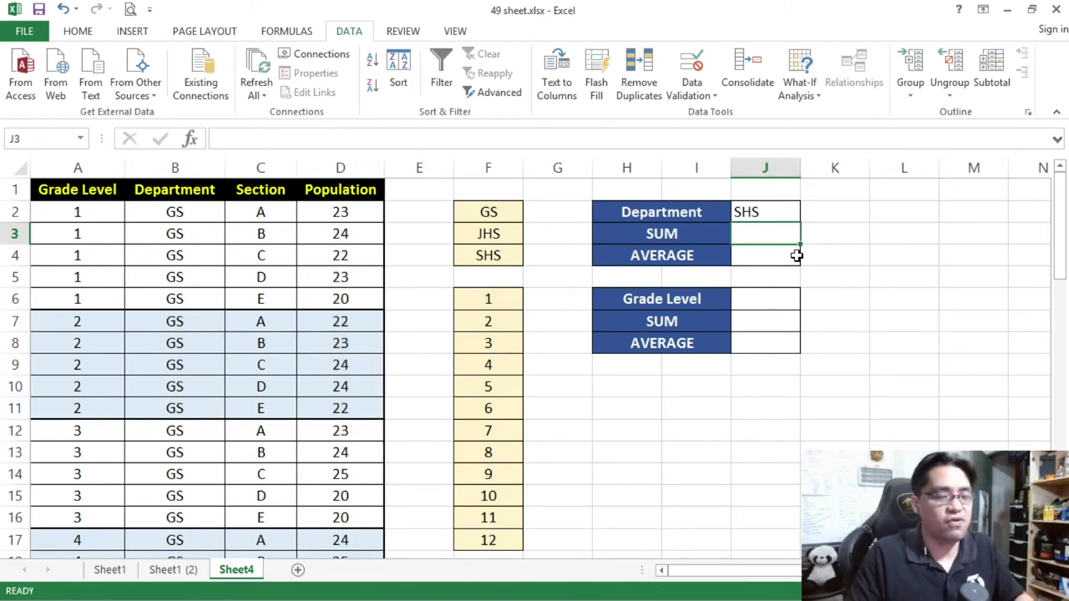
Step: Build =SUMIF in J3 with range B2:B59 and criteria J2
{"action": "type", "text": "=SUMIF"}
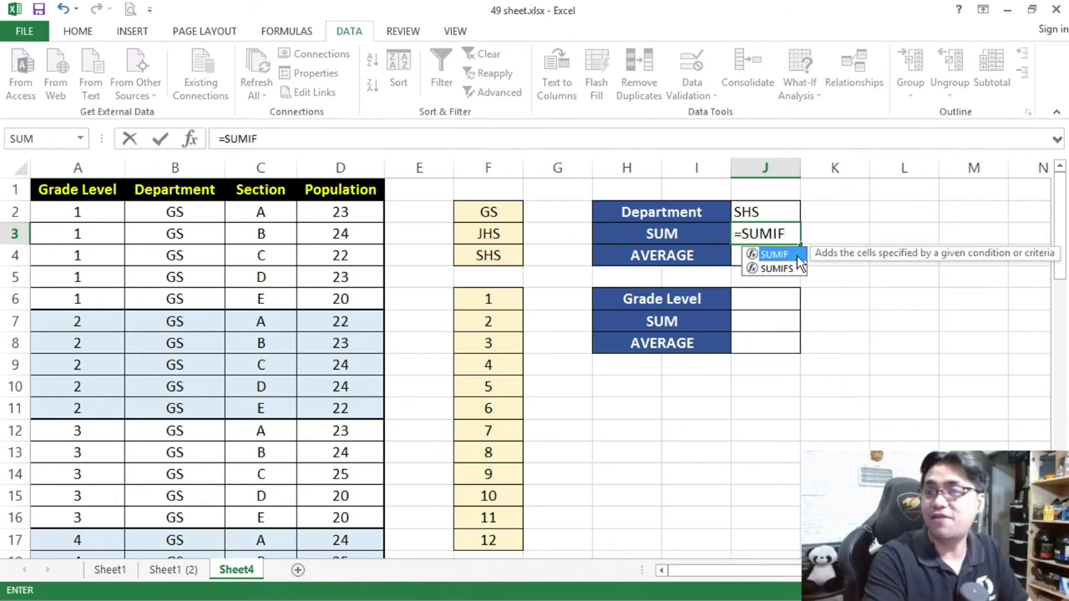
{"action": "double_click", "coordinate": [797, 256]}
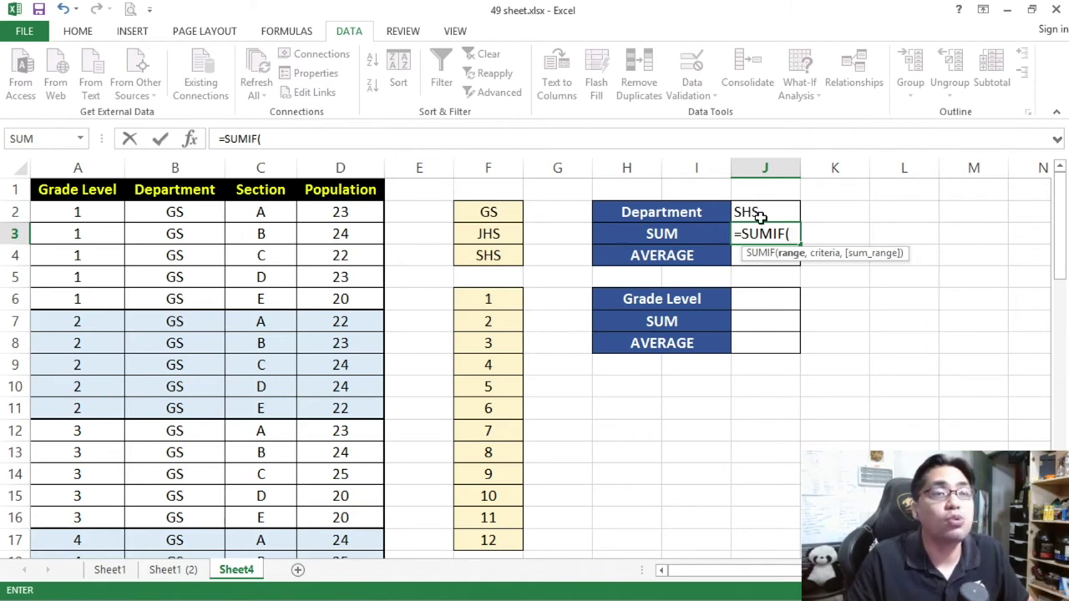
{"action": "left_click_drag", "start_coordinate": [198, 209], "coordinate": [196, 432]}
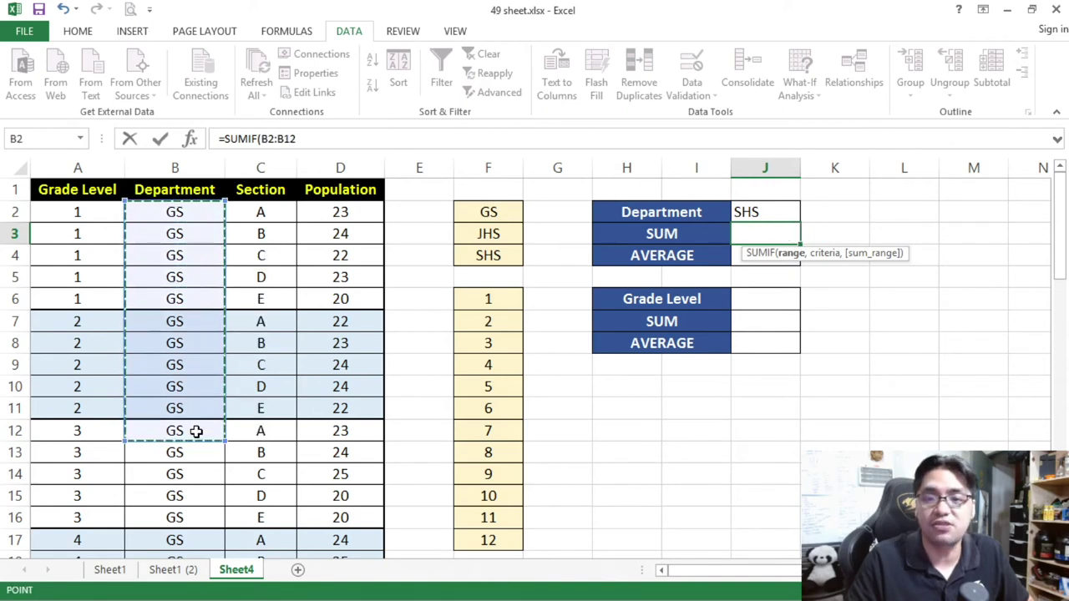
{"action": "scroll", "coordinate": [196, 432], "scroll_direction": "down", "scroll_amount": 20}
{"action": "scroll", "coordinate": [191, 410], "scroll_direction": "up", "scroll_amount": 3}
{"action": "left_click_drag", "start_coordinate": [185, 343], "coordinate": [185, 342]}
{"action": "left_click", "coordinate": [332, 146]}
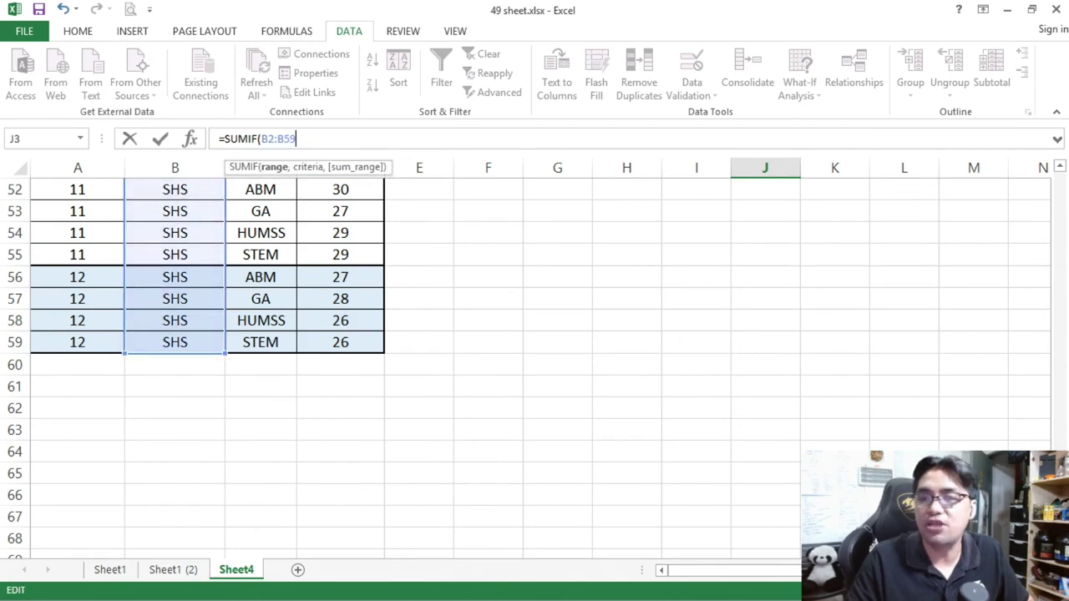
{"action": "scroll", "coordinate": [1031, 196], "scroll_direction": "up", "scroll_amount": 17}
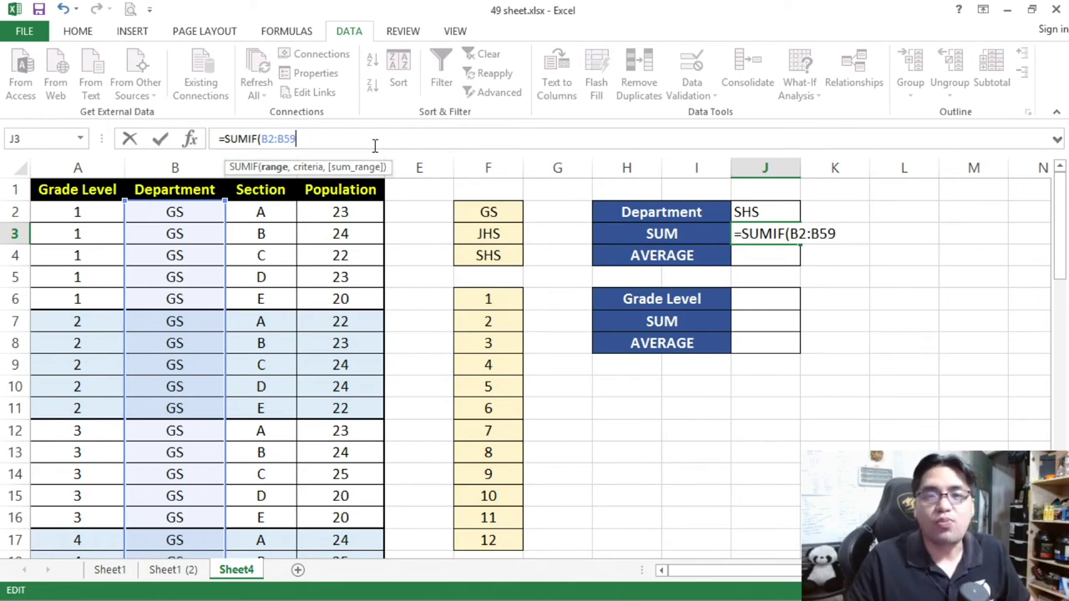
{"action": "type", "text": ","}
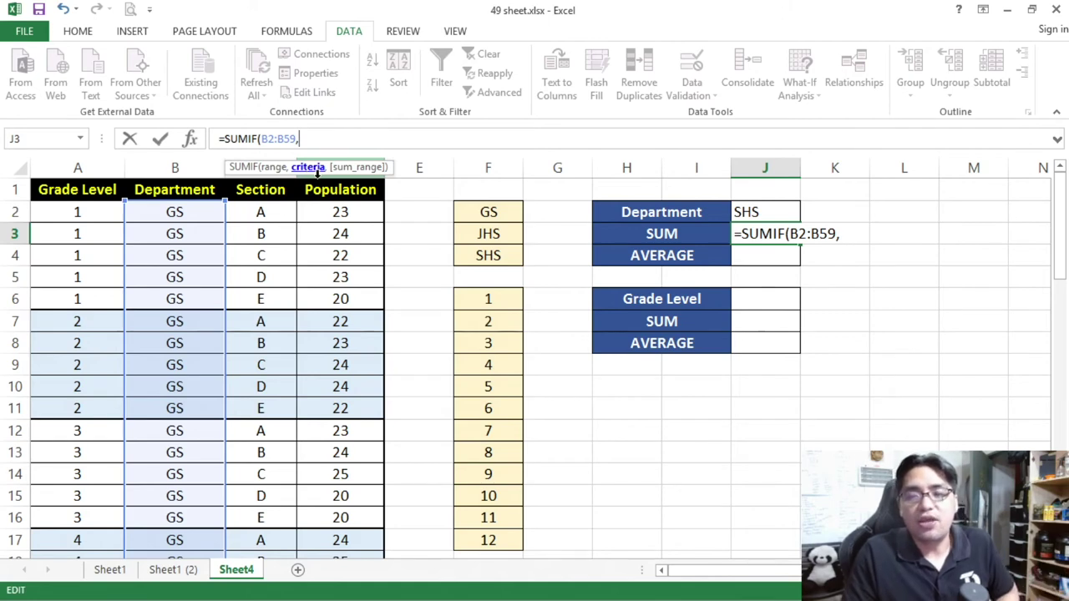
{"action": "left_click", "coordinate": [769, 211]}
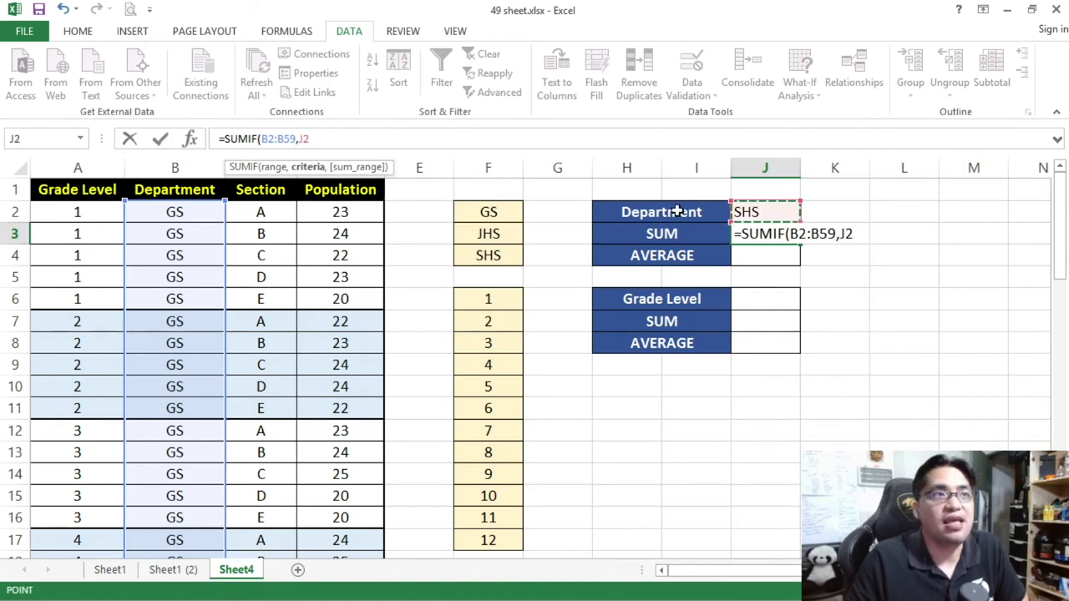
Step: Review the Population values in column D, then reselect J2 and the SUM cell J3
{"action": "left_click", "coordinate": [314, 139]}
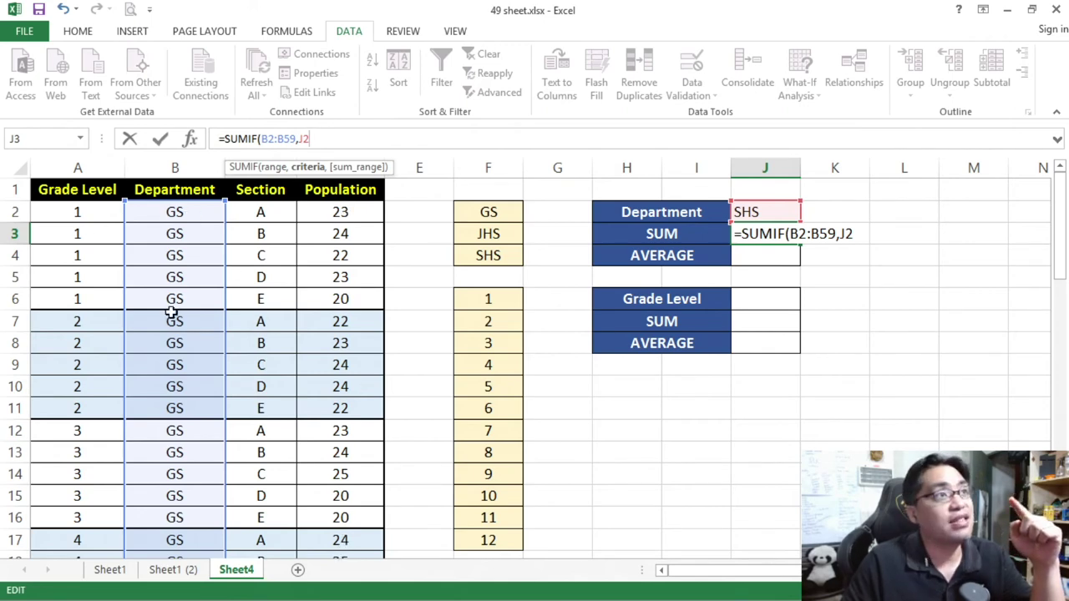
{"action": "left_click_drag", "start_coordinate": [341, 209], "coordinate": [329, 413]}
{"action": "left_click", "coordinate": [766, 211]}
{"action": "left_click", "coordinate": [774, 233]}
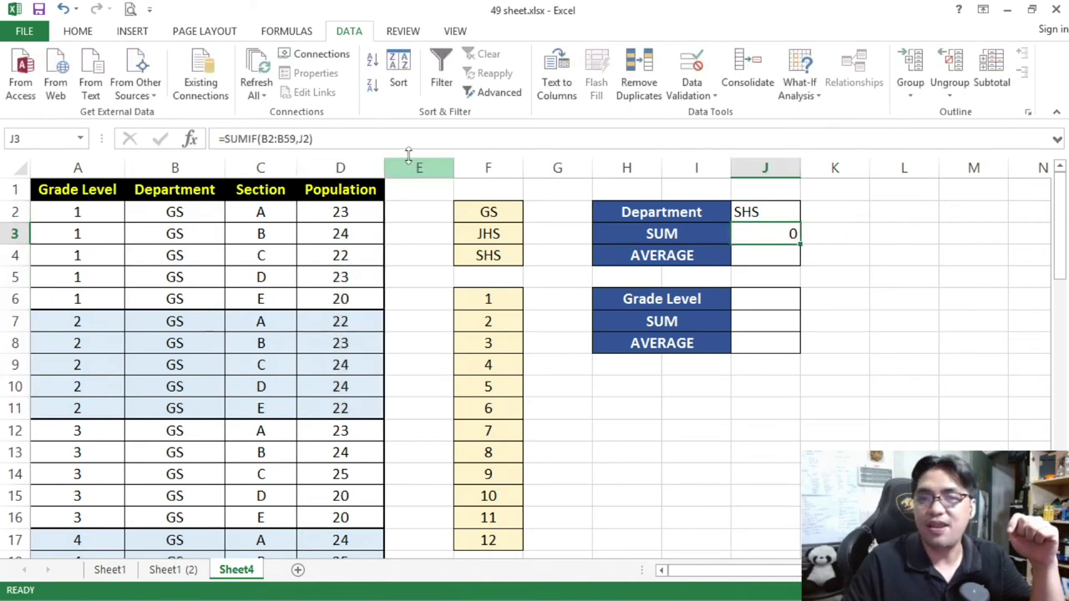
Step: Change J3 to =SUMIF(B2:B59,J2,D2:D59) so the SHS total shows 222
{"action": "left_click", "coordinate": [371, 140]}
{"action": "key", "text": "BackSpace"}
{"action": "type", "text": ","}
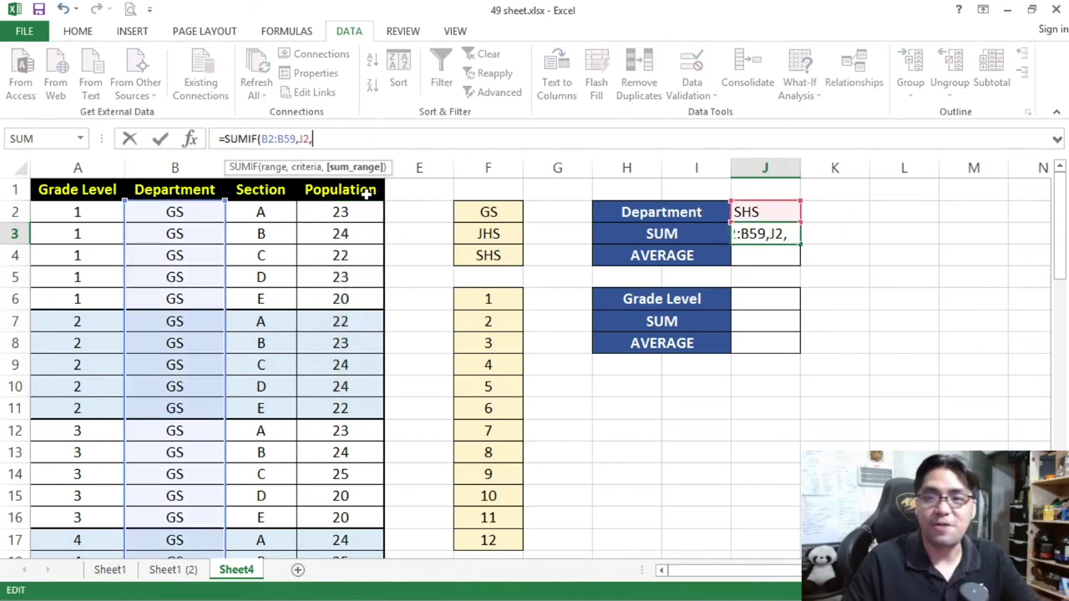
{"action": "left_click_drag", "start_coordinate": [346, 210], "coordinate": [345, 515]}
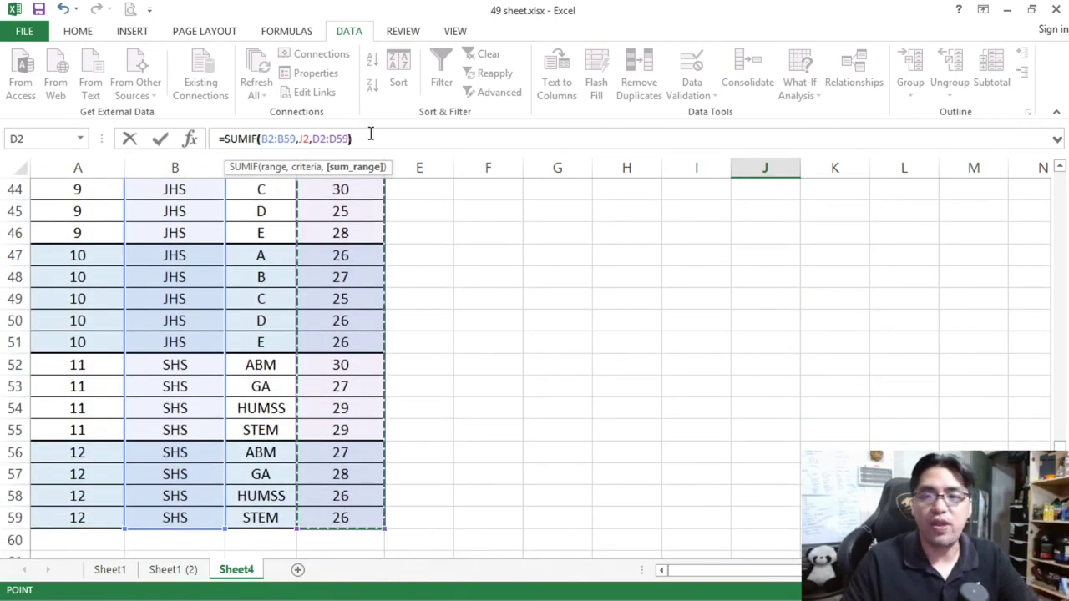
{"action": "type", "text": ")"}
{"action": "scroll", "coordinate": [183, 209], "scroll_direction": "up", "scroll_amount": 14}
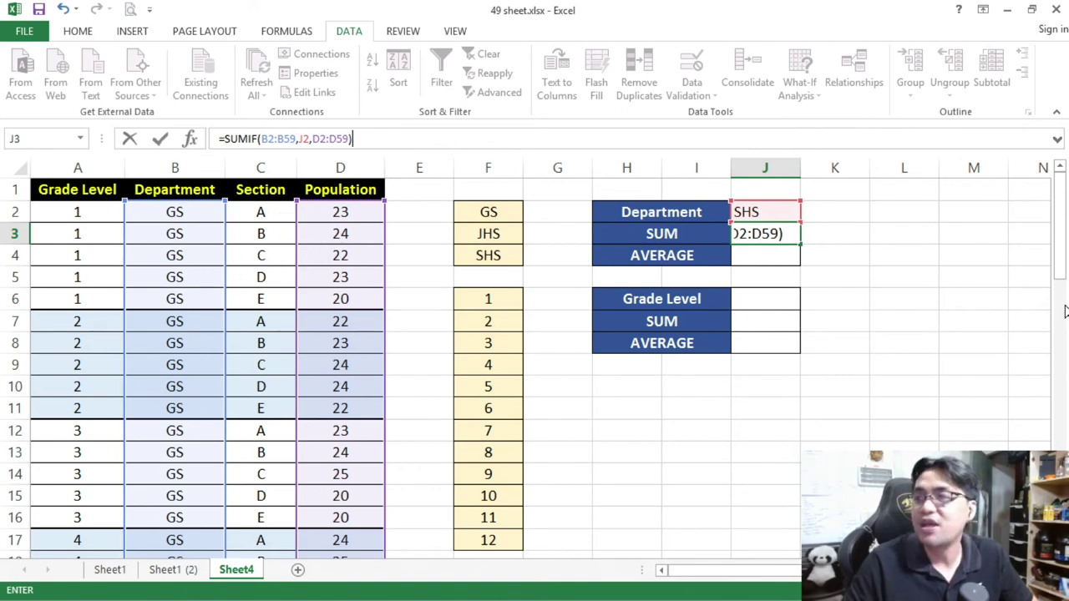
{"action": "left_click_drag", "start_coordinate": [1058, 214], "coordinate": [1048, 442]}
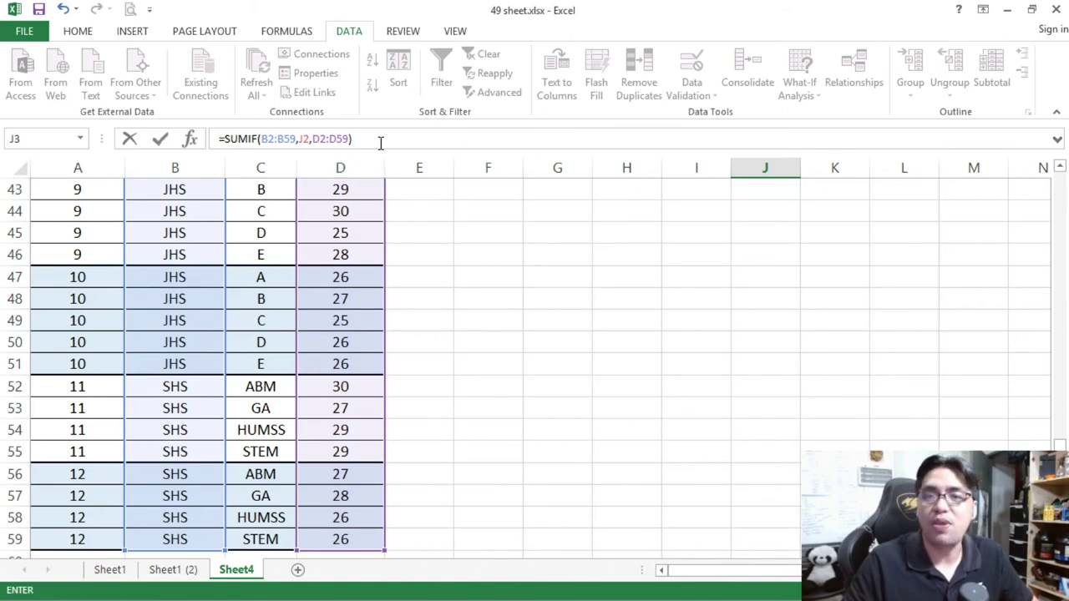
{"action": "key", "text": "Return"}
{"action": "left_click", "coordinate": [762, 235]}
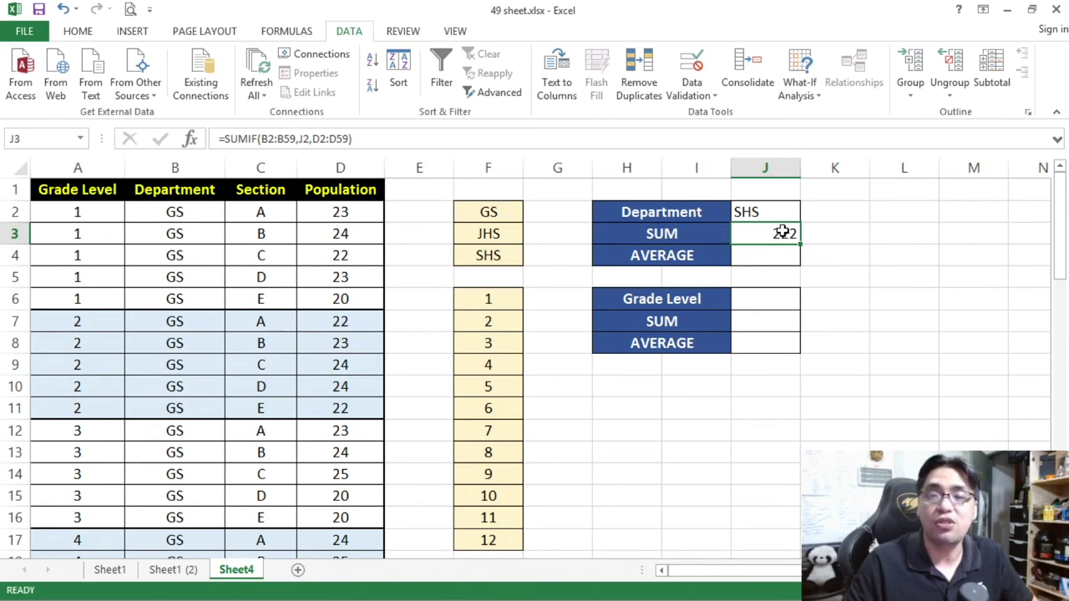
{"action": "left_click", "coordinate": [785, 214]}
Step: Choose GS in J2 and check that the SUM reads 677
{"action": "left_click", "coordinate": [807, 214]}
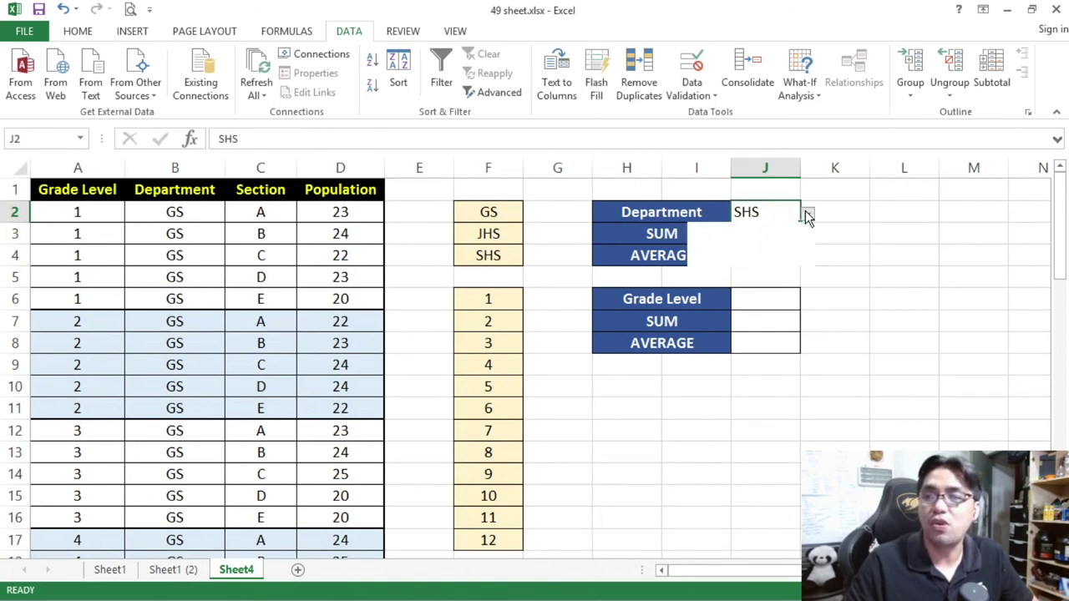
{"action": "left_click", "coordinate": [803, 231]}
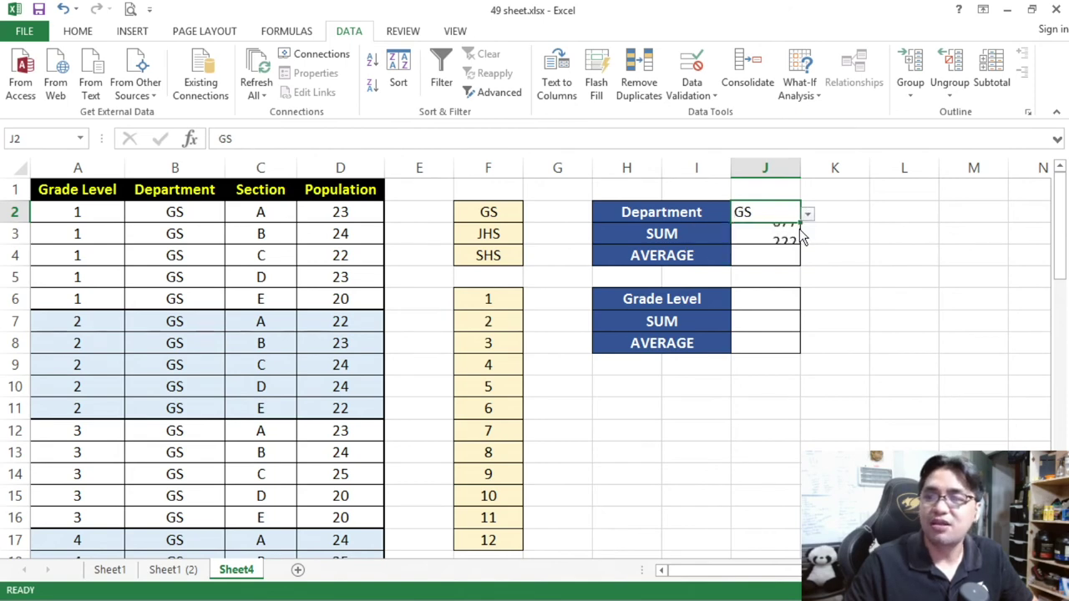
{"action": "left_click", "coordinate": [788, 237]}
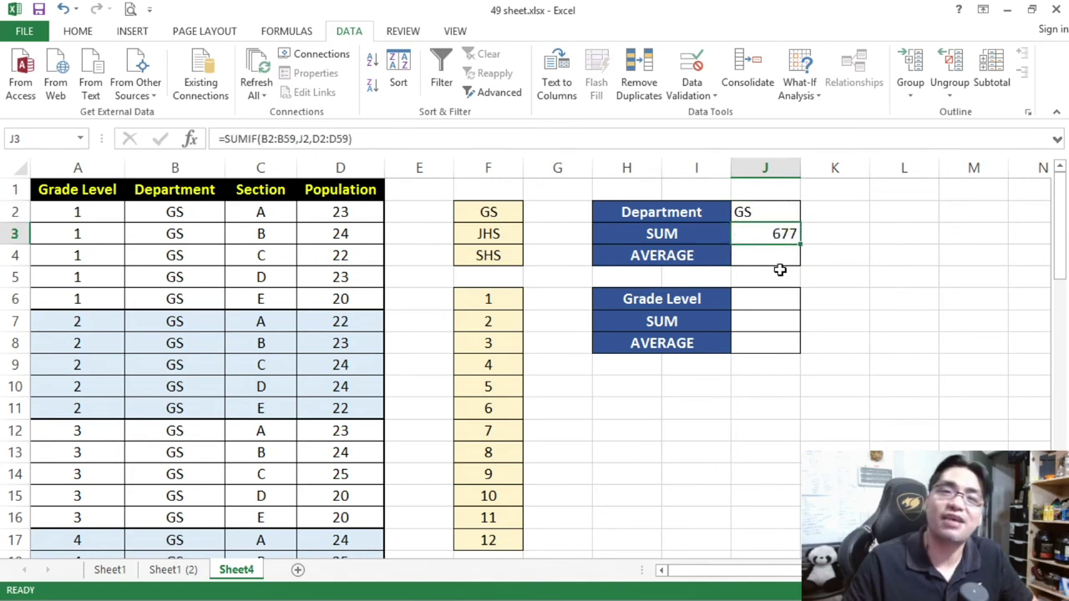
{"action": "left_click", "coordinate": [804, 215]}
Step: Switch J2 to JHS so the SUM reads 550, then start =AVERAGEIF( in J4
{"action": "left_click", "coordinate": [793, 214]}
{"action": "left_click", "coordinate": [807, 214]}
{"action": "left_click", "coordinate": [795, 241]}
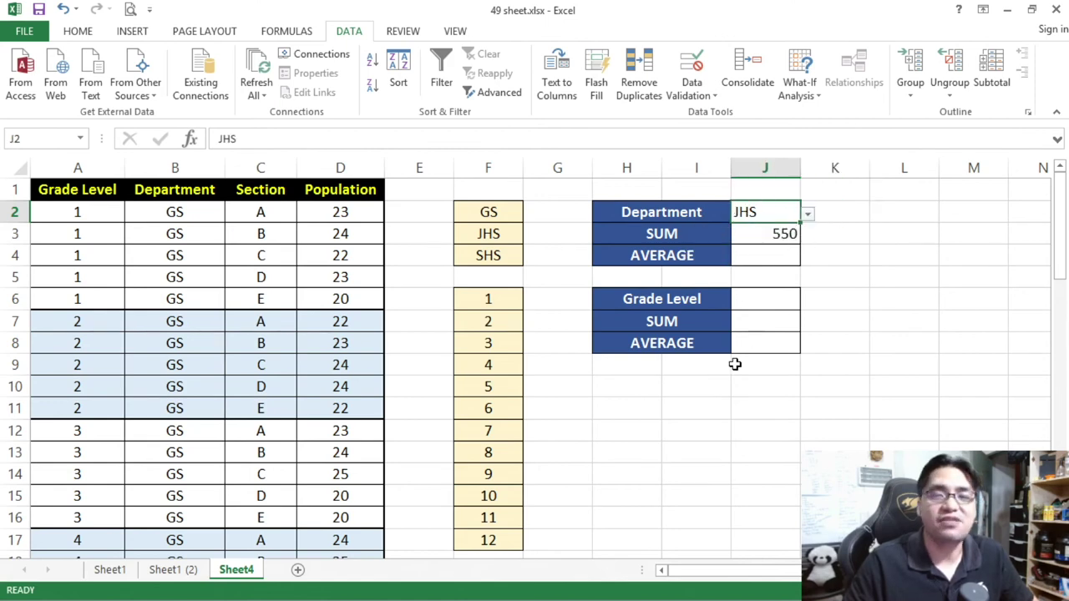
{"action": "left_click", "coordinate": [782, 254]}
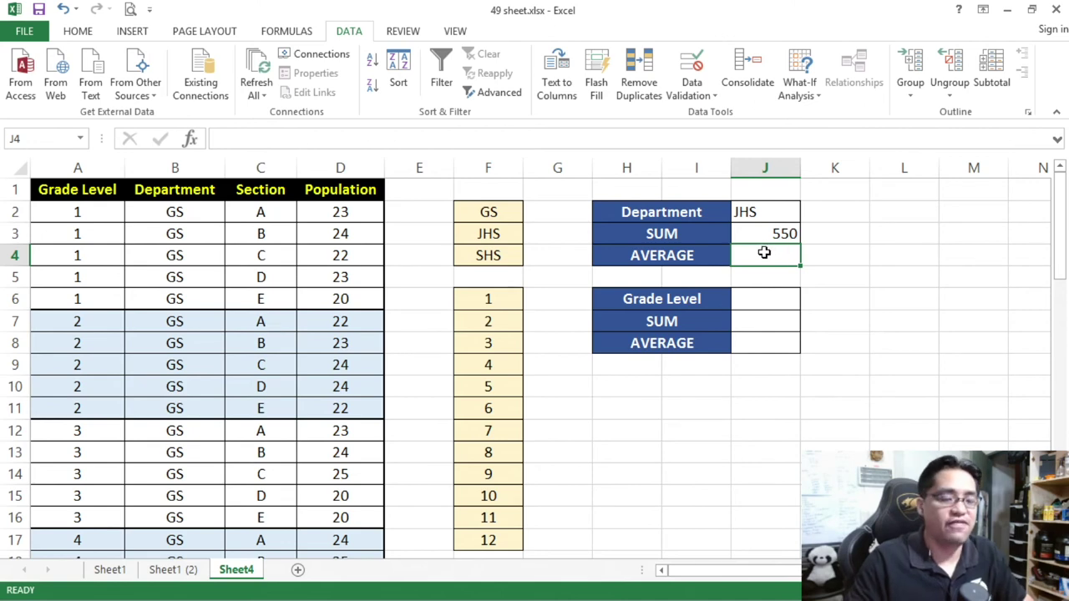
{"action": "type", "text": "=AVERAGEIF("}
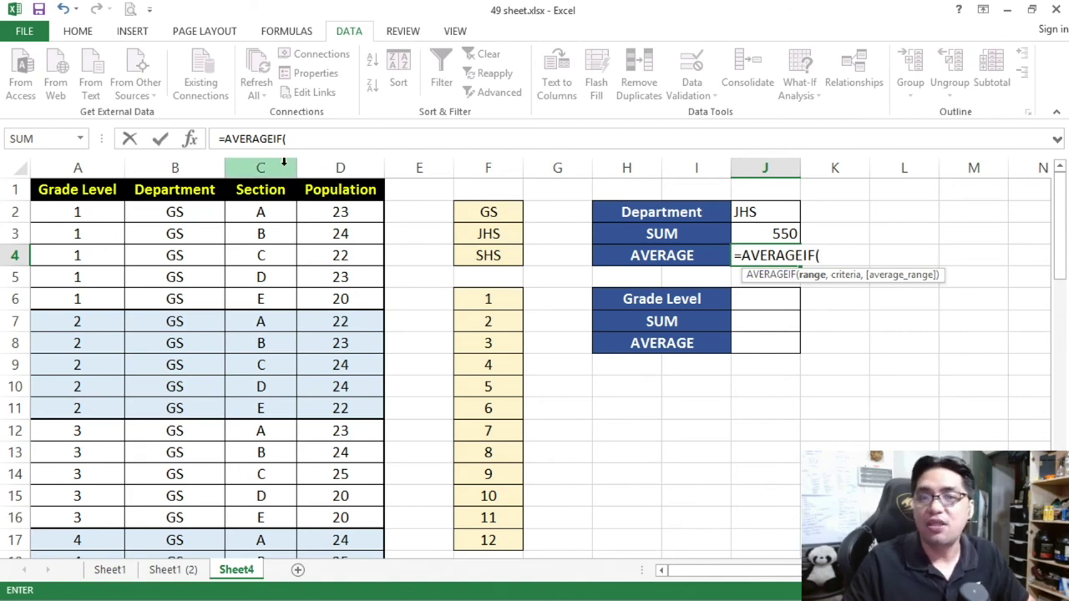
Step: Give J4's AVERAGEIF the range B2:B59 and criteria J2
{"action": "left_click", "coordinate": [294, 142]}
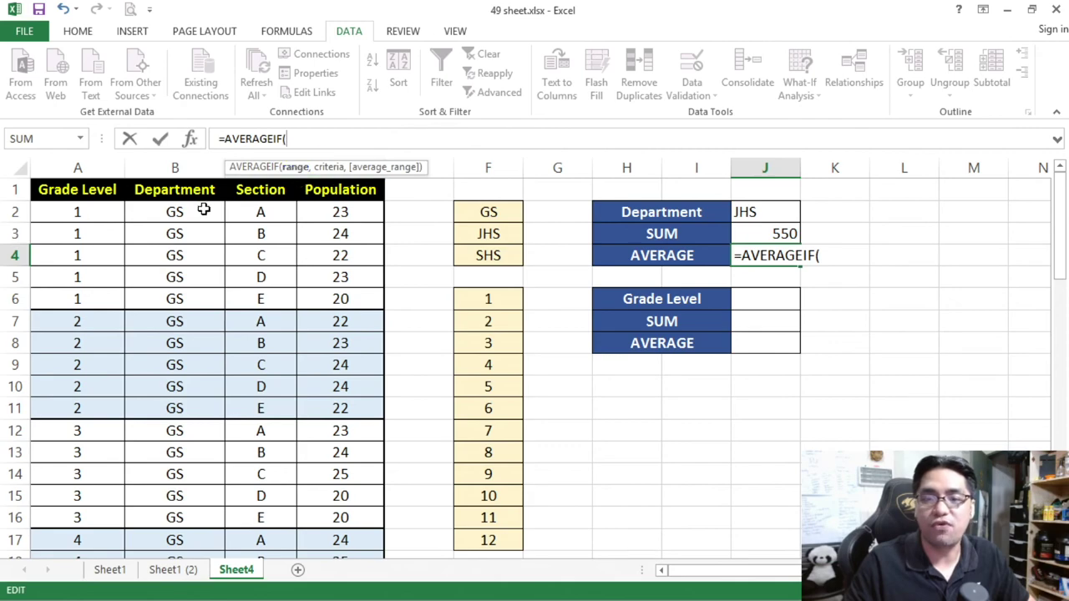
{"action": "left_click_drag", "start_coordinate": [202, 211], "coordinate": [176, 517]}
{"action": "left_click", "coordinate": [336, 138]}
{"action": "type", "text": ","}
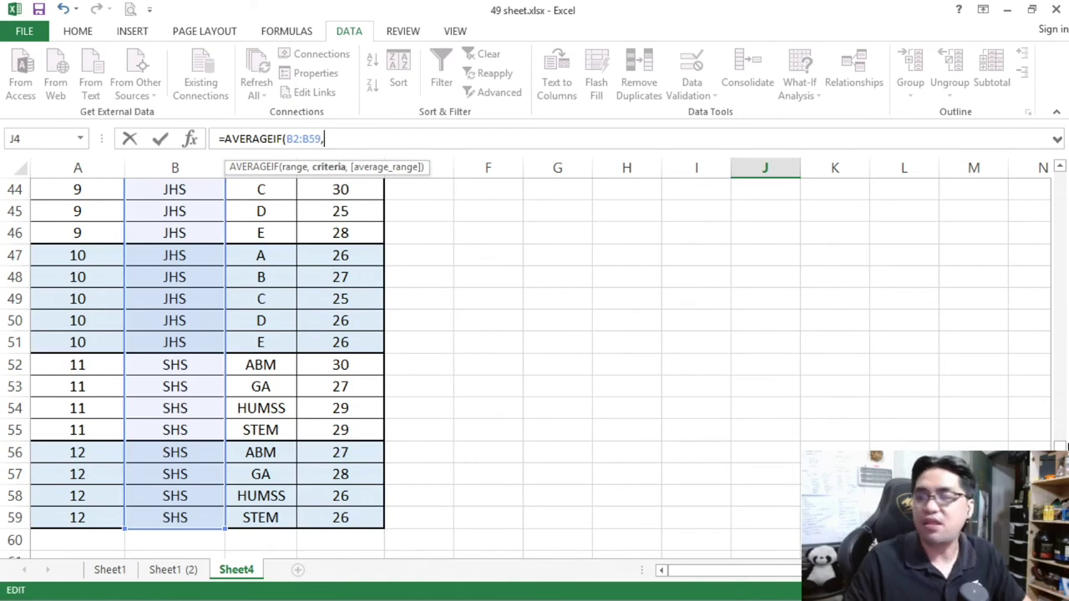
{"action": "scroll", "coordinate": [534, 359], "scroll_direction": "up", "scroll_amount": 15}
{"action": "left_click", "coordinate": [758, 209]}
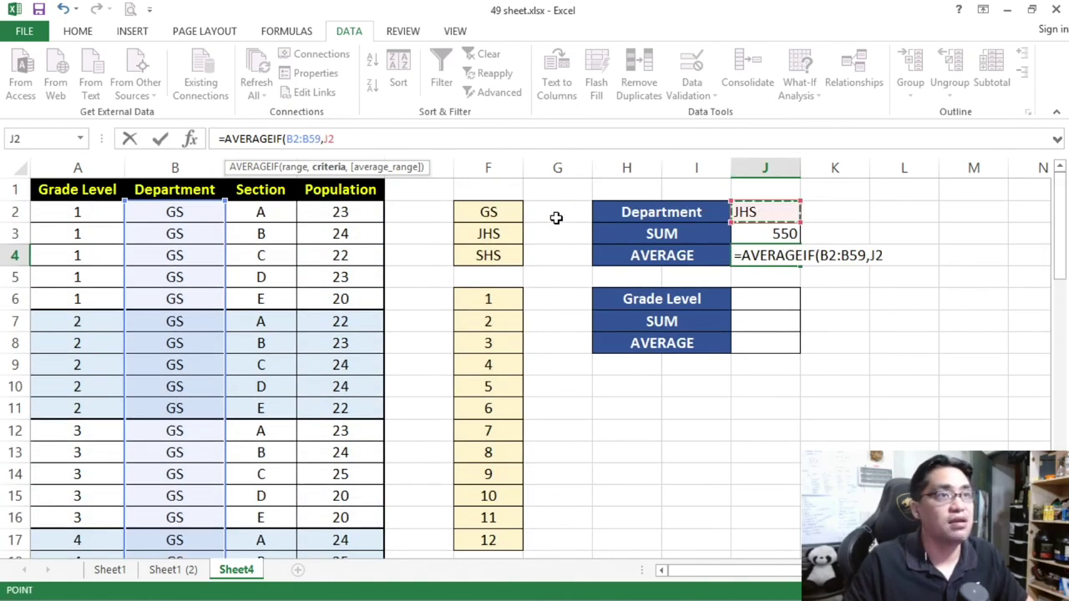
Step: Add D2:D59 as the average range and confirm, so J4 shows 27.5 for JHS
{"action": "type", "text": ","}
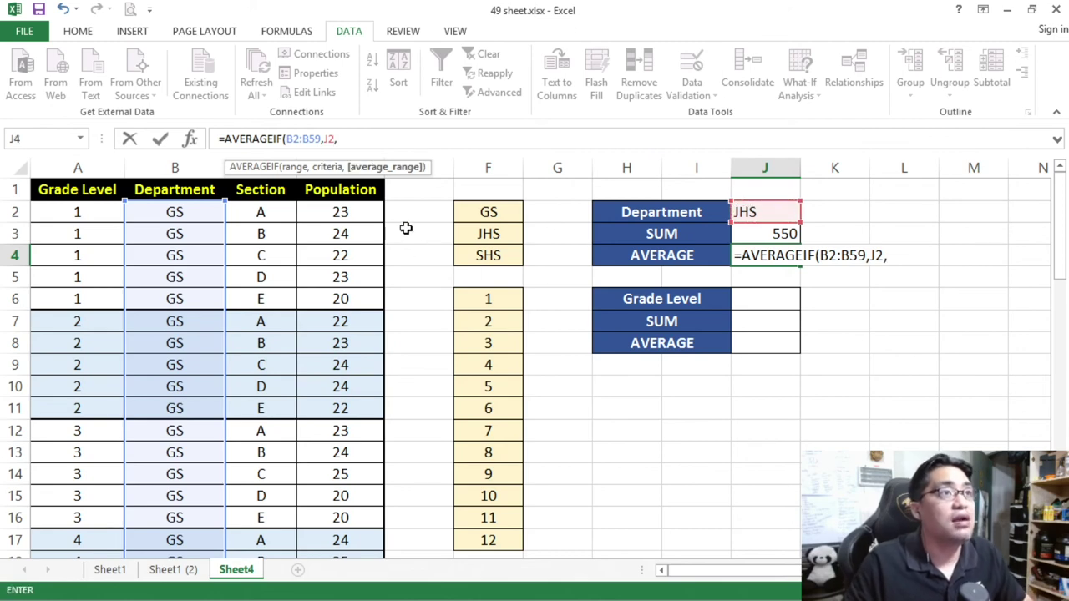
{"action": "left_click", "coordinate": [346, 213]}
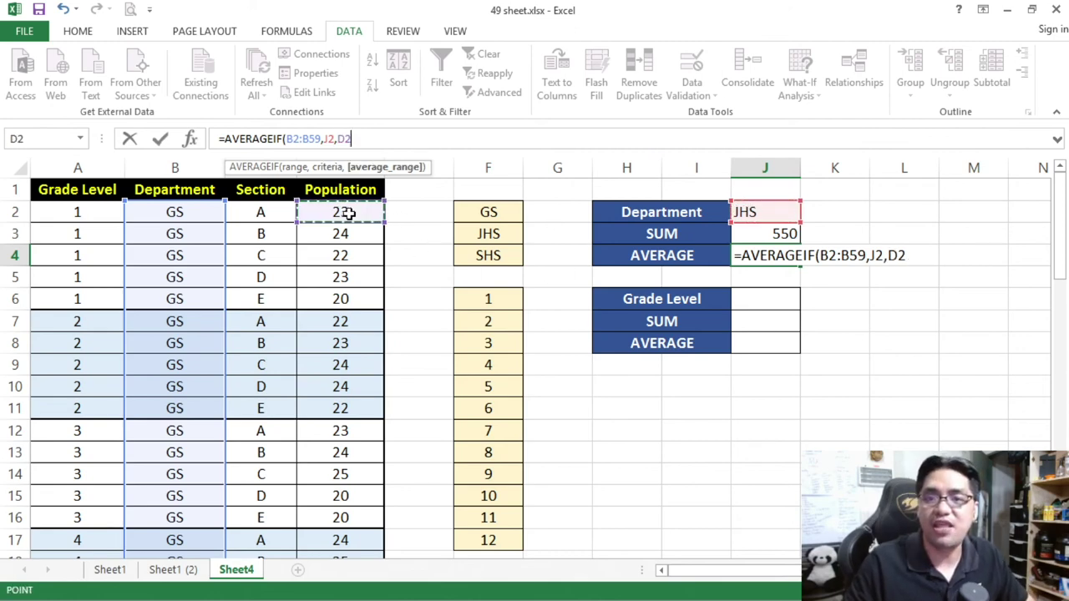
{"action": "left_click_drag", "start_coordinate": [1060, 219], "coordinate": [1061, 443]}
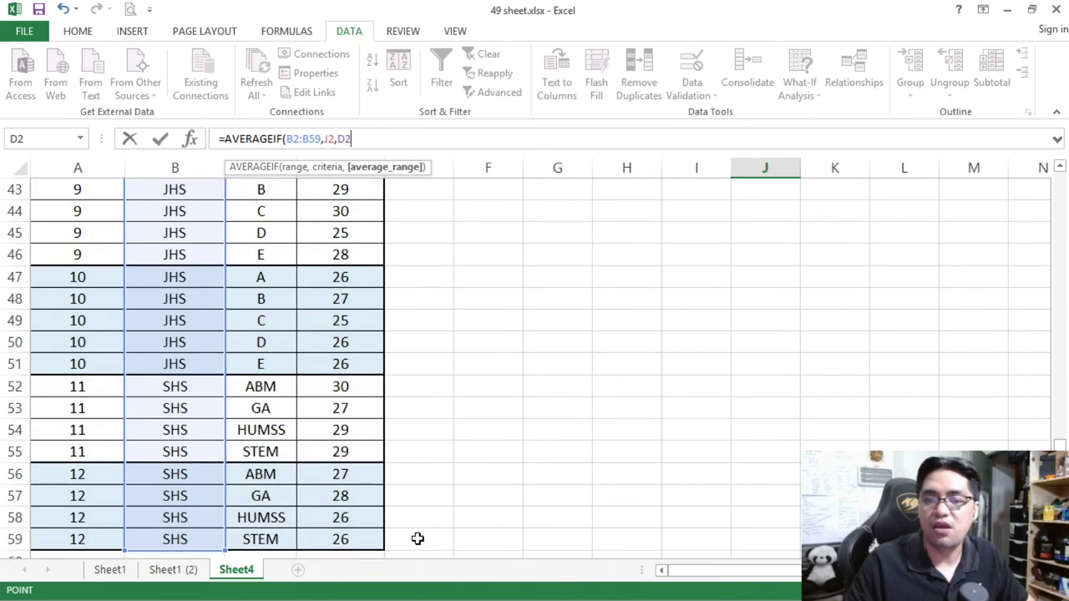
{"action": "left_click", "coordinate": [376, 539], "text": "shift"}
{"action": "type", "text": ")"}
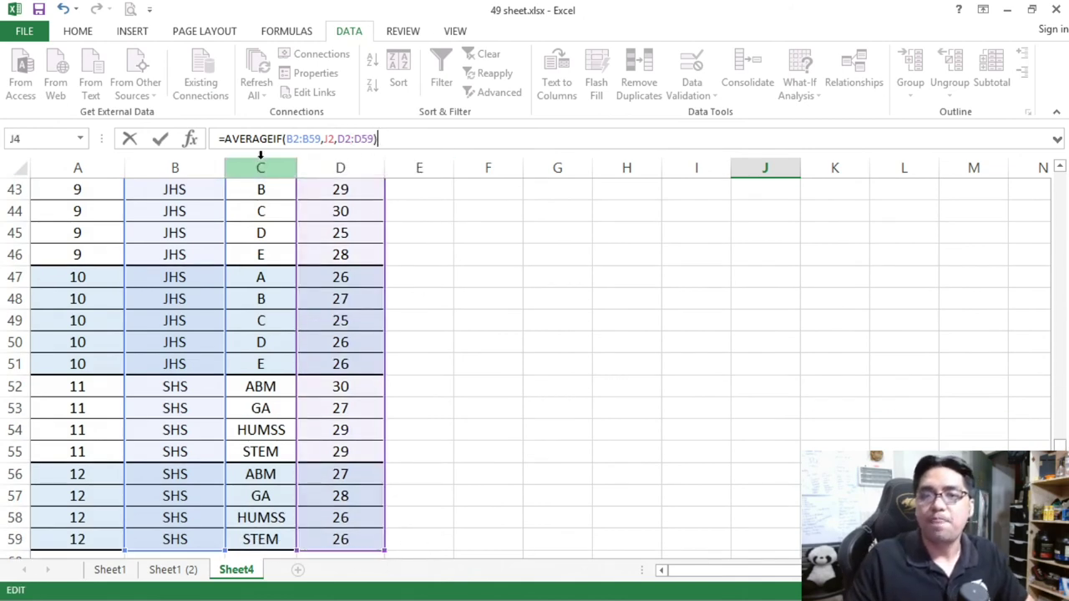
{"action": "left_click", "coordinate": [312, 139]}
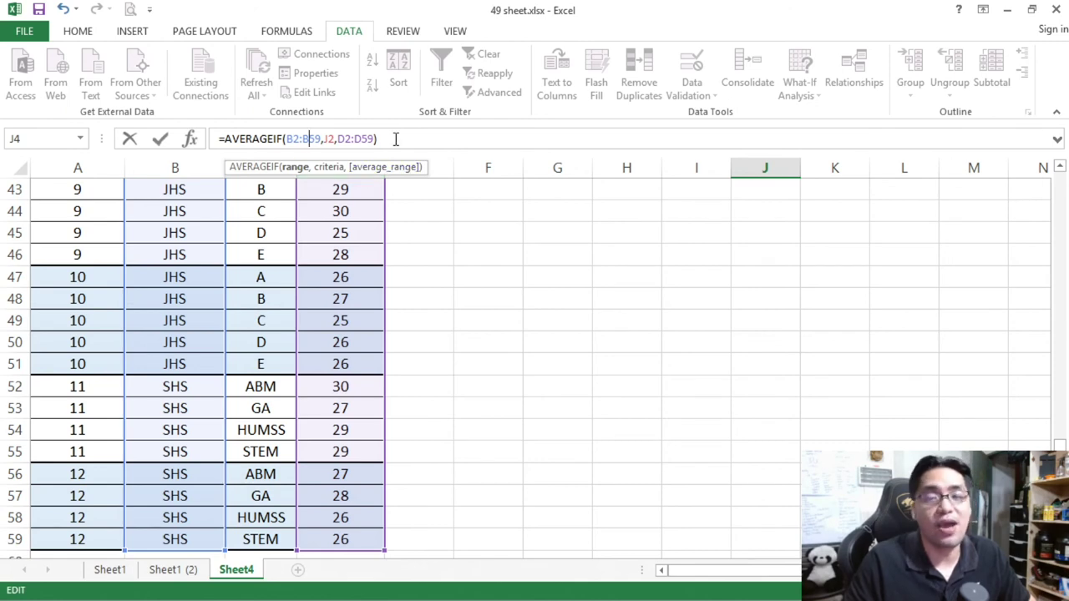
{"action": "scroll", "coordinate": [1041, 201], "scroll_direction": "up", "scroll_amount": 14}
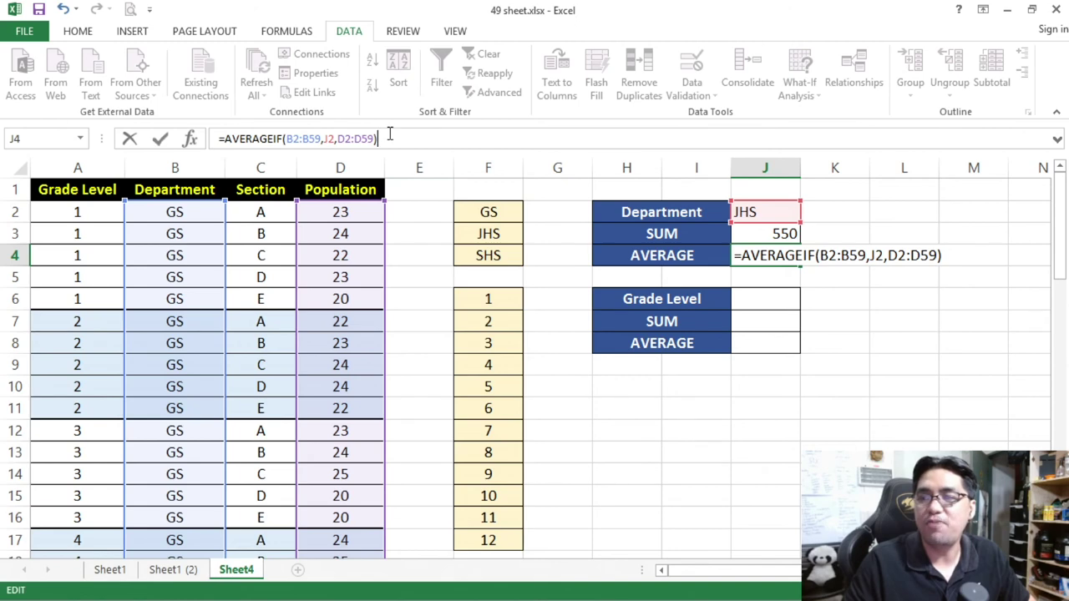
{"action": "key", "text": "Return"}
{"action": "left_click", "coordinate": [781, 255]}
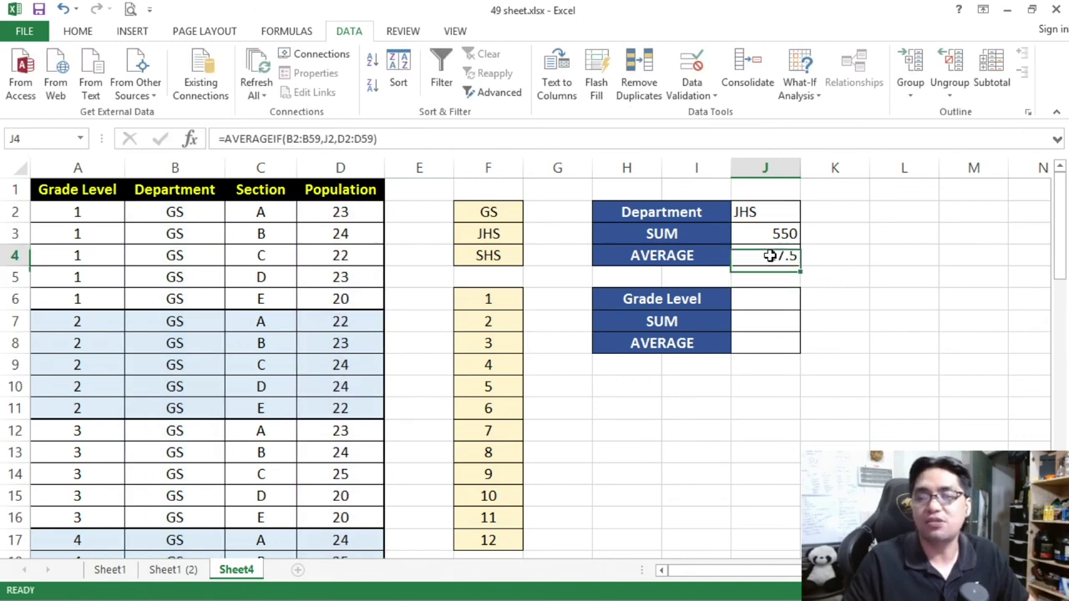
Step: Choose GS in J2 and check its SUM and AVERAGE in J3 and J4
{"action": "left_click", "coordinate": [772, 215]}
{"action": "left_click", "coordinate": [808, 213]}
{"action": "left_click", "coordinate": [783, 229]}
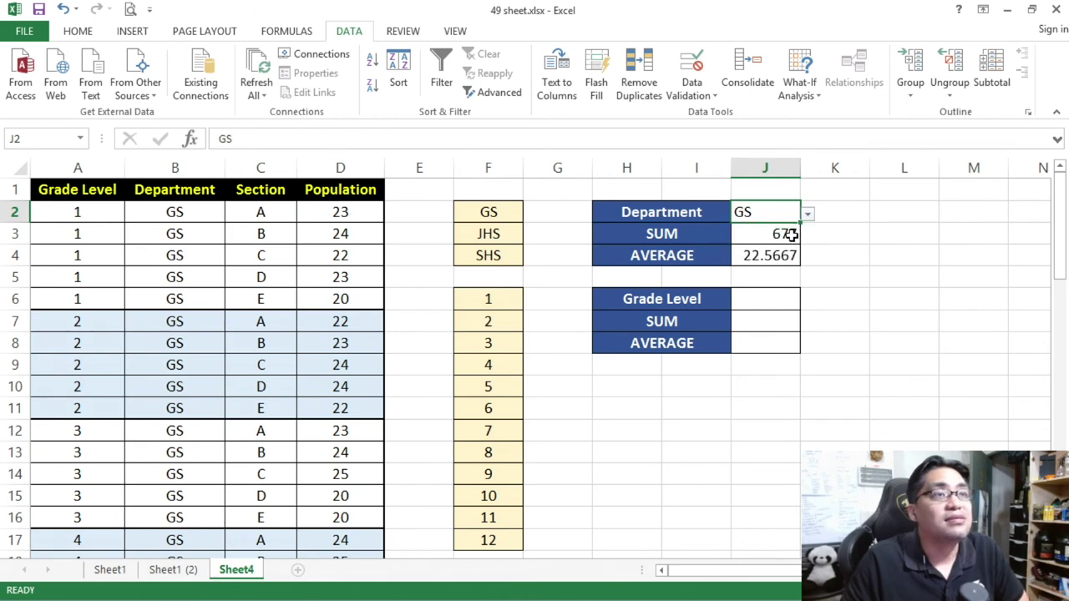
{"action": "left_click", "coordinate": [783, 234]}
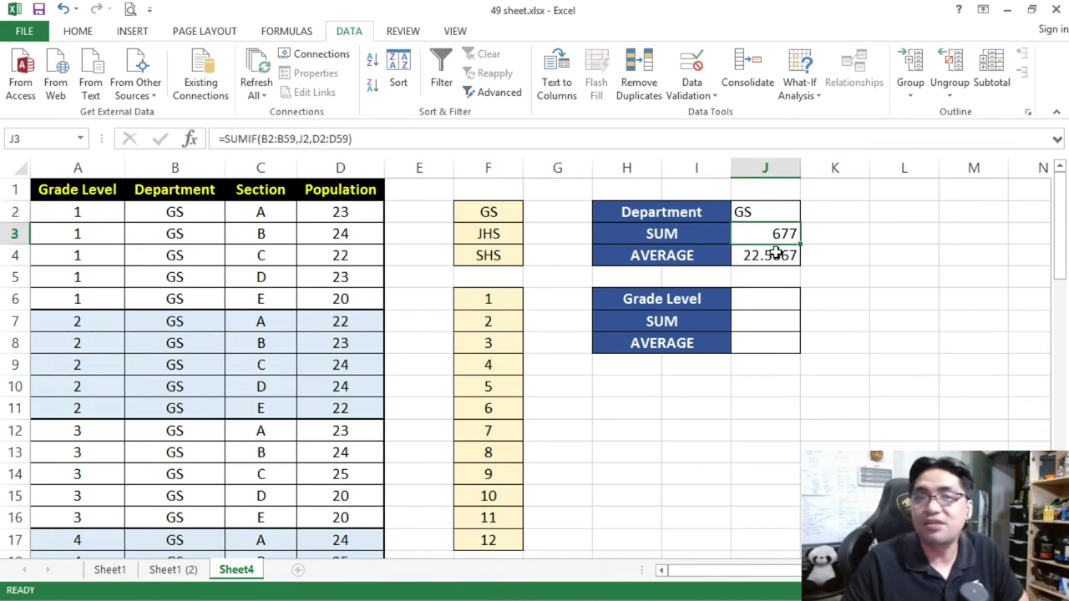
{"action": "left_click", "coordinate": [784, 253]}
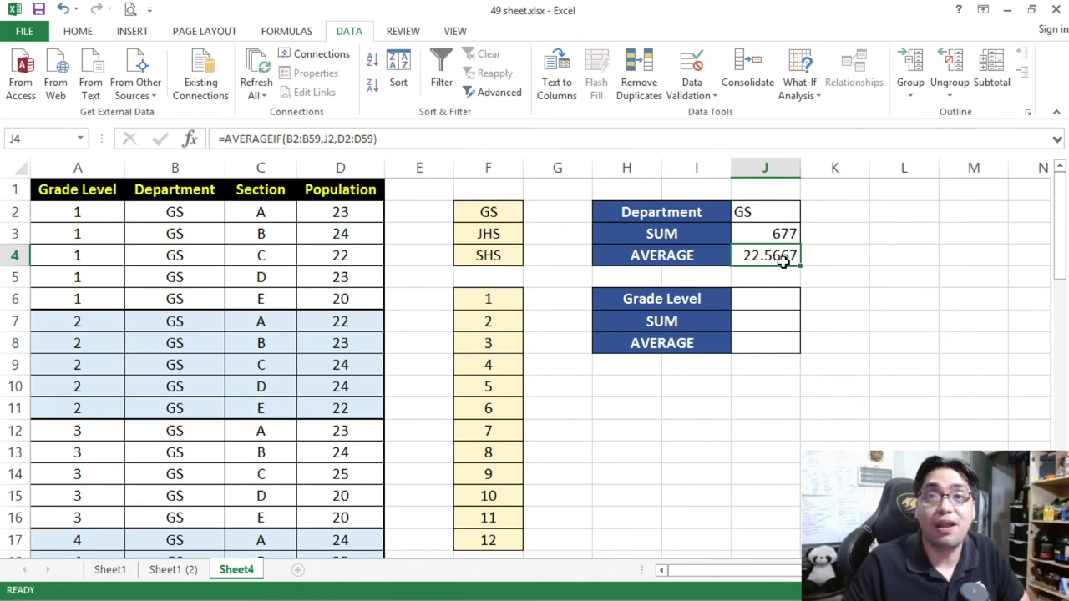
Step: Switch J2 to JHS and check the updated sum and average
{"action": "left_click", "coordinate": [773, 216]}
{"action": "left_click", "coordinate": [807, 214]}
{"action": "left_click", "coordinate": [773, 244]}
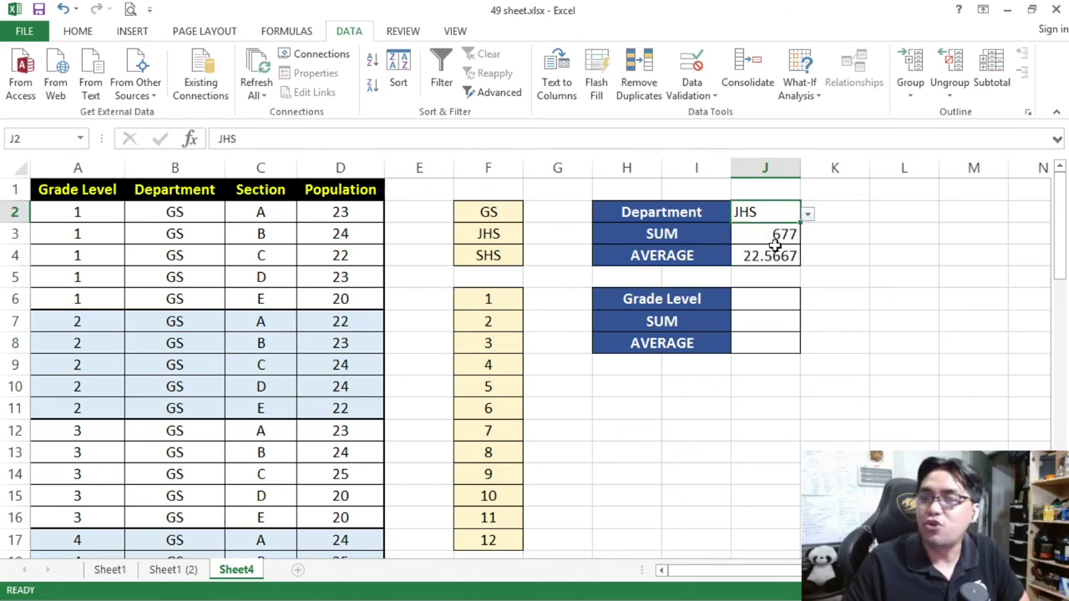
{"action": "left_click", "coordinate": [789, 237]}
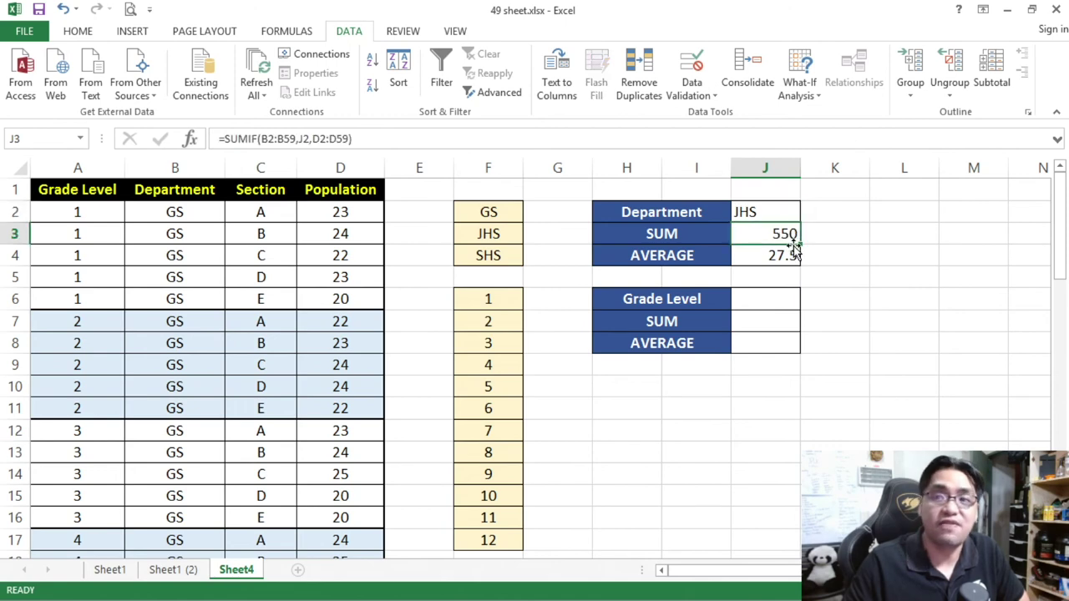
{"action": "left_click", "coordinate": [785, 256]}
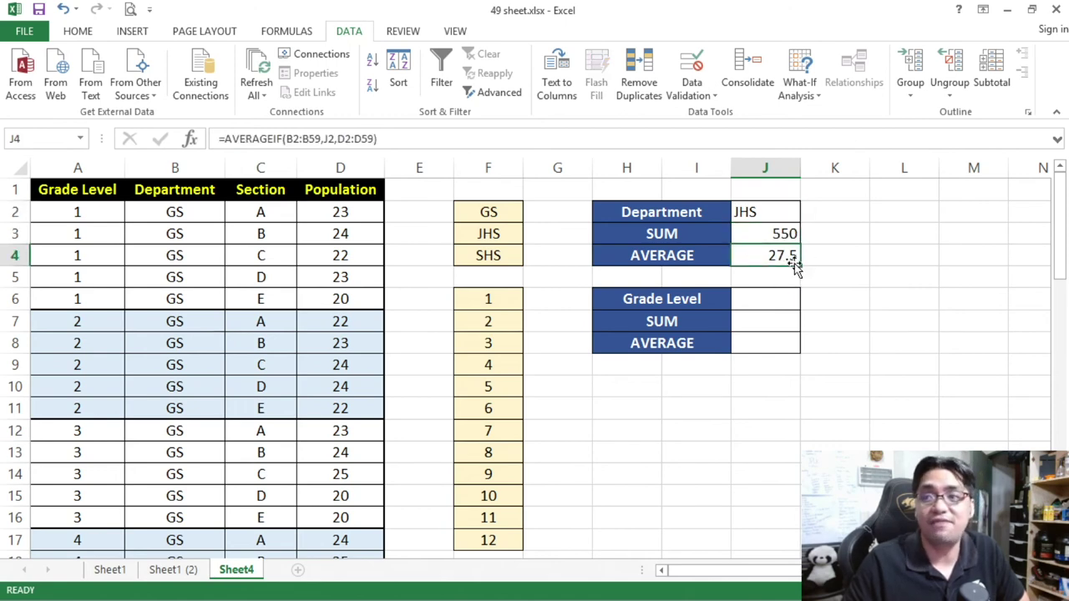
Step: Switch J2 to SHS and confirm sum 222 and average 27.75
{"action": "left_click", "coordinate": [775, 212]}
{"action": "left_click", "coordinate": [807, 214]}
{"action": "left_click", "coordinate": [779, 253]}
{"action": "left_click", "coordinate": [787, 239]}
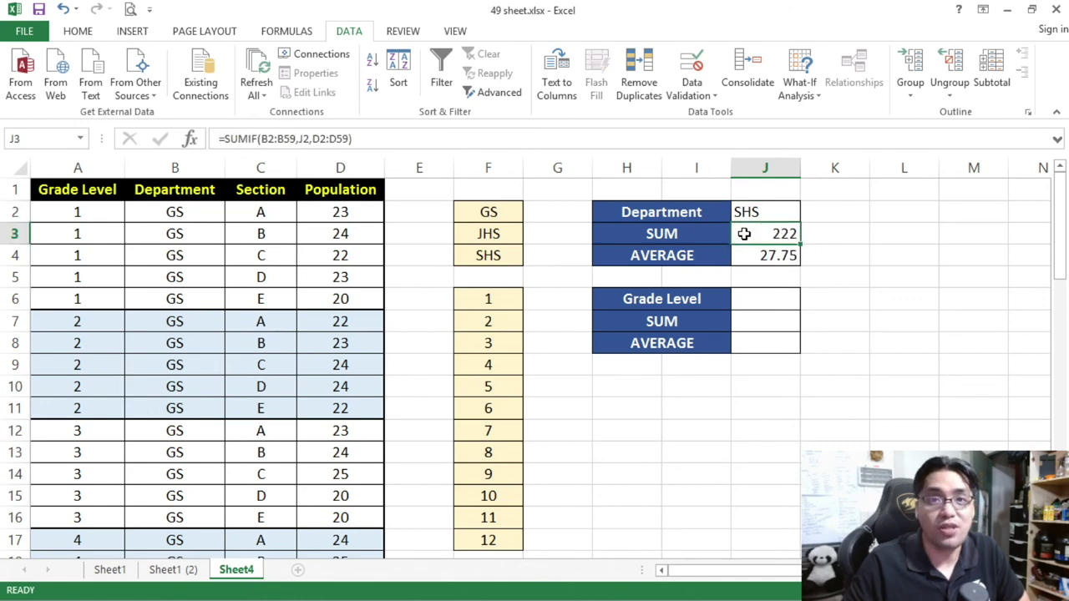
{"action": "left_click", "coordinate": [770, 259]}
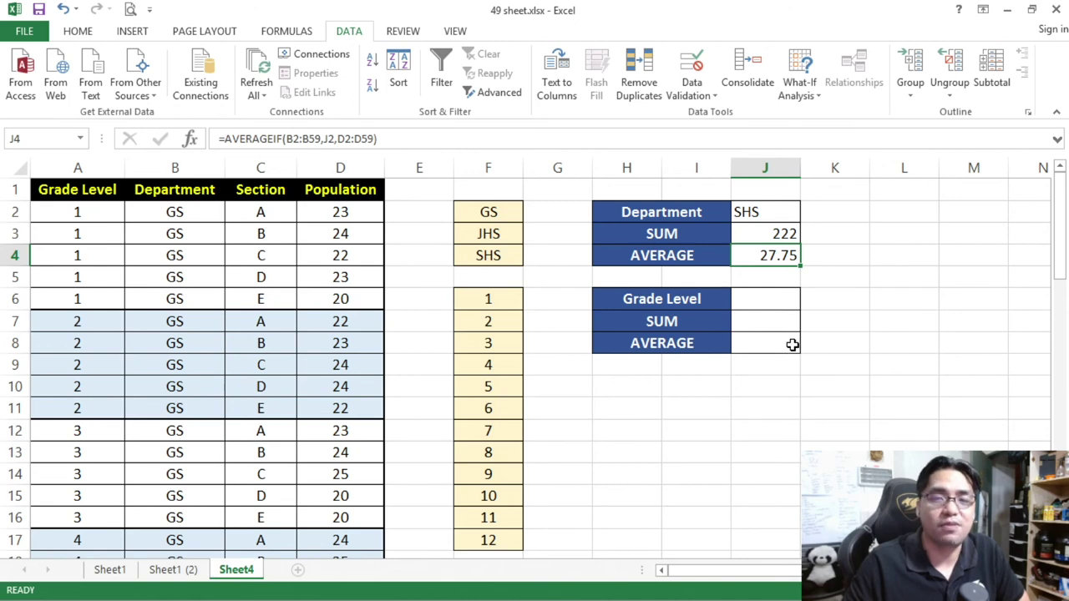
{"action": "left_click_drag", "start_coordinate": [705, 212], "coordinate": [745, 262]}
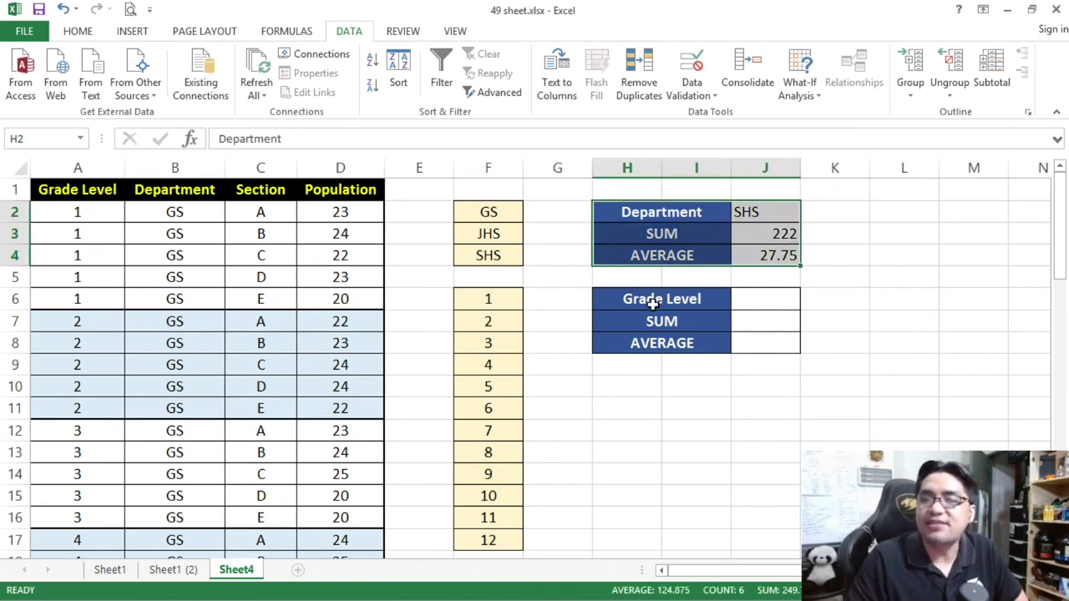
{"action": "left_click", "coordinate": [149, 172]}
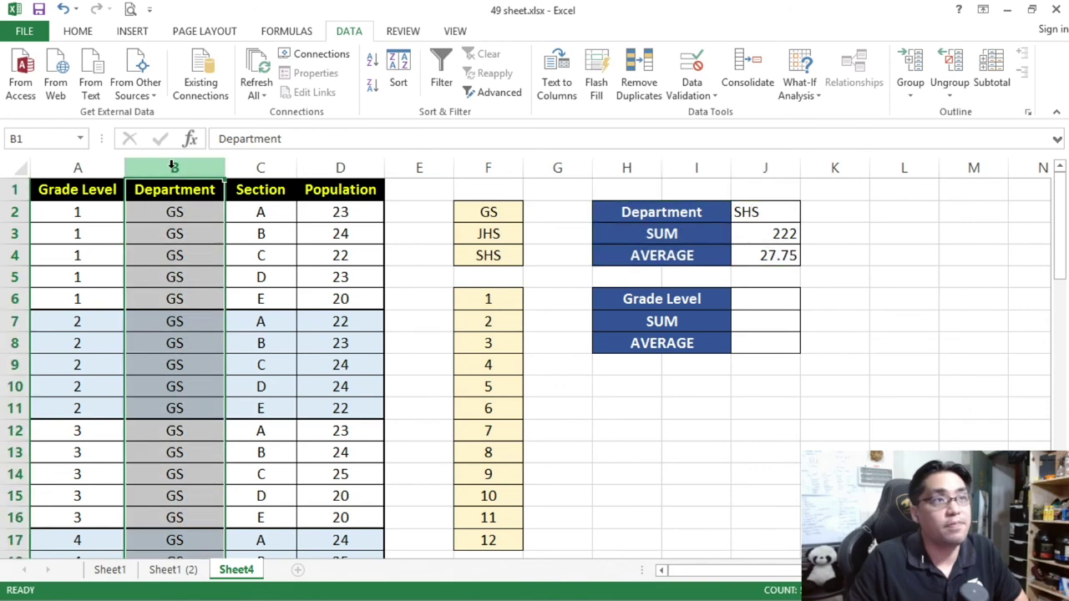
{"action": "left_click", "coordinate": [180, 214]}
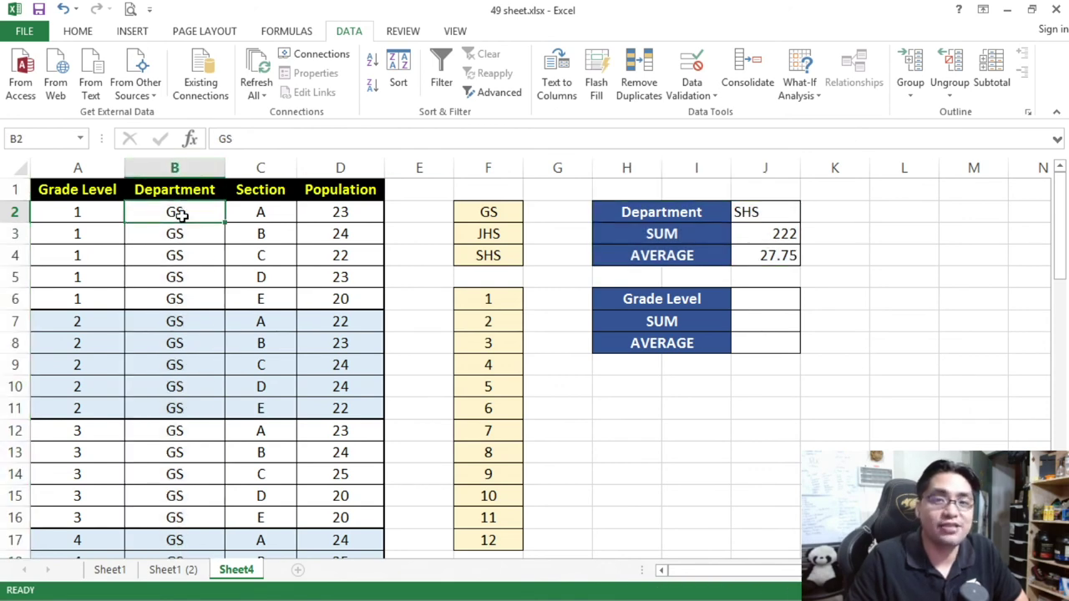
{"action": "left_click", "coordinate": [96, 169]}
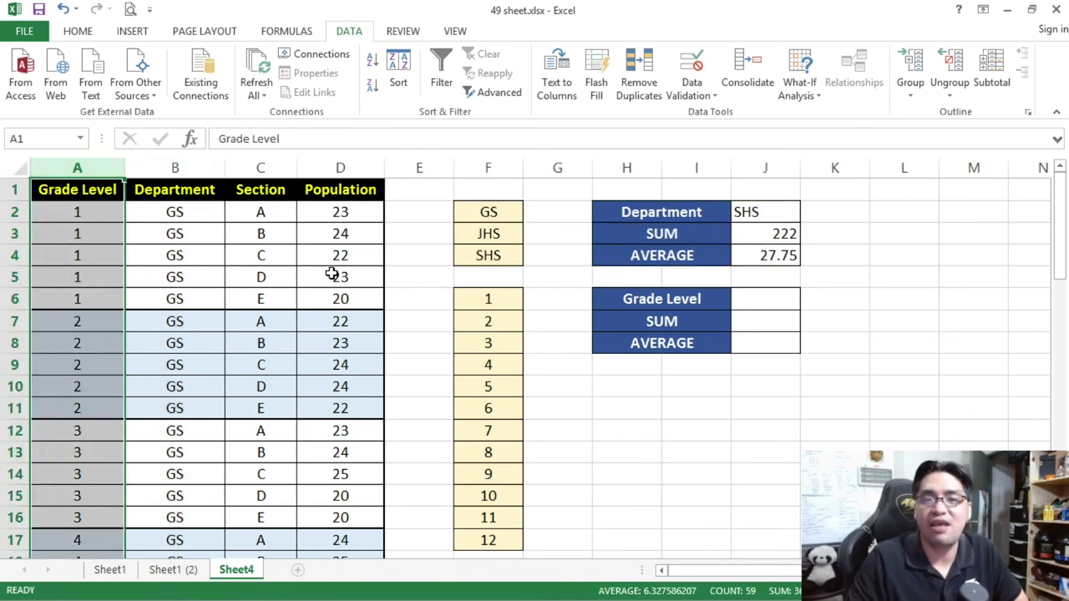
{"action": "left_click", "coordinate": [768, 301]}
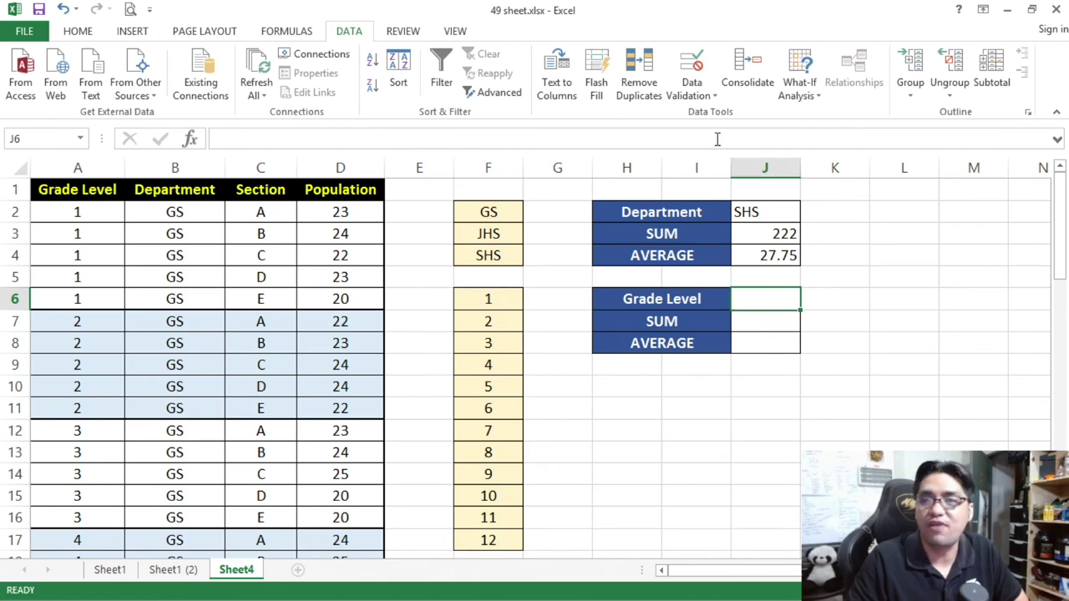
Step: Give J6 a List data validation with source =$F$6:$F$17
{"action": "left_click", "coordinate": [691, 95]}
{"action": "left_click", "coordinate": [727, 110]}
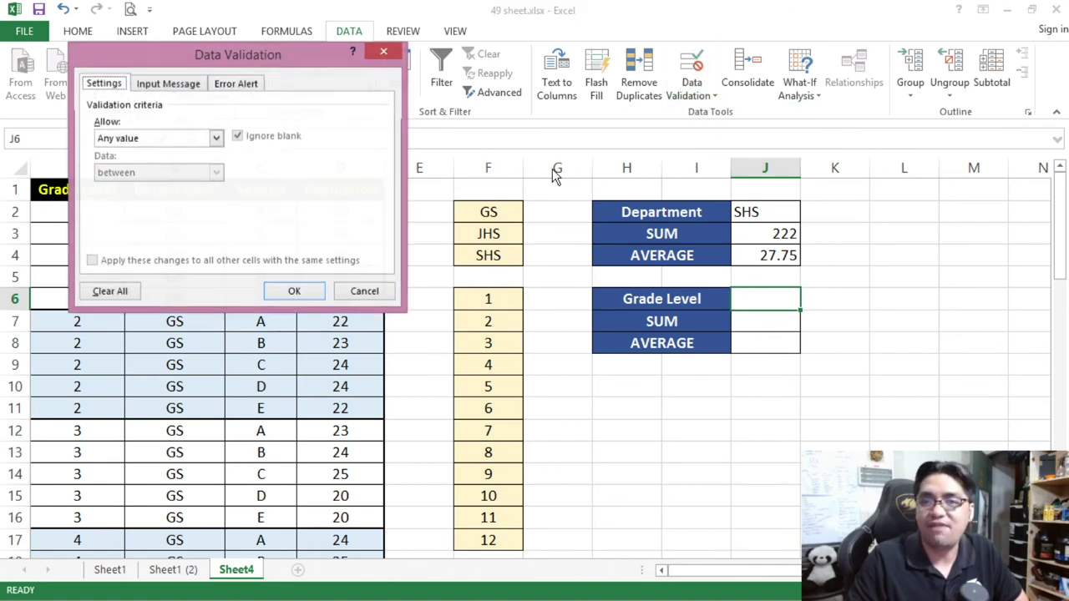
{"action": "left_click", "coordinate": [187, 140]}
{"action": "left_click", "coordinate": [161, 183]}
{"action": "left_click", "coordinate": [195, 208]}
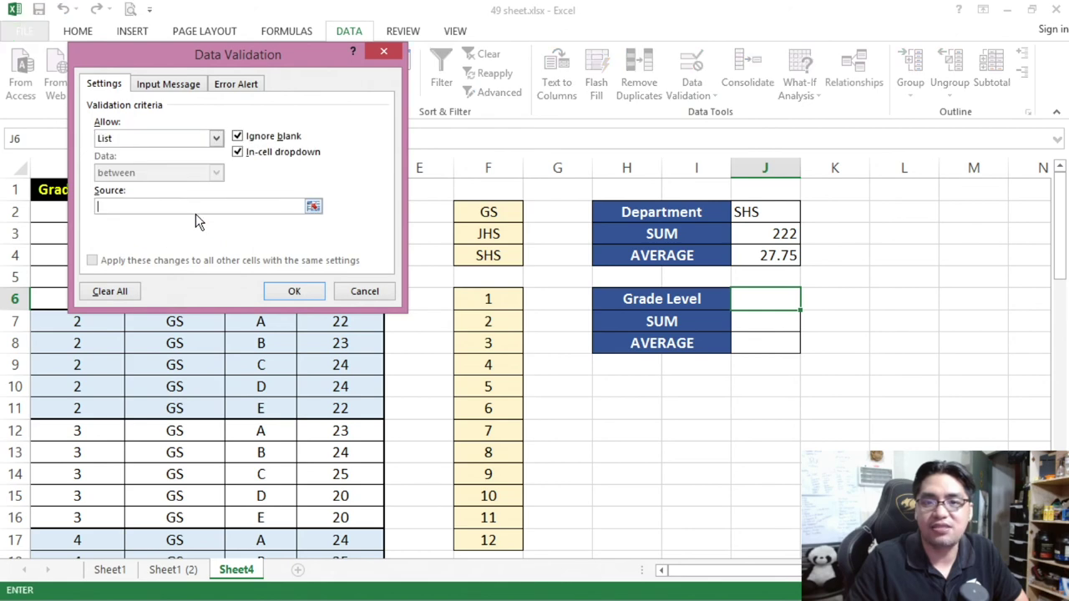
{"action": "left_click", "coordinate": [315, 207]}
{"action": "left_click_drag", "start_coordinate": [489, 298], "coordinate": [493, 470]}
{"action": "scroll", "coordinate": [488, 451], "scroll_direction": "down", "scroll_amount": 1}
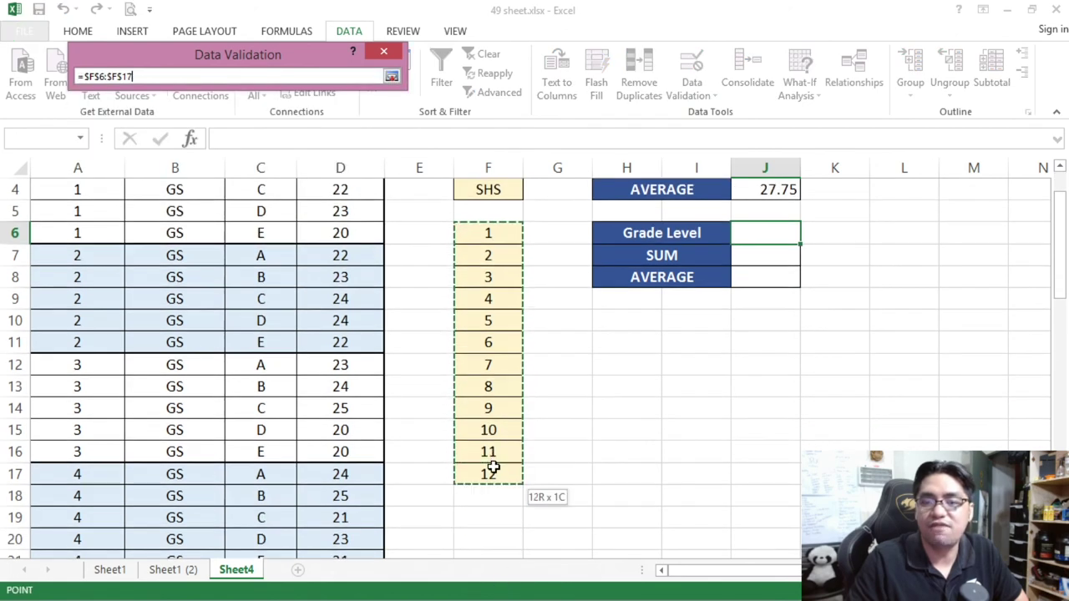
{"action": "key", "text": "Return"}
{"action": "left_click", "coordinate": [316, 292]}
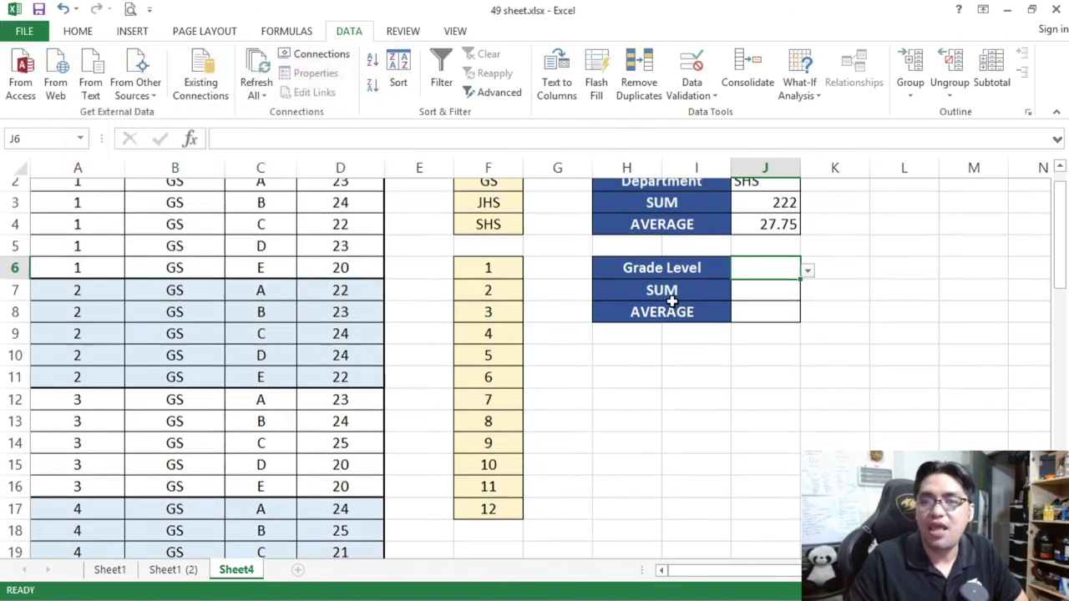
Step: Check J6's grade 1–12 dropdown, leave it empty, and move to J7
{"action": "scroll", "coordinate": [671, 303], "scroll_direction": "up", "scroll_amount": 1}
{"action": "left_click", "coordinate": [808, 303]}
{"action": "left_click_drag", "start_coordinate": [814, 359], "coordinate": [805, 324]}
{"action": "left_click", "coordinate": [838, 299]}
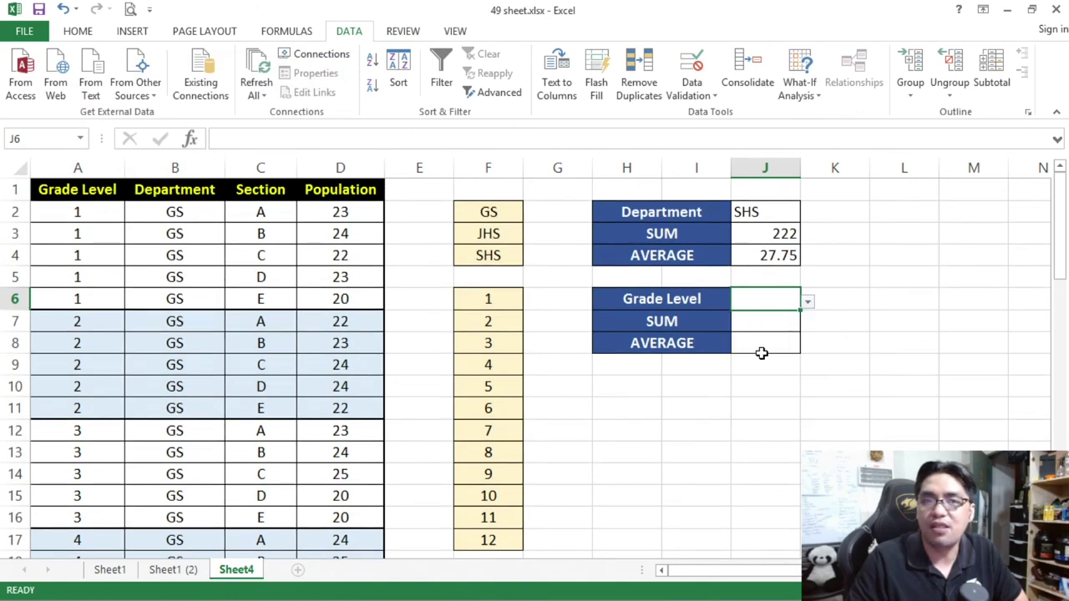
{"action": "key", "text": "Down"}
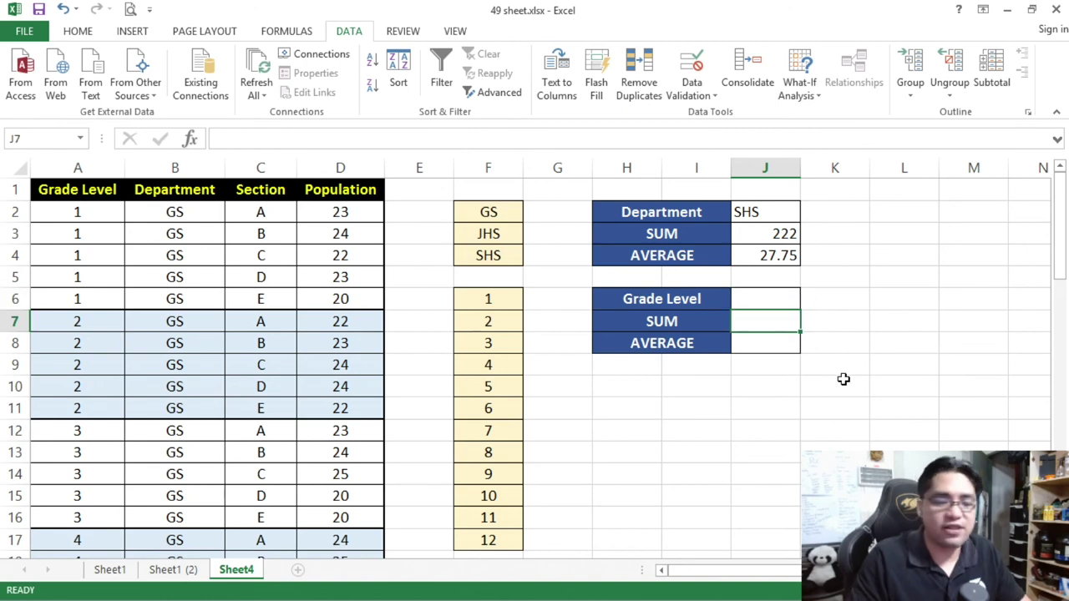
Step: Enter =SUMIF(A2:A59,J6,D2:D59) in J7, showing 0 with no grade chosen
{"action": "type", "text": "=SUMIF("}
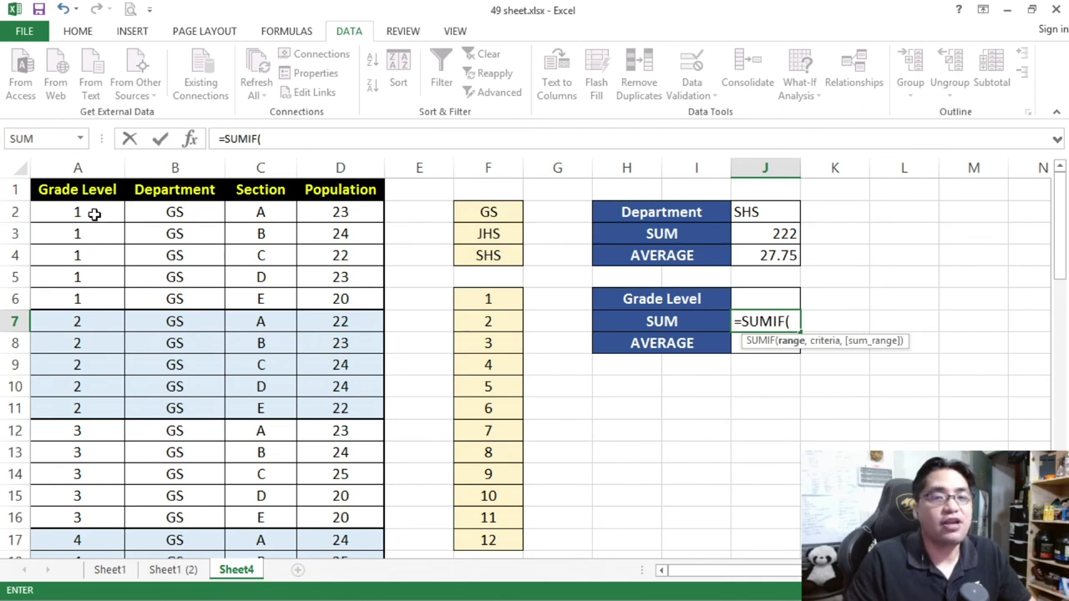
{"action": "left_click_drag", "start_coordinate": [93, 213], "coordinate": [98, 510]}
{"action": "left_click", "coordinate": [317, 140]}
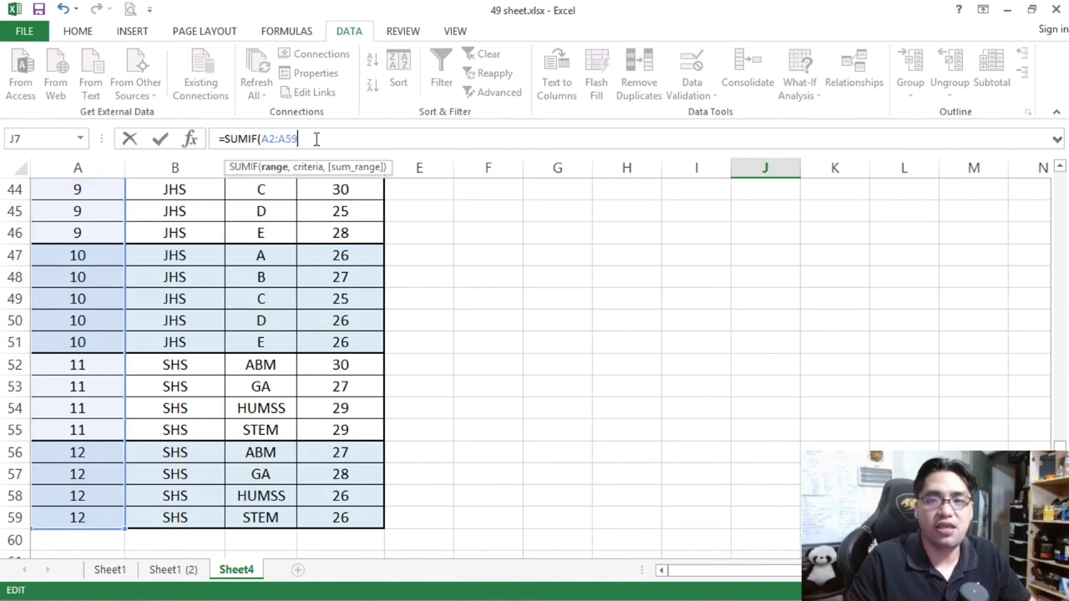
{"action": "type", "text": ","}
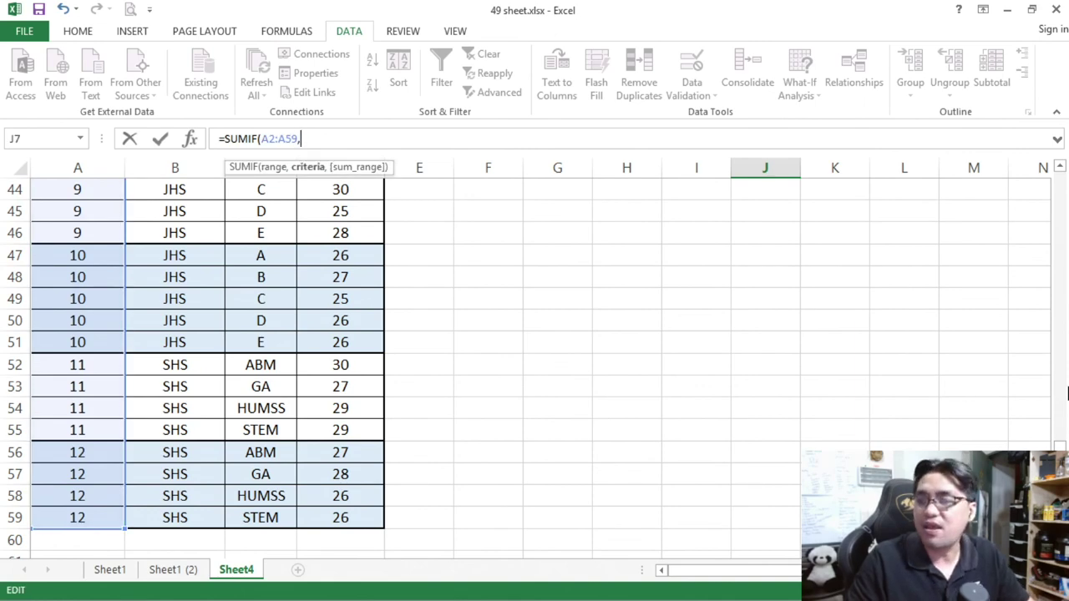
{"action": "scroll", "coordinate": [840, 258], "scroll_direction": "up", "scroll_amount": 15}
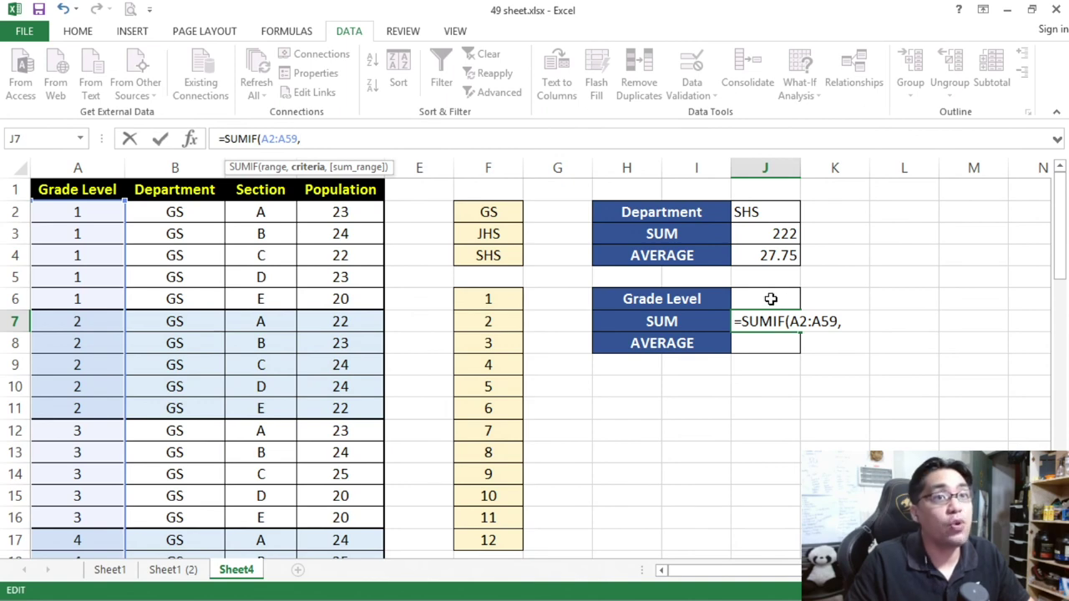
{"action": "left_click", "coordinate": [770, 299]}
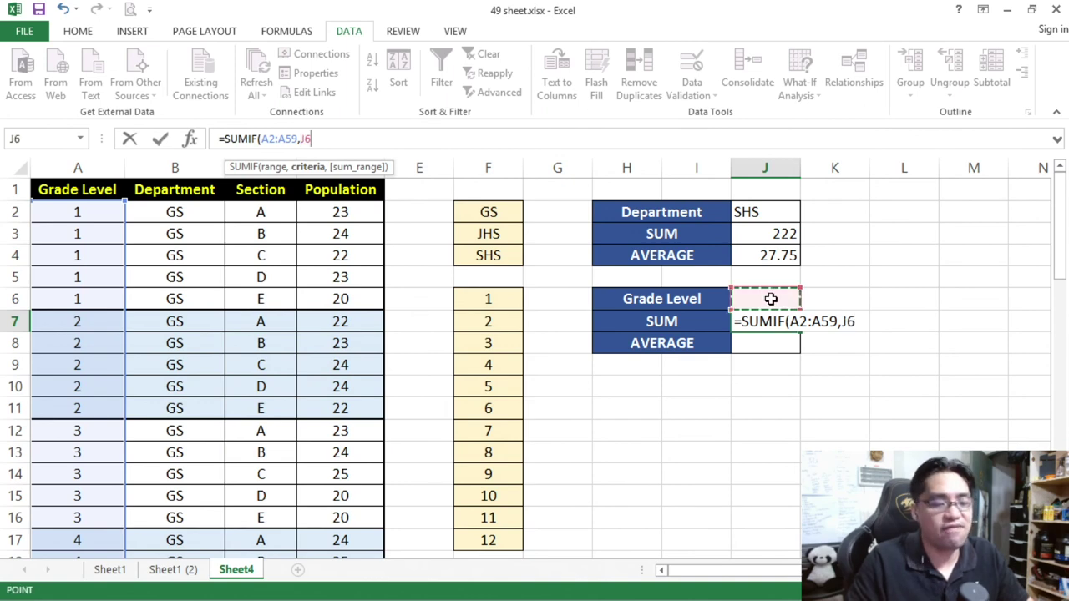
{"action": "type", "text": ","}
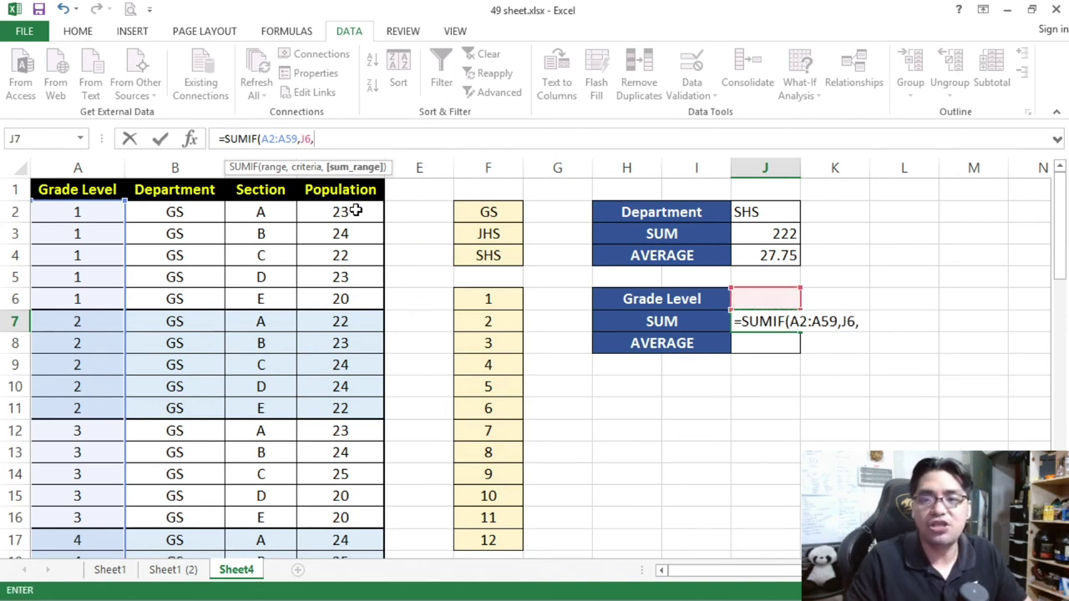
{"action": "left_click", "coordinate": [350, 212]}
{"action": "left_click_drag", "start_coordinate": [1061, 226], "coordinate": [1059, 446]}
{"action": "left_click", "coordinate": [347, 537], "text": "shift"}
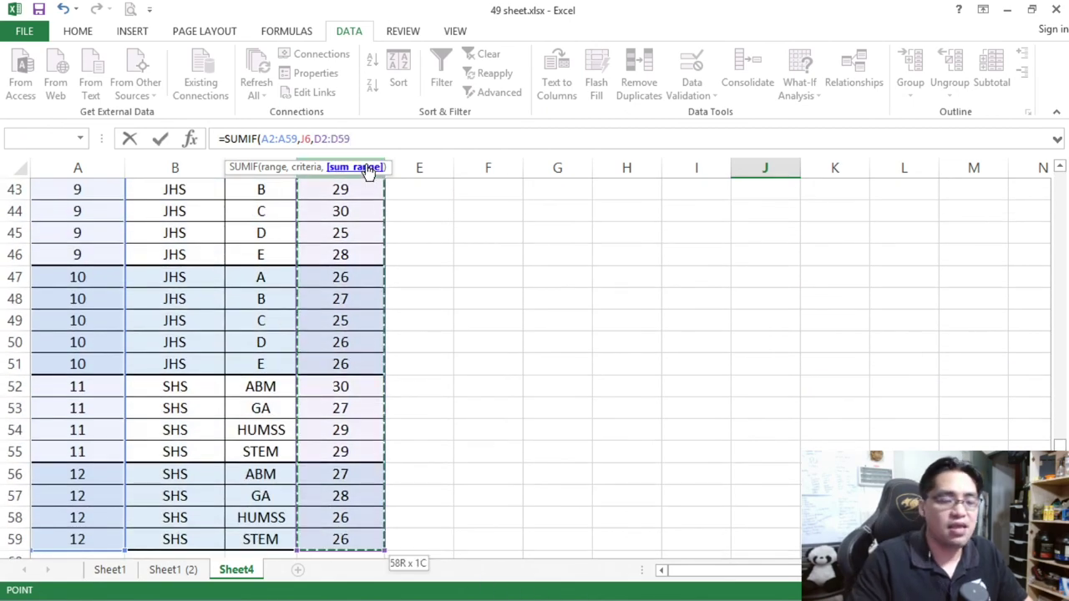
{"action": "key", "text": "Return"}
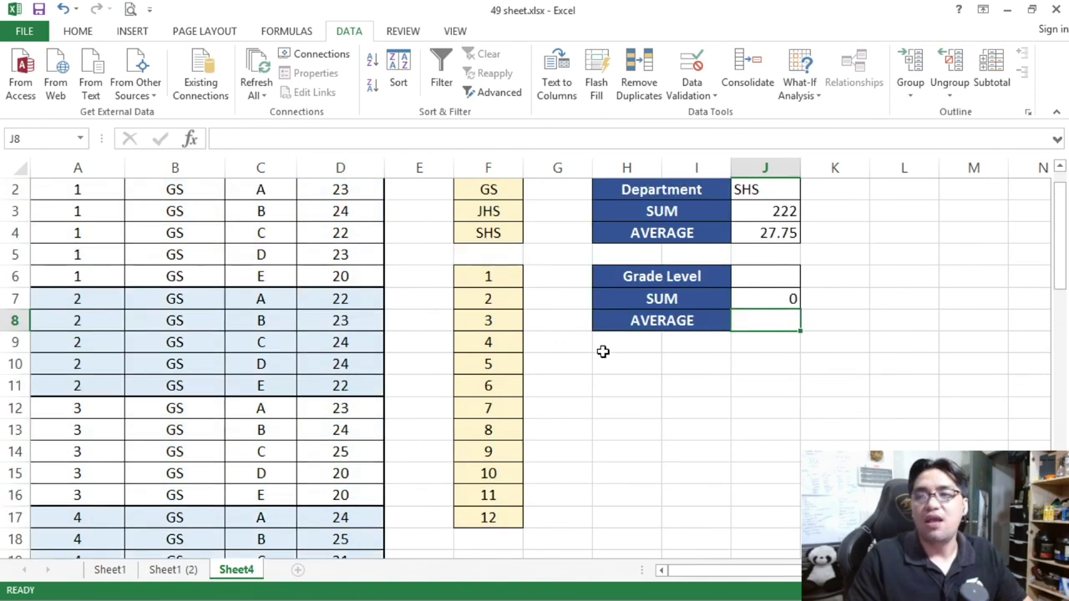
Step: Start an AVERAGEIF formula in J8 using A2:A59 as the criteria range
{"action": "type", "text": "=AVERAF"}
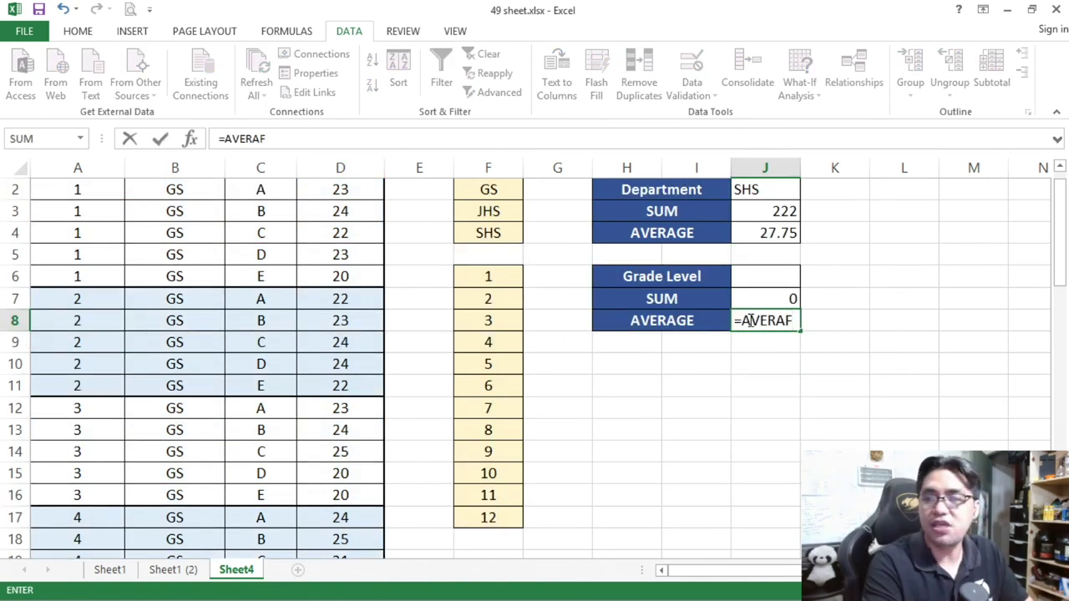
{"action": "key", "text": "BackSpace"}
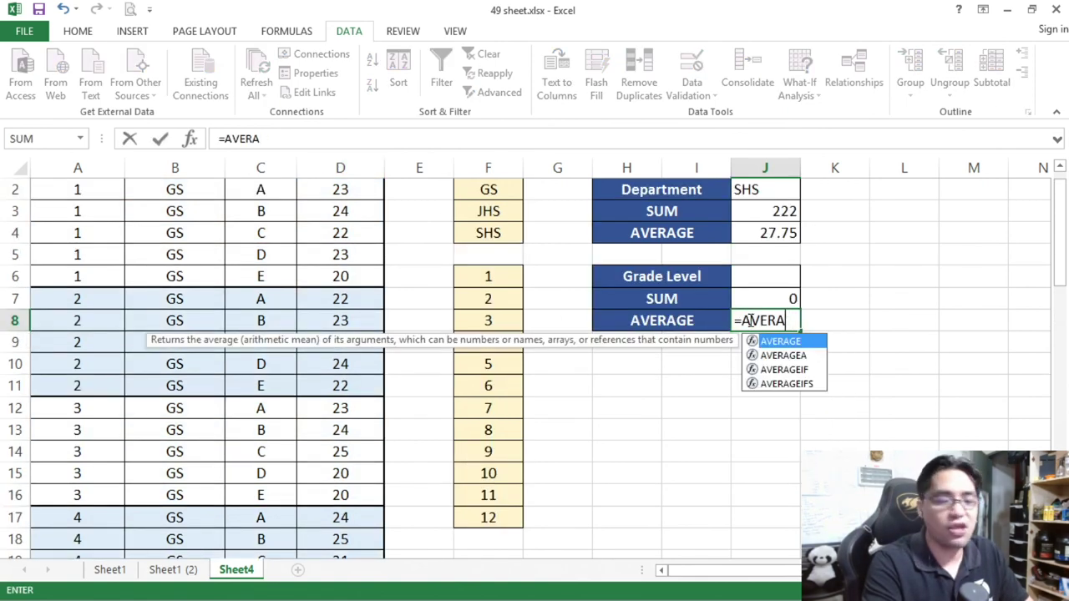
{"action": "type", "text": "GEIF("}
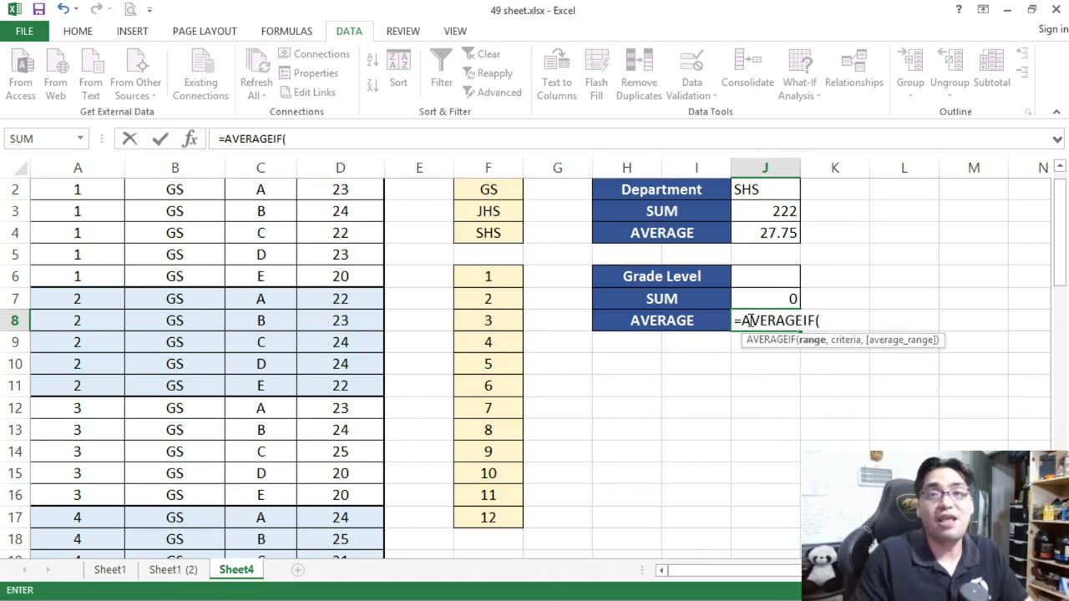
{"action": "left_click_drag", "start_coordinate": [1059, 250], "coordinate": [1057, 232]}
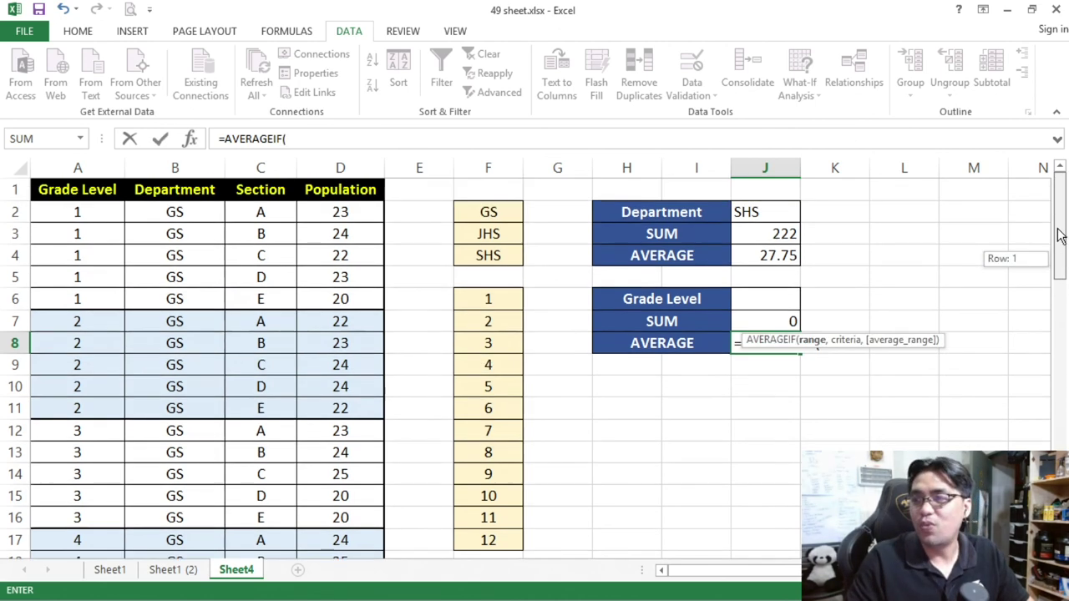
{"action": "left_click", "coordinate": [72, 219]}
{"action": "left_click_drag", "start_coordinate": [1060, 251], "coordinate": [1059, 441]}
{"action": "left_click", "coordinate": [77, 538], "text": "shift"}
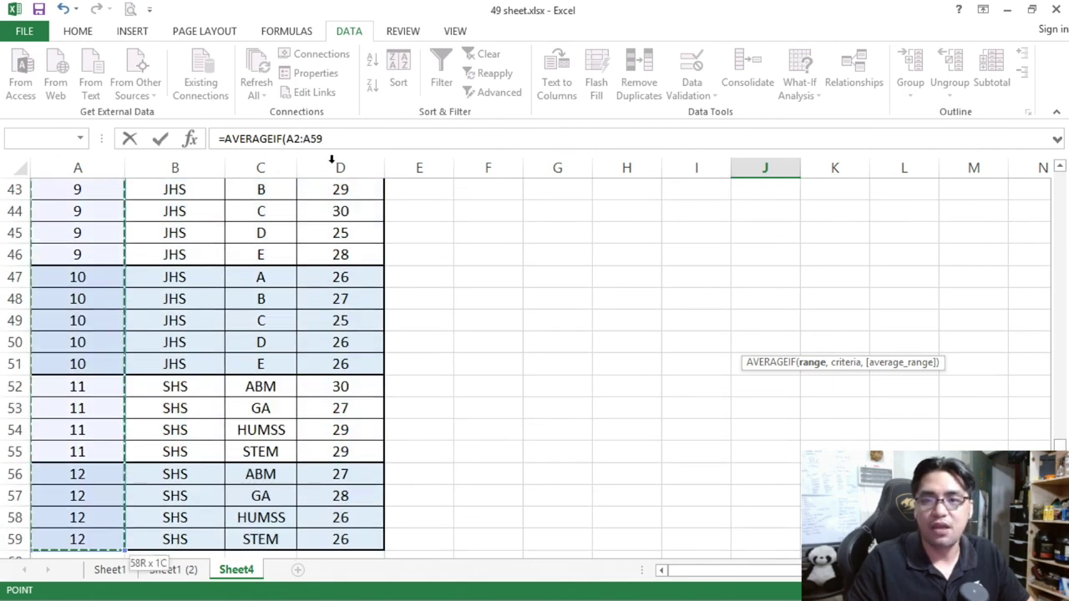
{"action": "left_click", "coordinate": [326, 139]}
Step: Finish the formula with criteria J6 and average range D2:D59, showing #DIV/0!
{"action": "type", "text": ","}
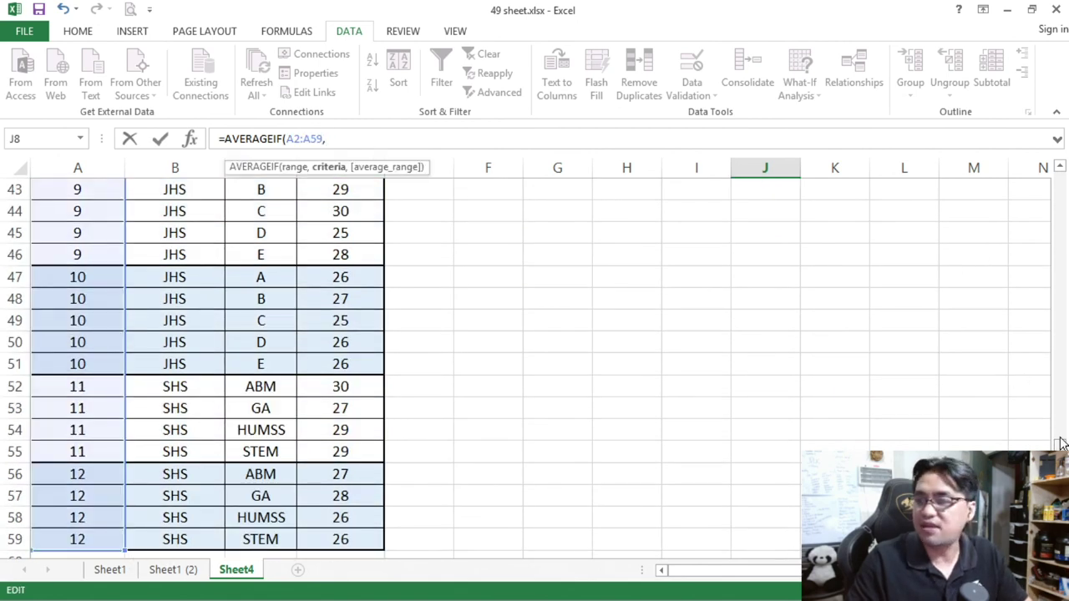
{"action": "scroll", "coordinate": [1059, 445], "scroll_direction": "up", "scroll_amount": 14}
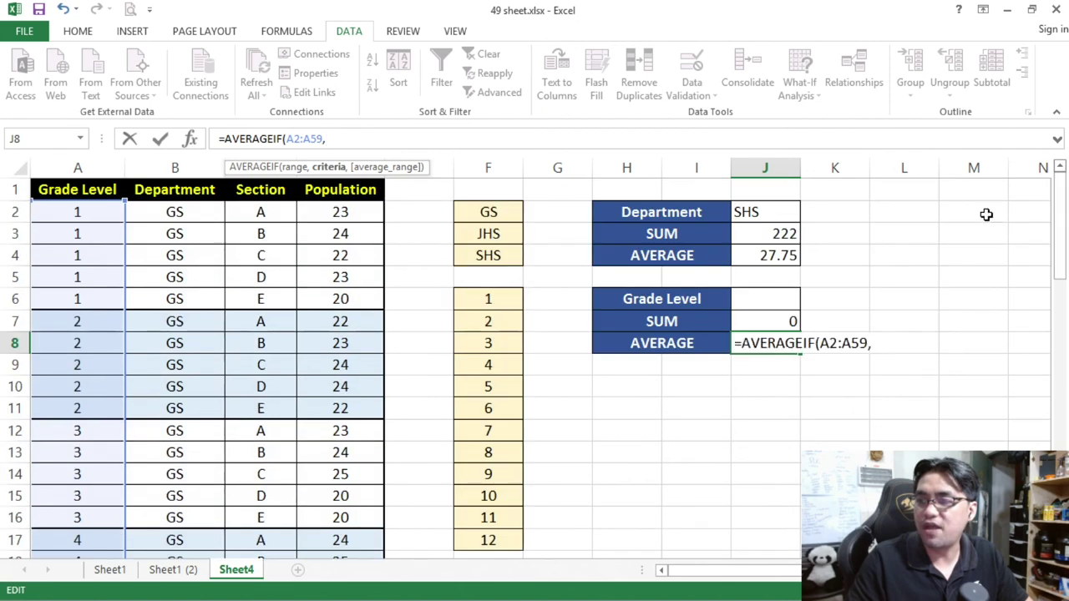
{"action": "left_click", "coordinate": [778, 298]}
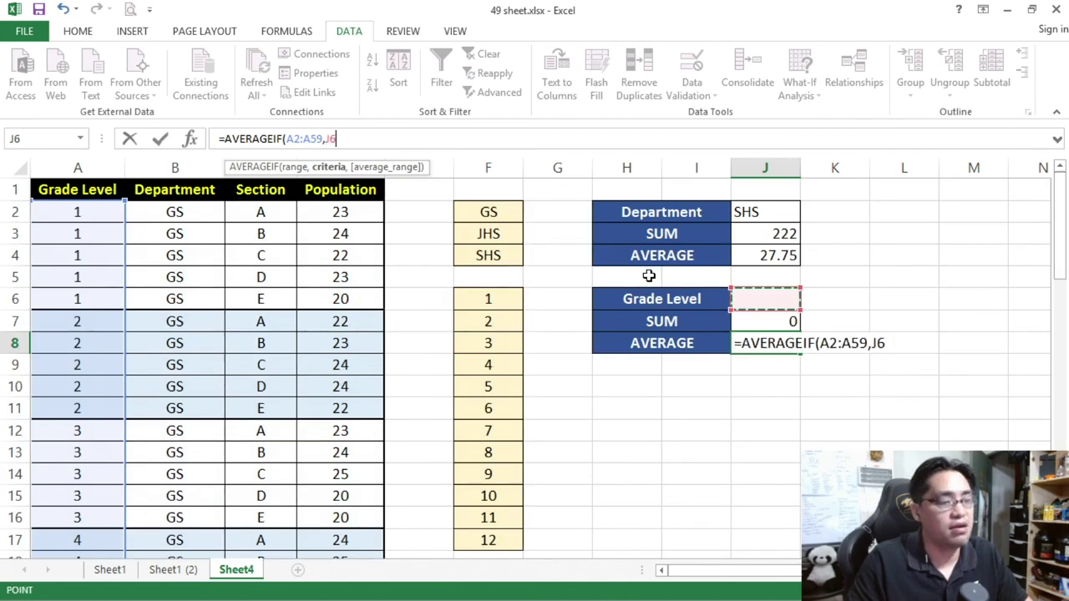
{"action": "type", "text": ","}
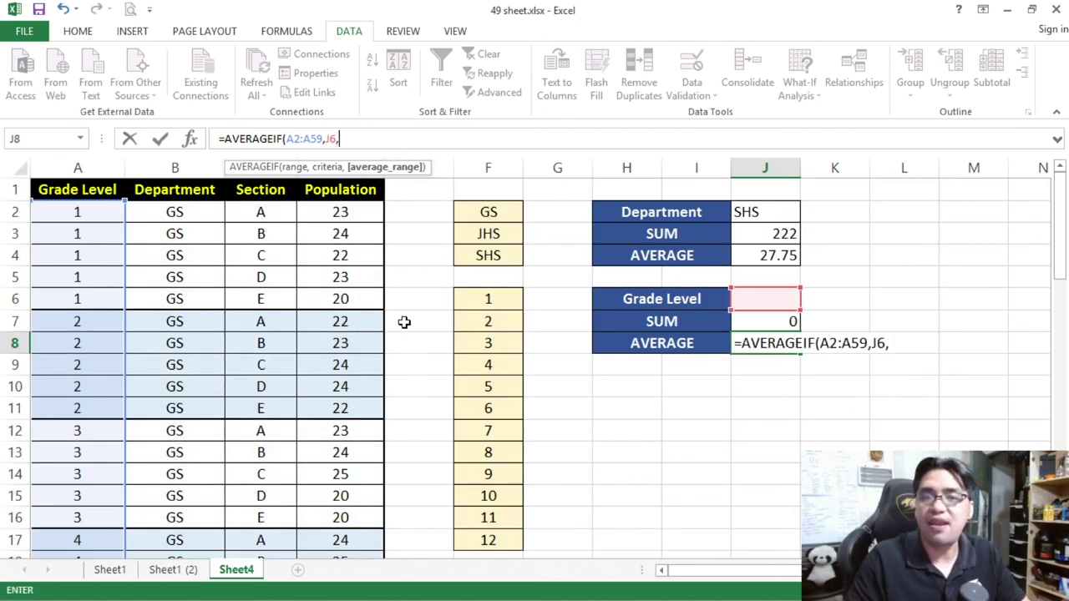
{"action": "left_click", "coordinate": [347, 209]}
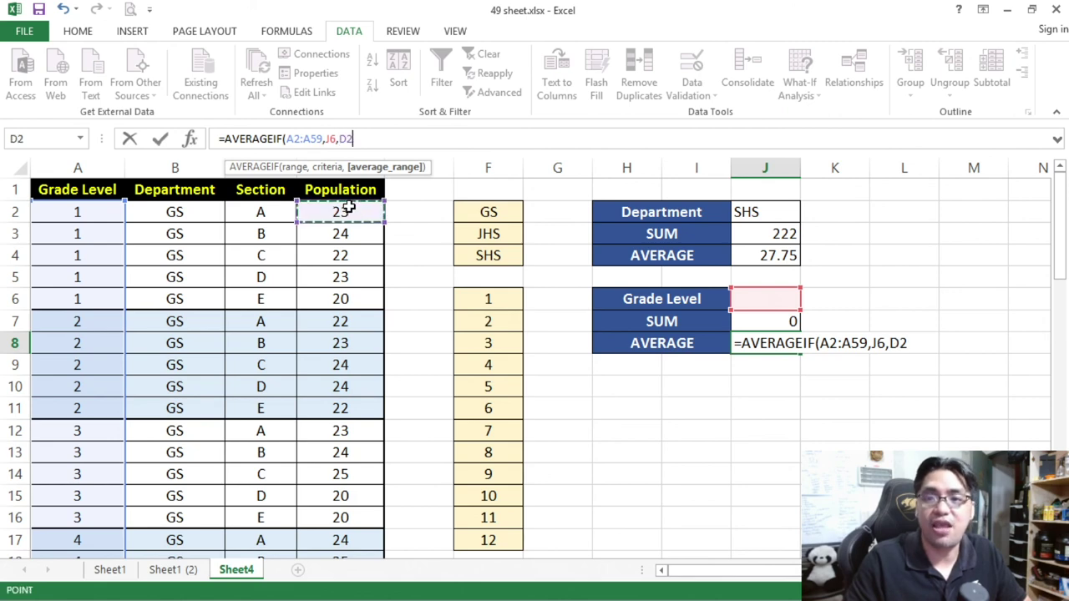
{"action": "left_click_drag", "start_coordinate": [1065, 206], "coordinate": [1061, 444]}
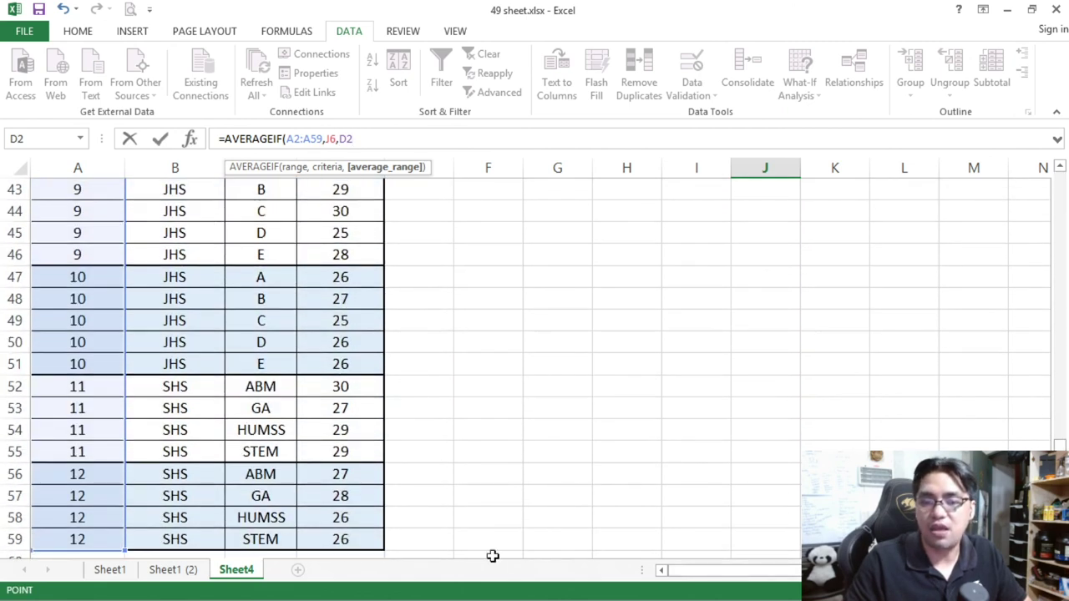
{"action": "left_click", "coordinate": [339, 540], "text": "shift"}
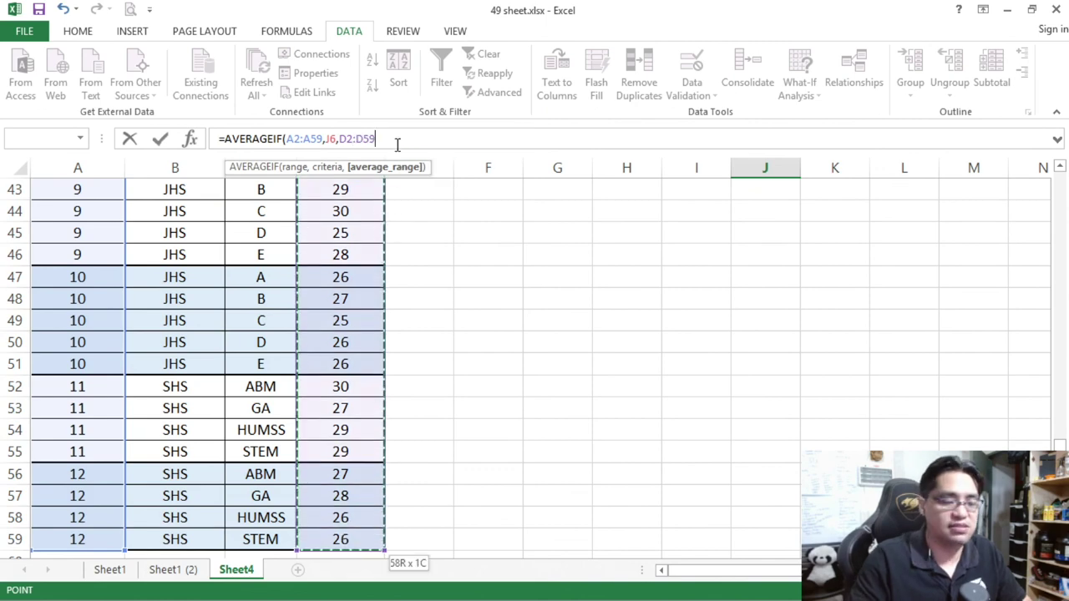
{"action": "type", "text": ")"}
{"action": "key", "text": "Return"}
{"action": "scroll", "coordinate": [398, 144], "scroll_direction": "up", "scroll_amount": 3}
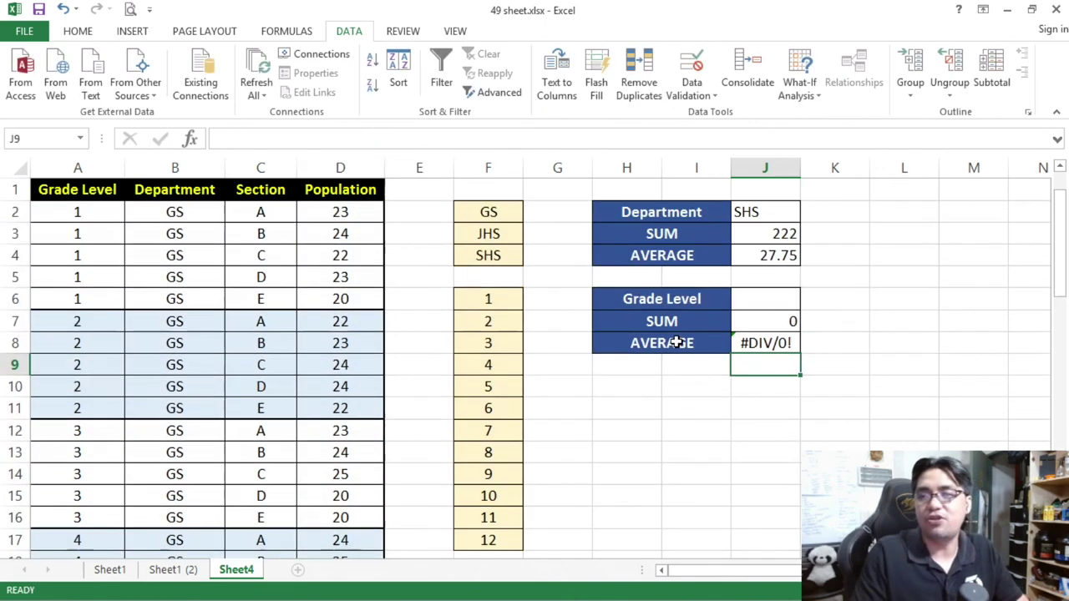
{"action": "left_click", "coordinate": [761, 304]}
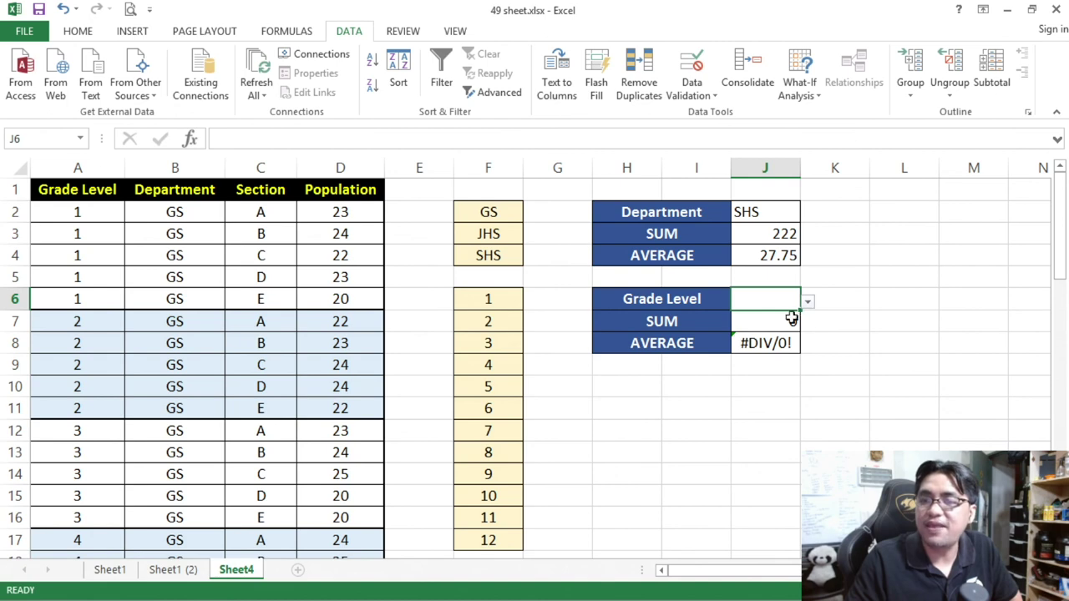
Step: Choose grade level 1 in J6 and check the SUMIF and AVERAGEIF results in J7 and J8
{"action": "left_click_drag", "start_coordinate": [783, 324], "coordinate": [767, 344]}
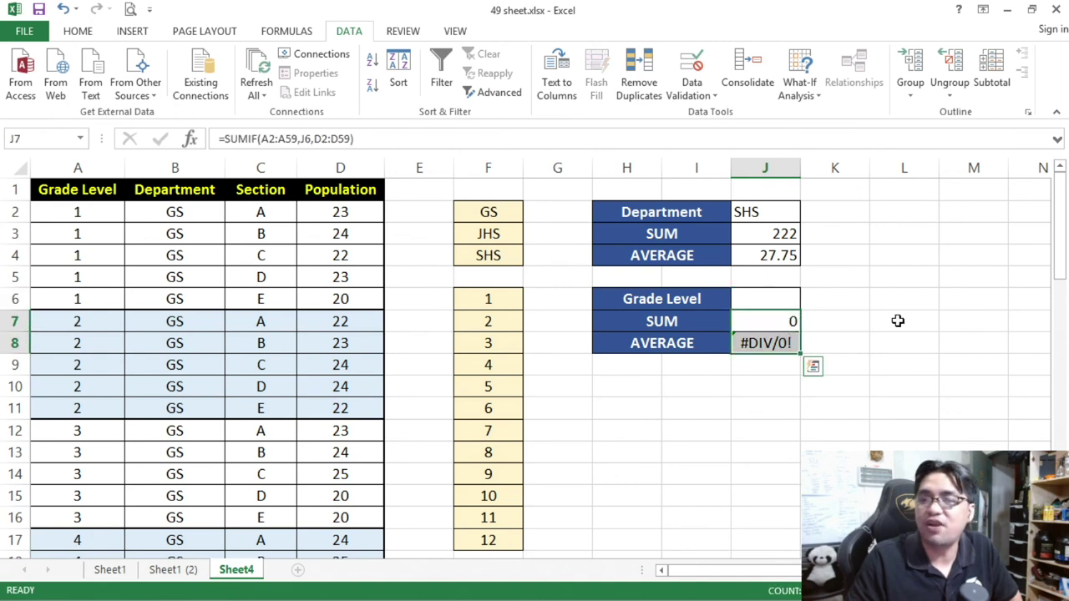
{"action": "left_click", "coordinate": [905, 320]}
{"action": "left_click", "coordinate": [798, 303]}
{"action": "left_click", "coordinate": [806, 304]}
{"action": "left_click", "coordinate": [785, 316]}
{"action": "left_click_drag", "start_coordinate": [766, 318], "coordinate": [790, 340]}
{"action": "left_click", "coordinate": [653, 383]}
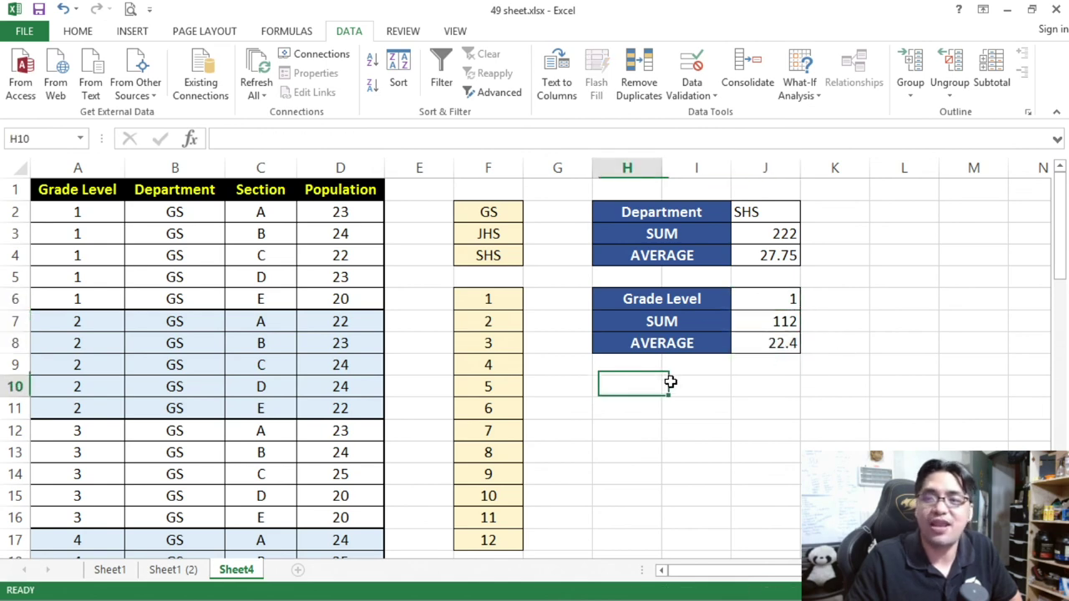
{"action": "left_click", "coordinate": [768, 328]}
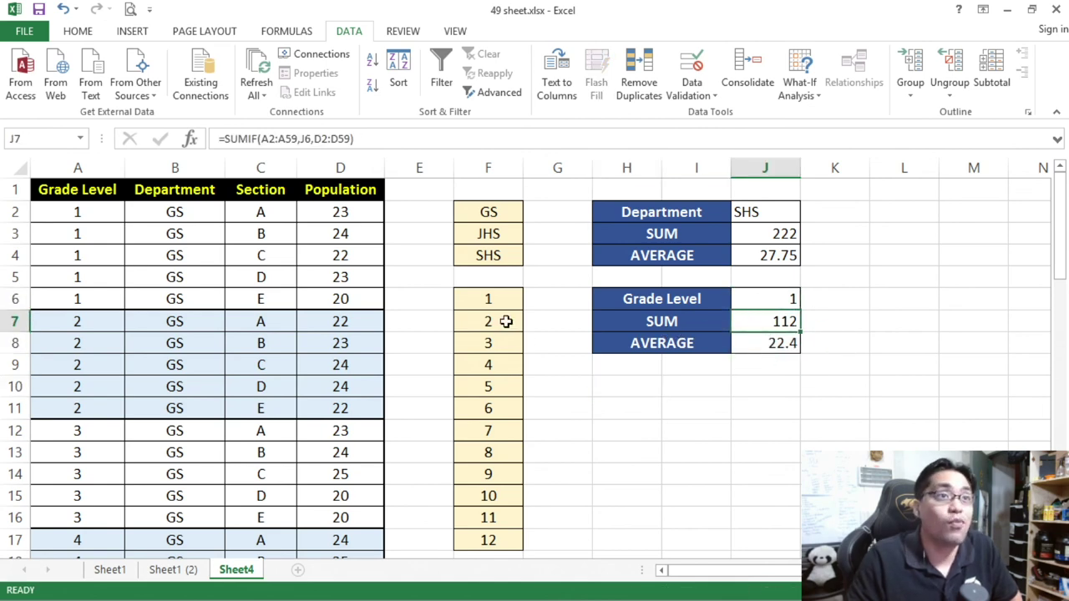
{"action": "left_click", "coordinate": [762, 345]}
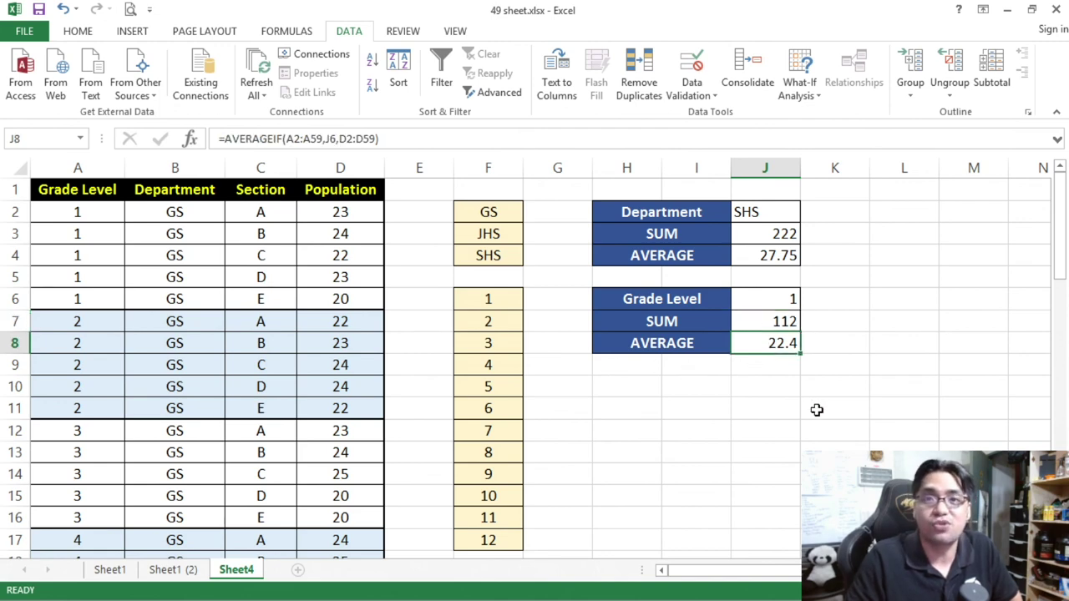
Step: Switch J6 to grade level 8 and review the updated SUM and AVERAGE
{"action": "left_click", "coordinate": [785, 299]}
{"action": "left_click", "coordinate": [807, 302]}
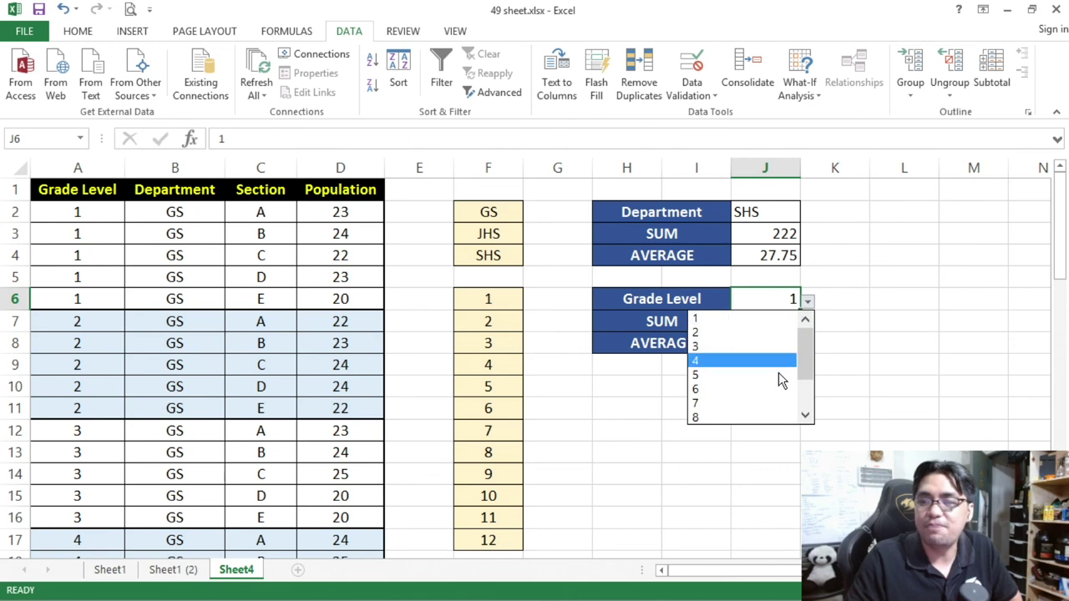
{"action": "left_click", "coordinate": [752, 418]}
{"action": "left_click", "coordinate": [789, 321]}
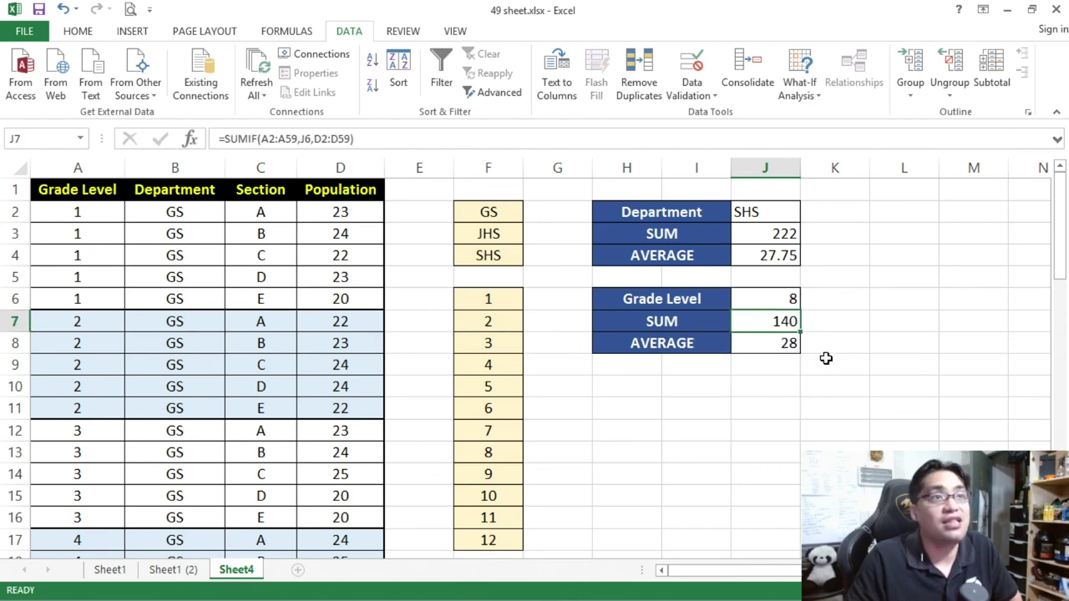
{"action": "key", "text": "Down"}
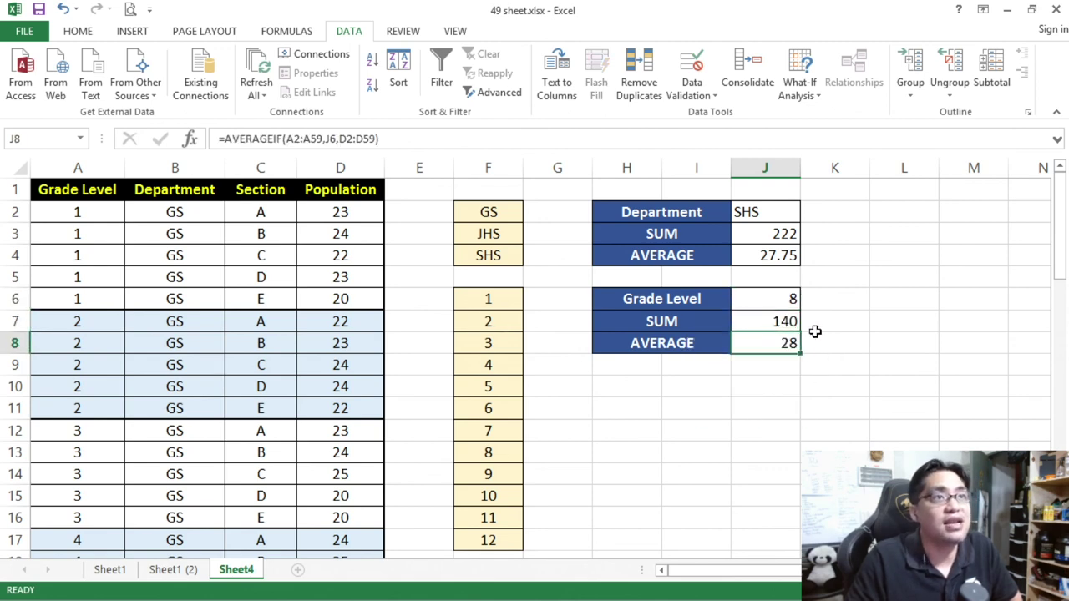
Step: Set J6 to grade level 12, giving SUM 107 and AVERAGE 26.75
{"action": "left_click", "coordinate": [790, 301]}
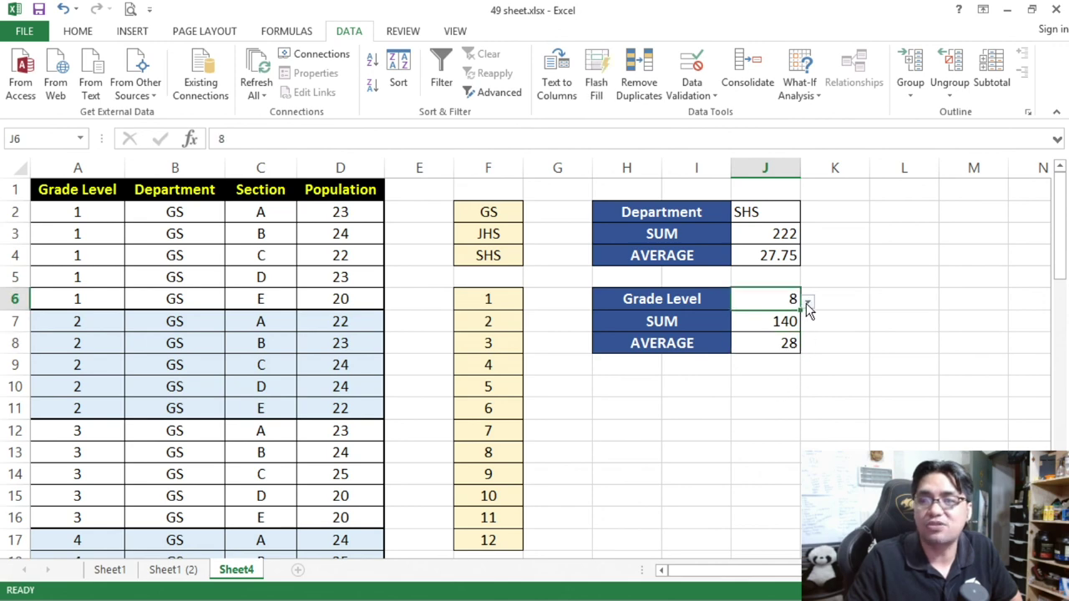
{"action": "left_click", "coordinate": [808, 303]}
{"action": "left_click", "coordinate": [758, 418]}
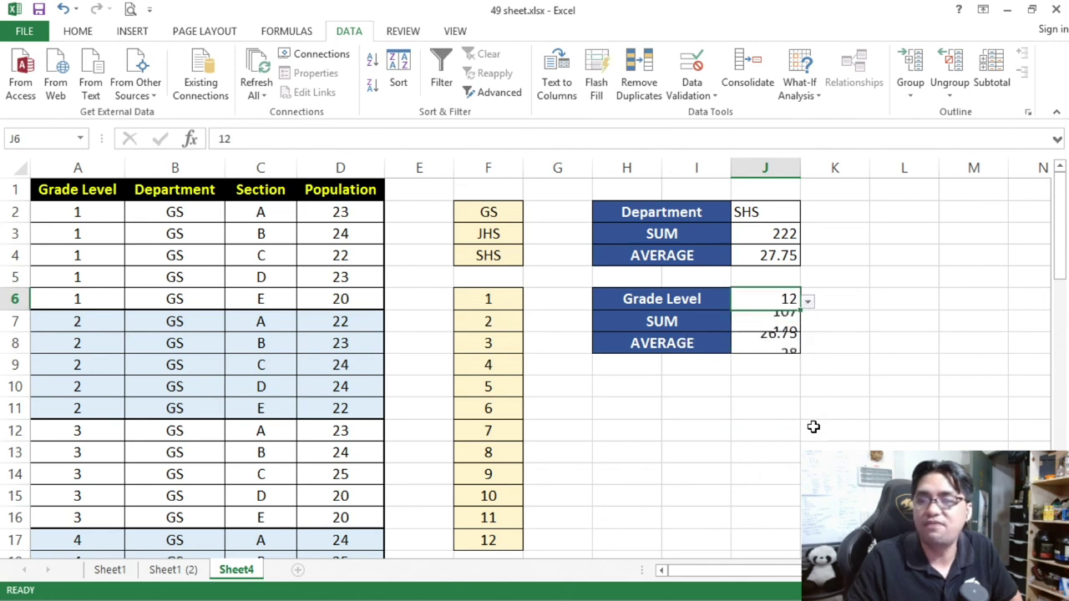
{"action": "left_click", "coordinate": [792, 324]}
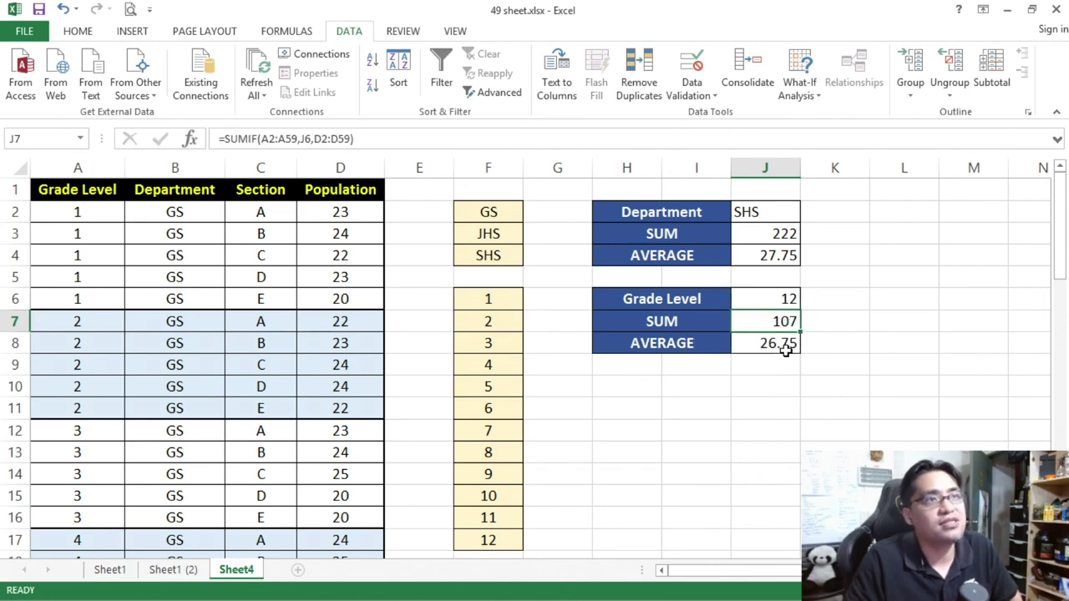
{"action": "left_click", "coordinate": [786, 347]}
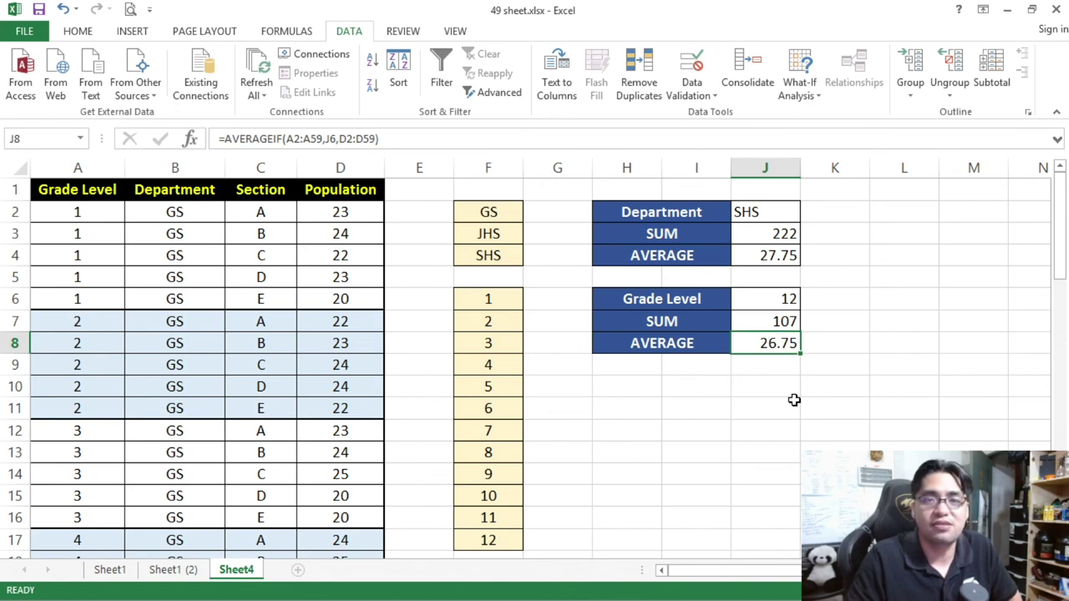